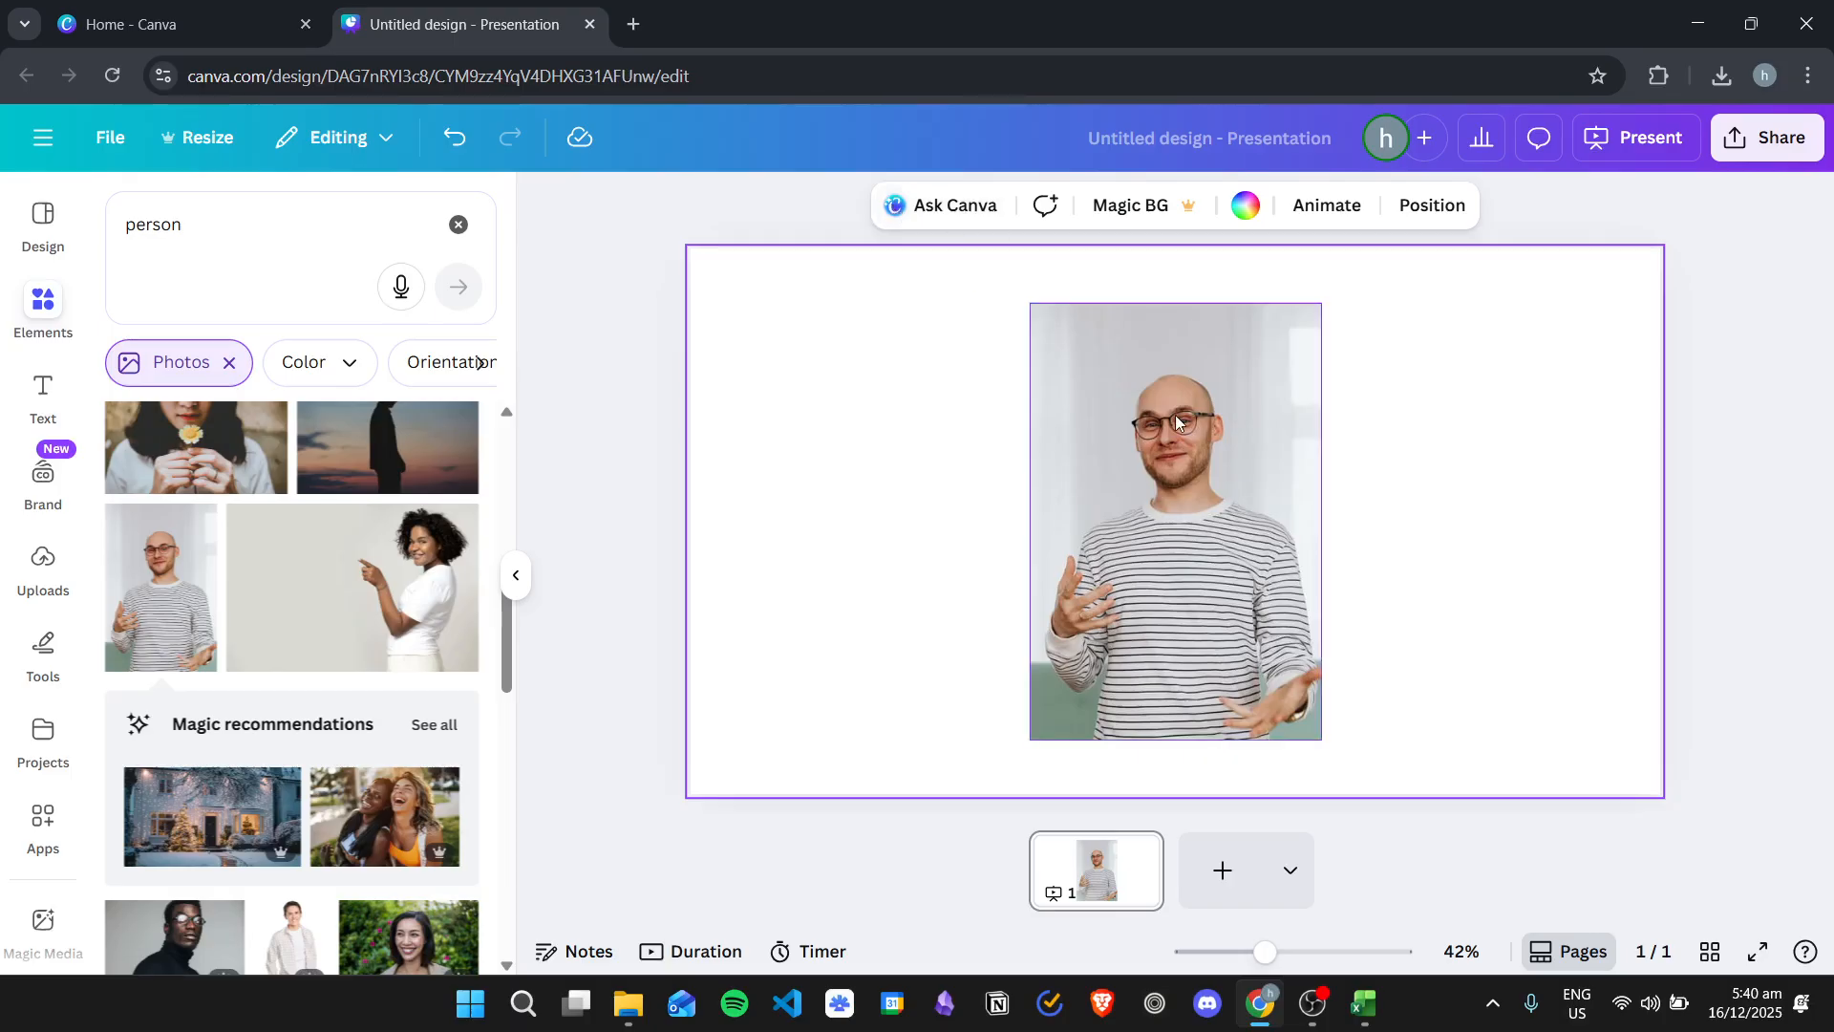
Remove the background from the photo of the man on page 1 with BG Remover
click(1175, 415)
click(885, 204)
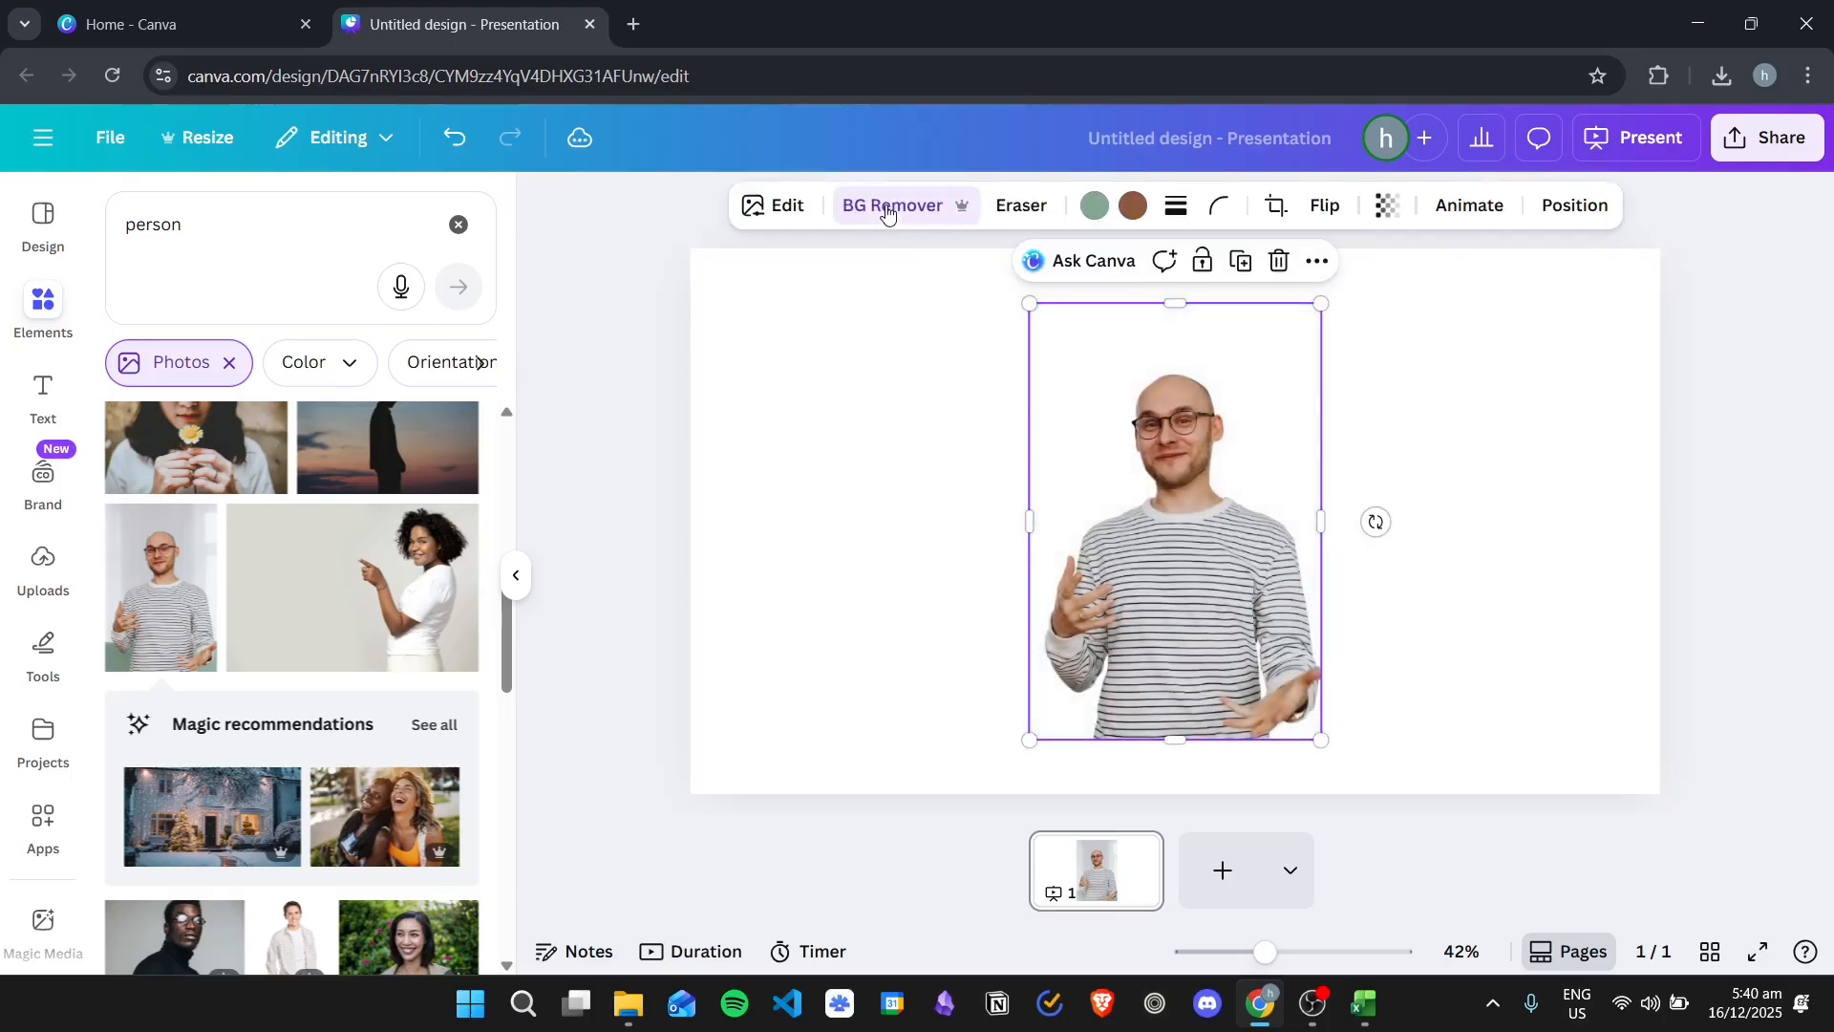
click(1562, 468)
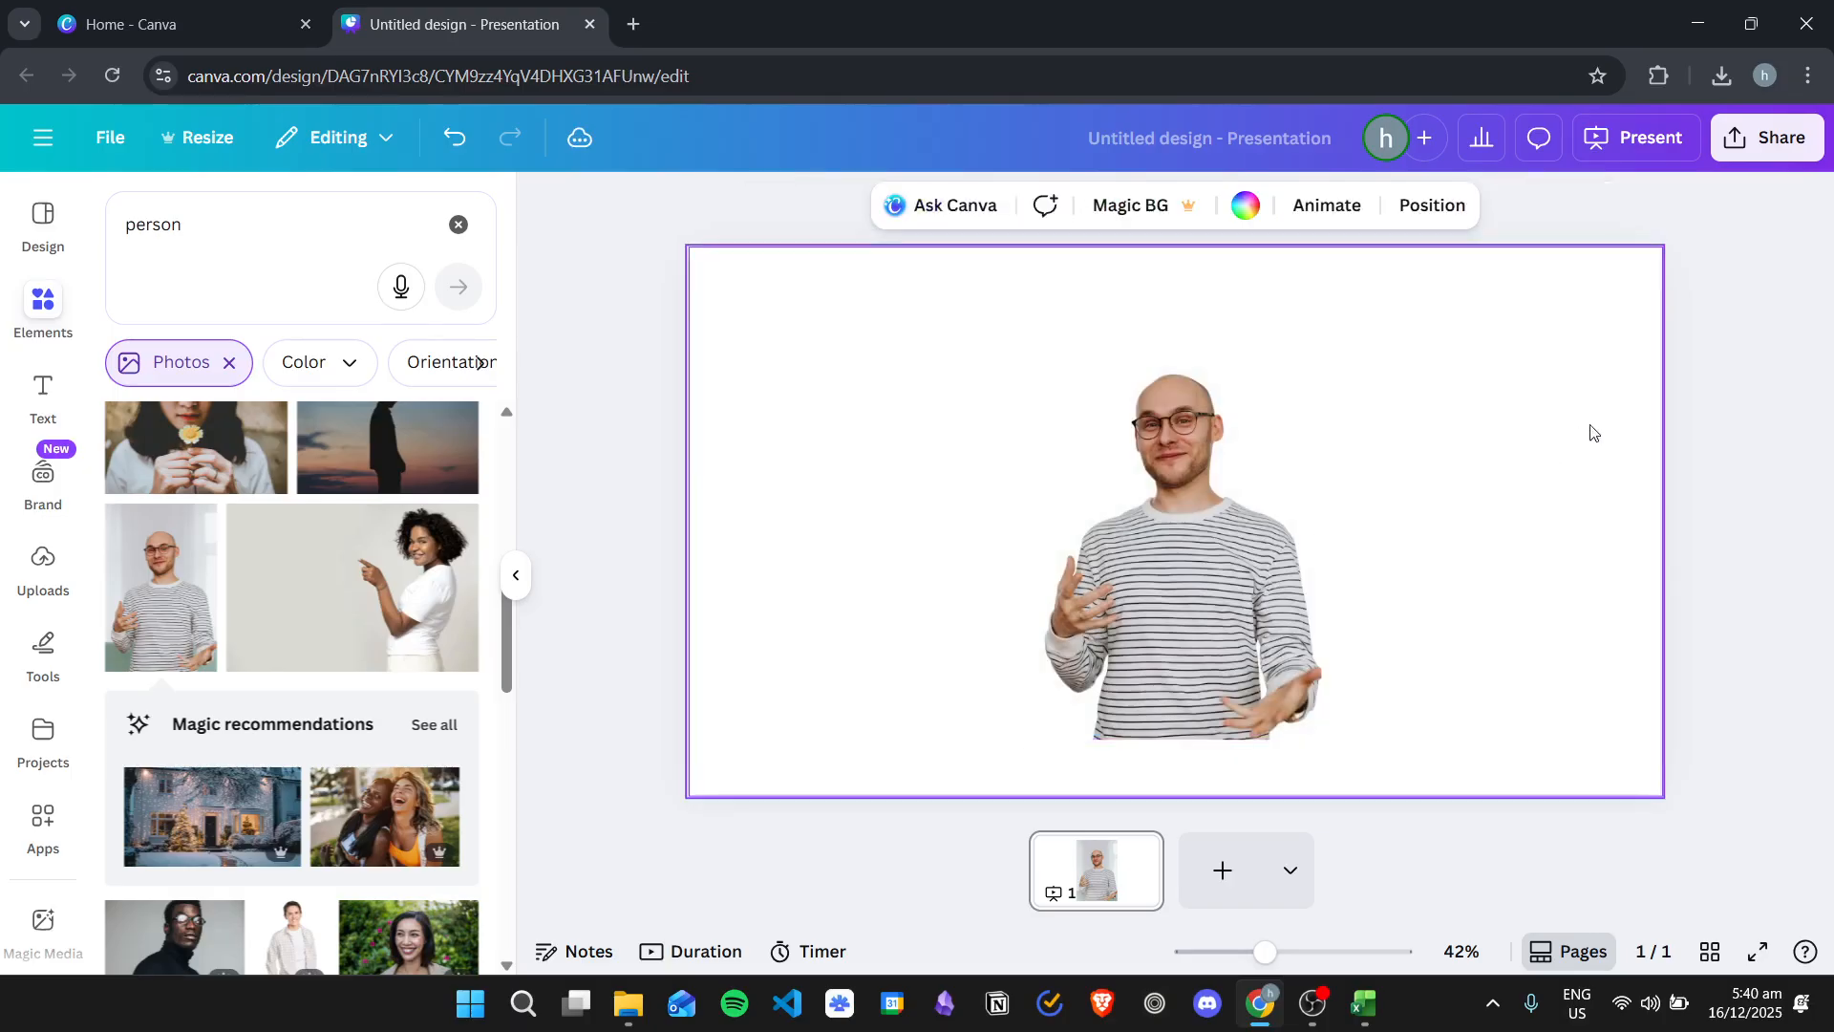
Add a second page and insert the same original photo of the man in the striped shirt
click(1213, 870)
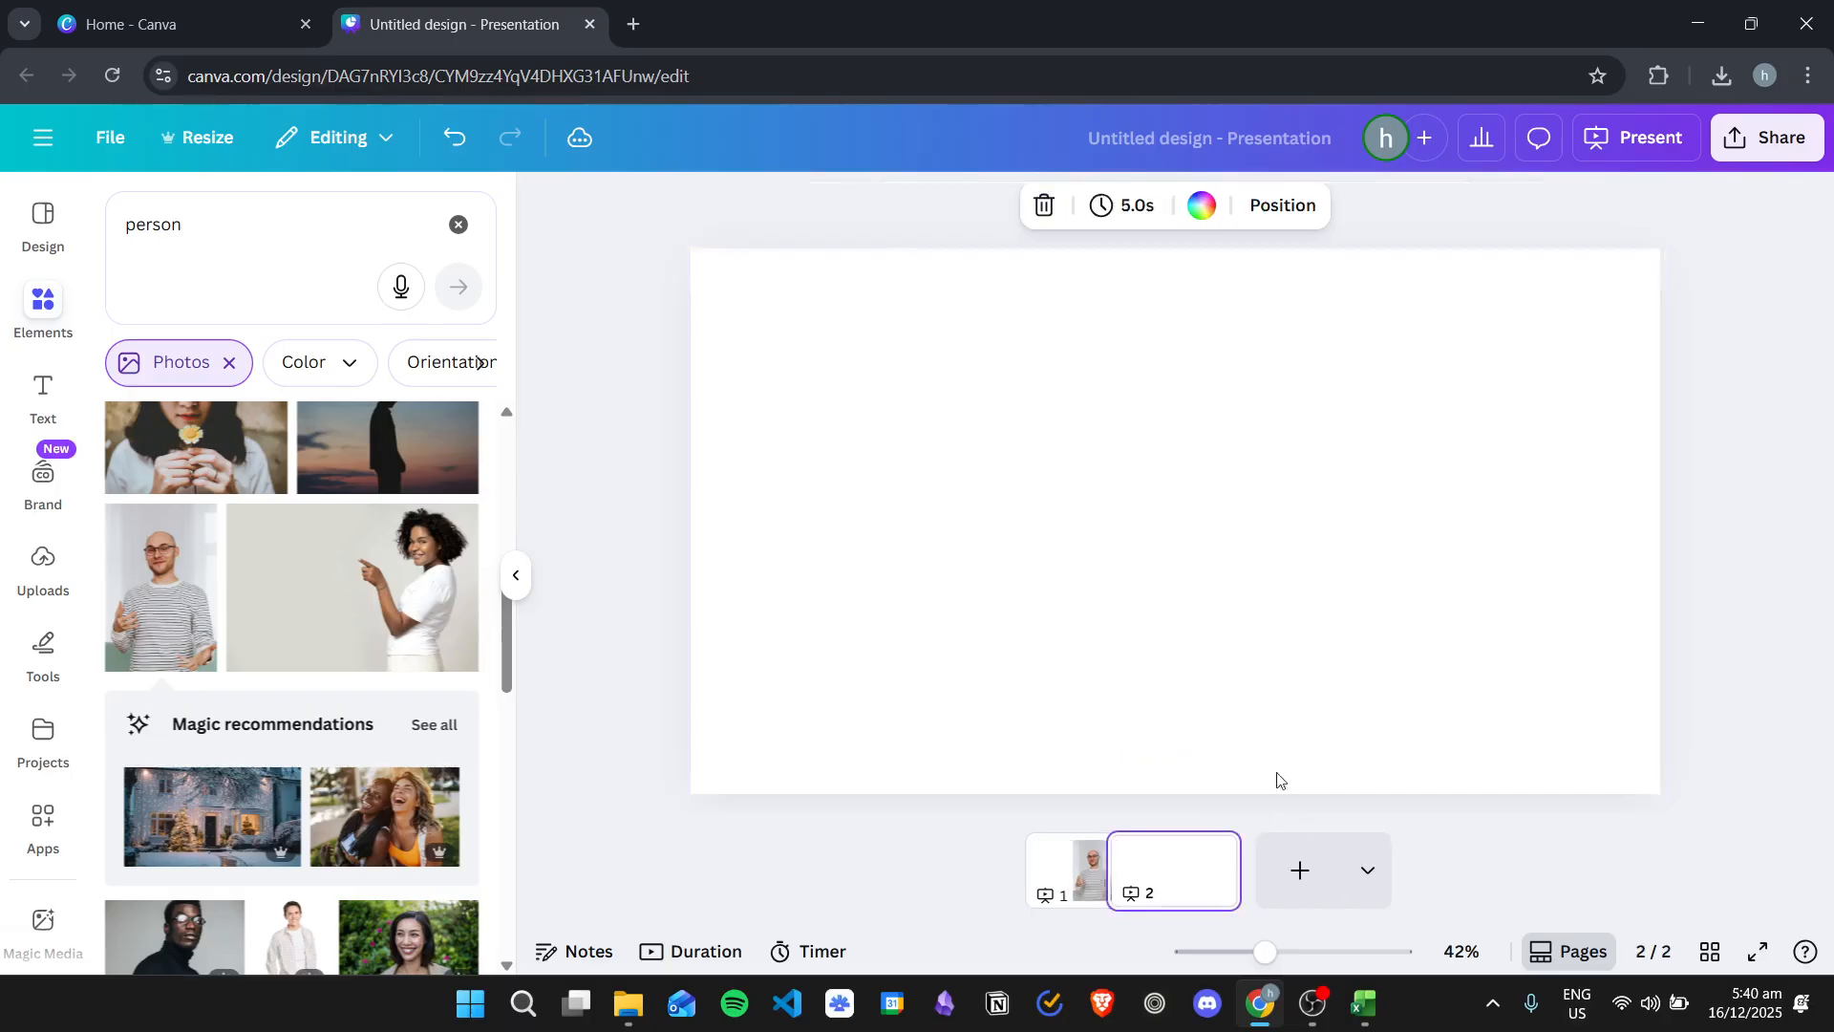
click(148, 573)
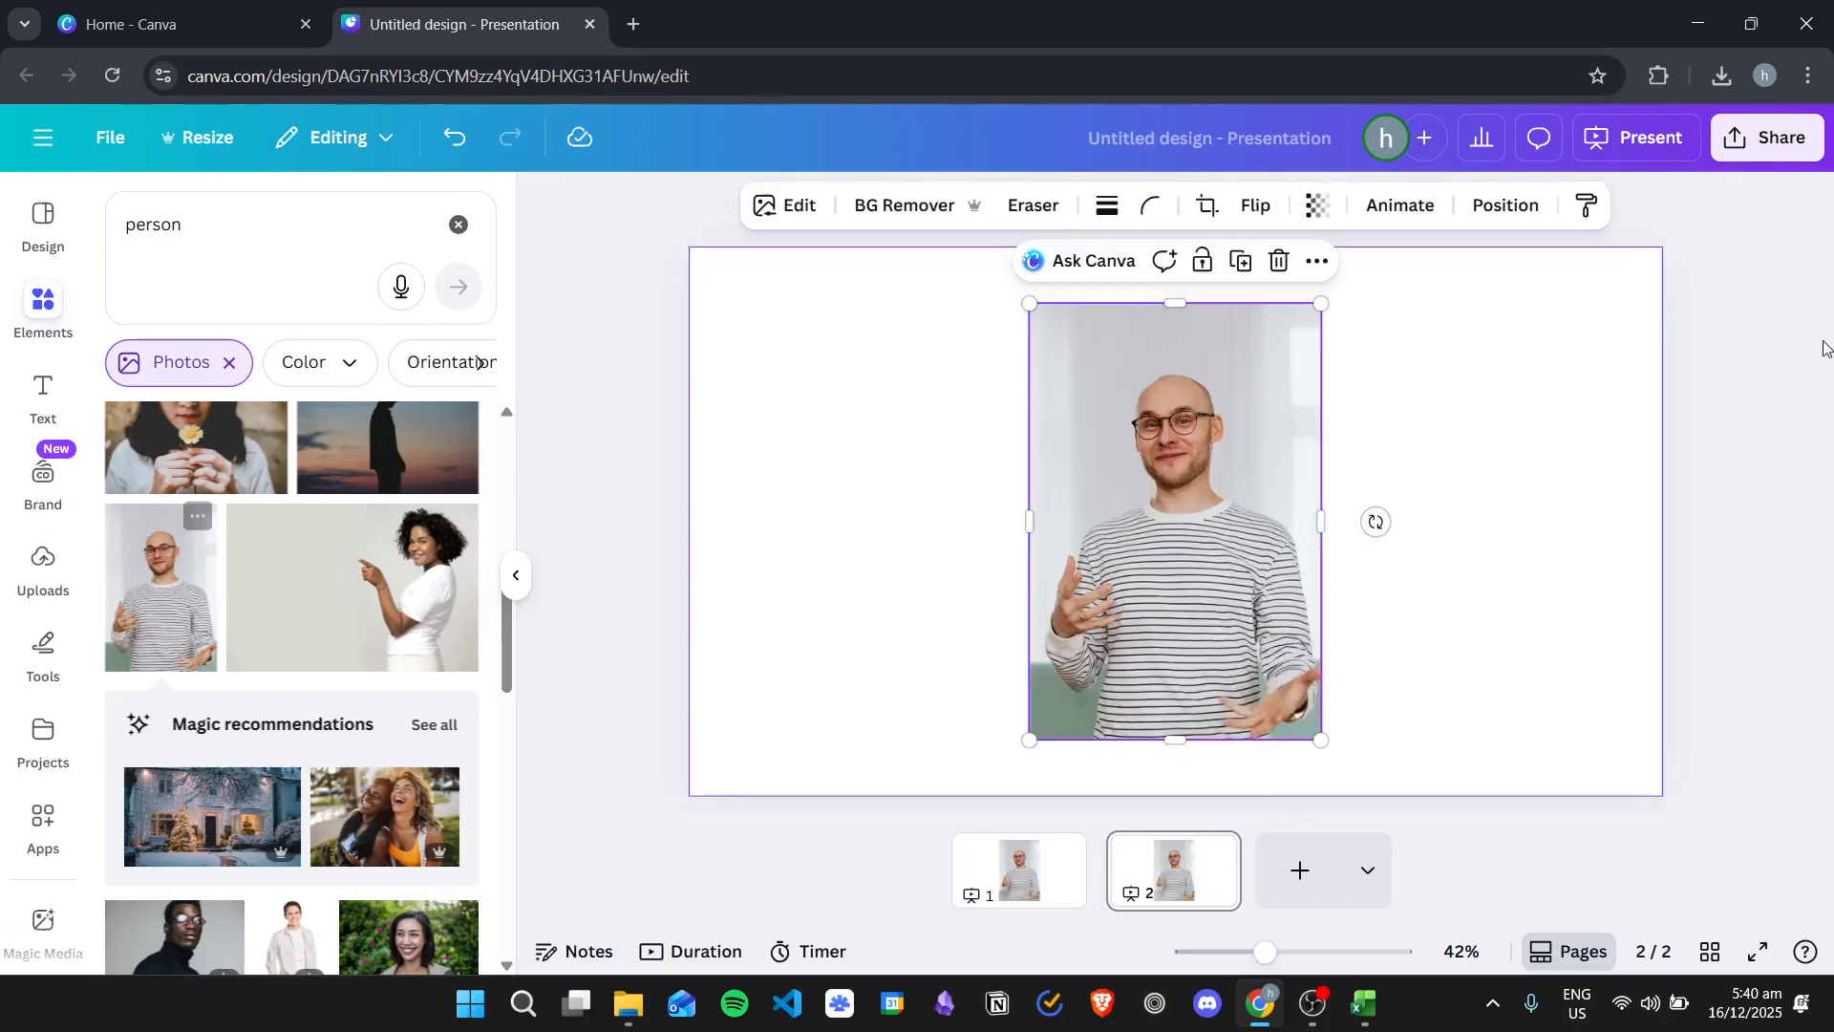
click(1526, 509)
Enlarge the photo on page 2 to the full page height and centre it on the page
click(1205, 413)
right_click(1205, 412)
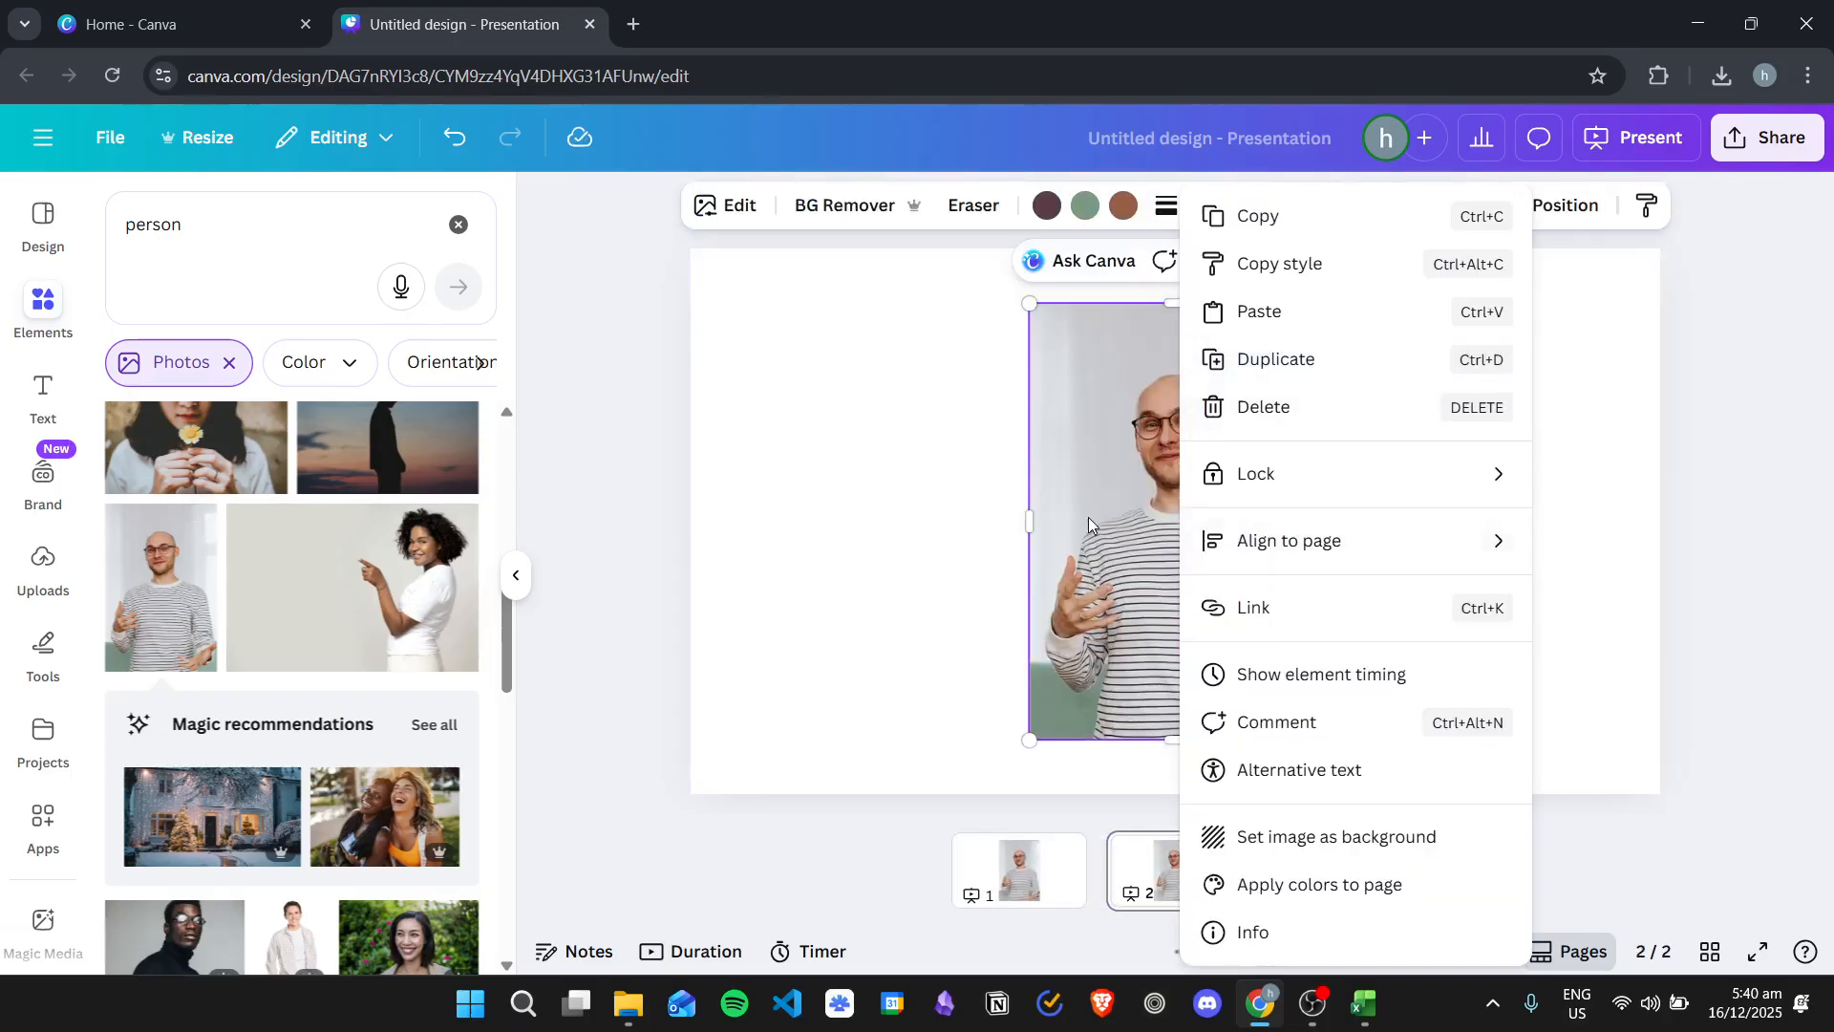
drag(1087, 518, 1057, 461)
drag(1293, 684, 1373, 791)
drag(1173, 529, 1164, 529)
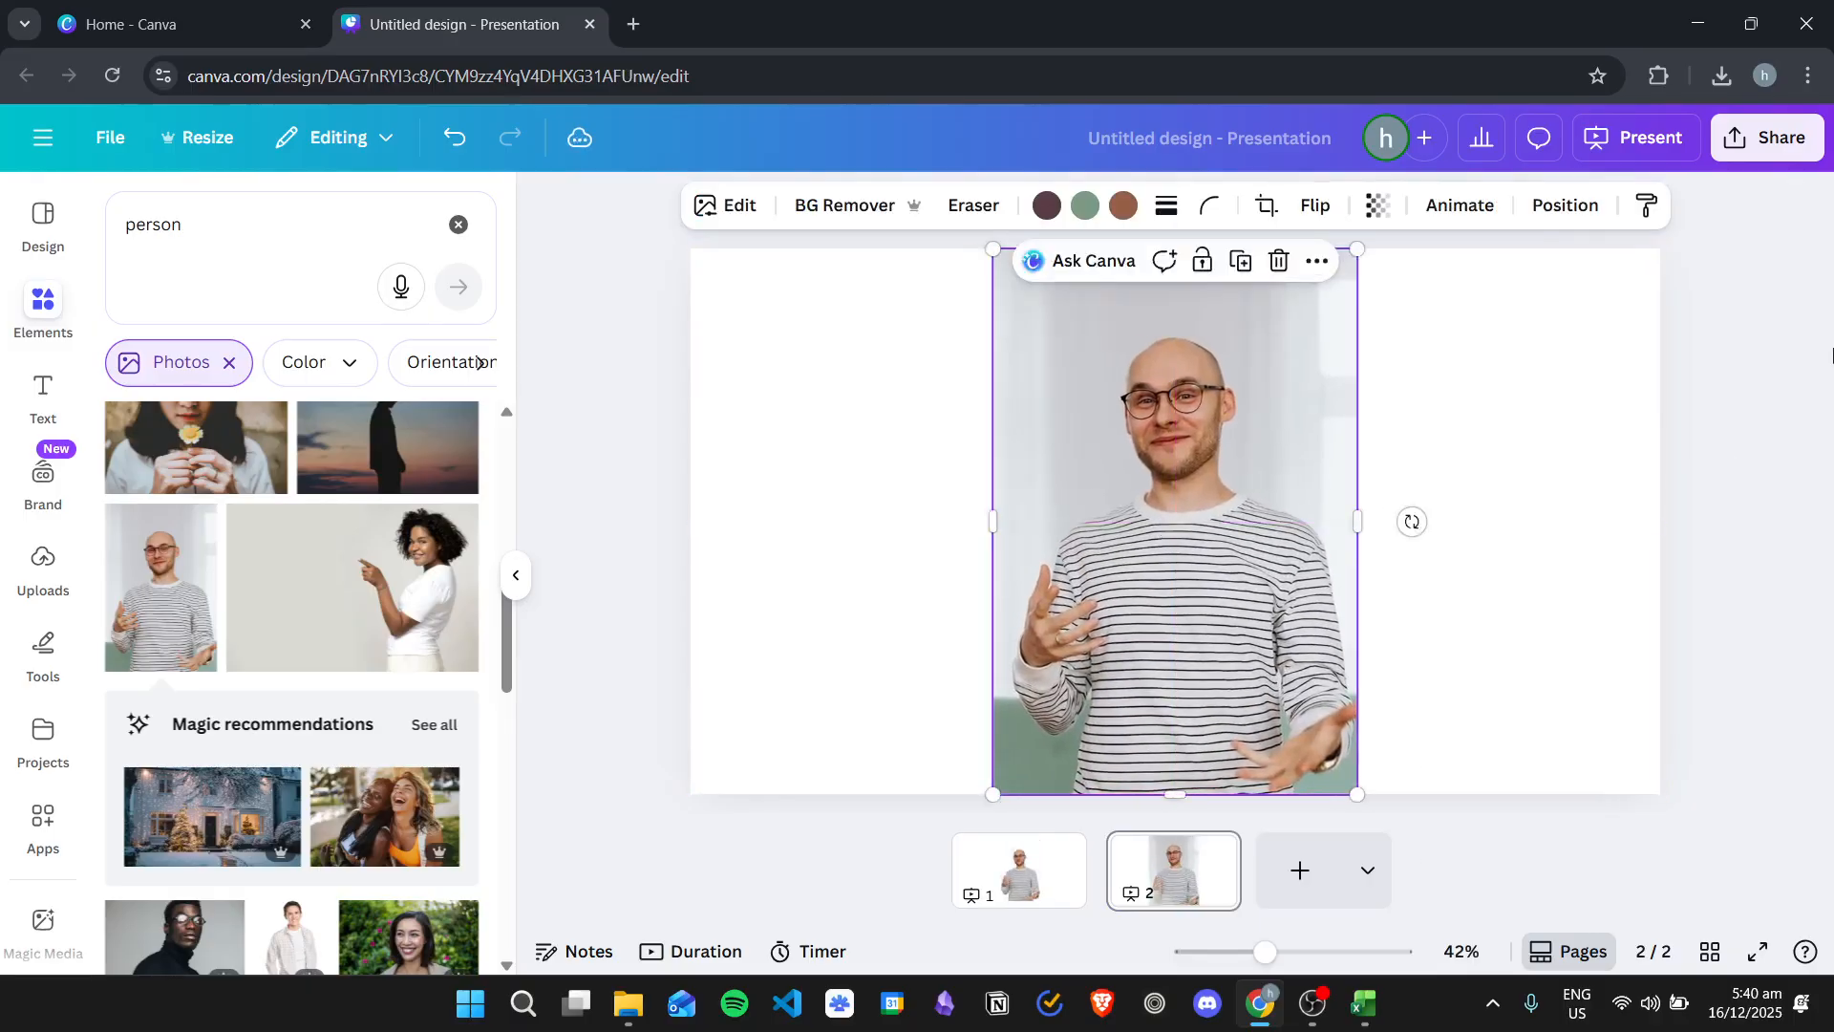
Download only page 2 of the design as a PNG
click(1777, 138)
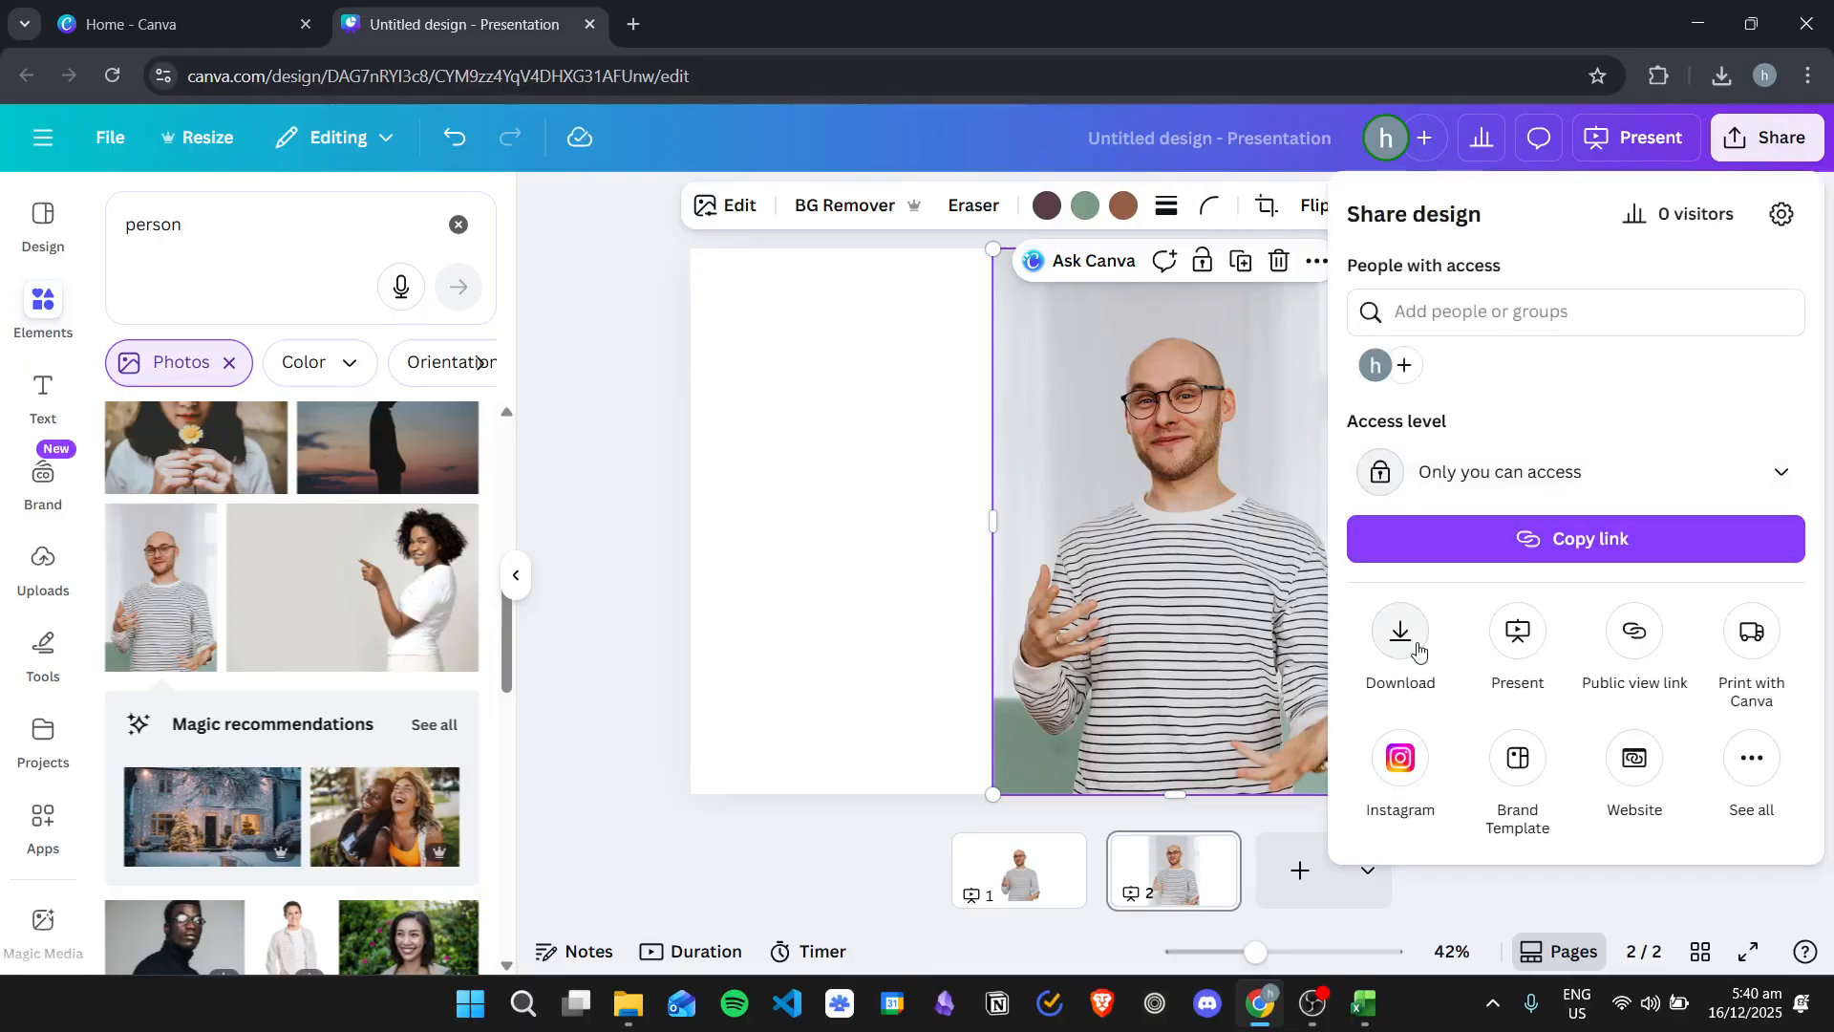
click(1404, 644)
click(1419, 308)
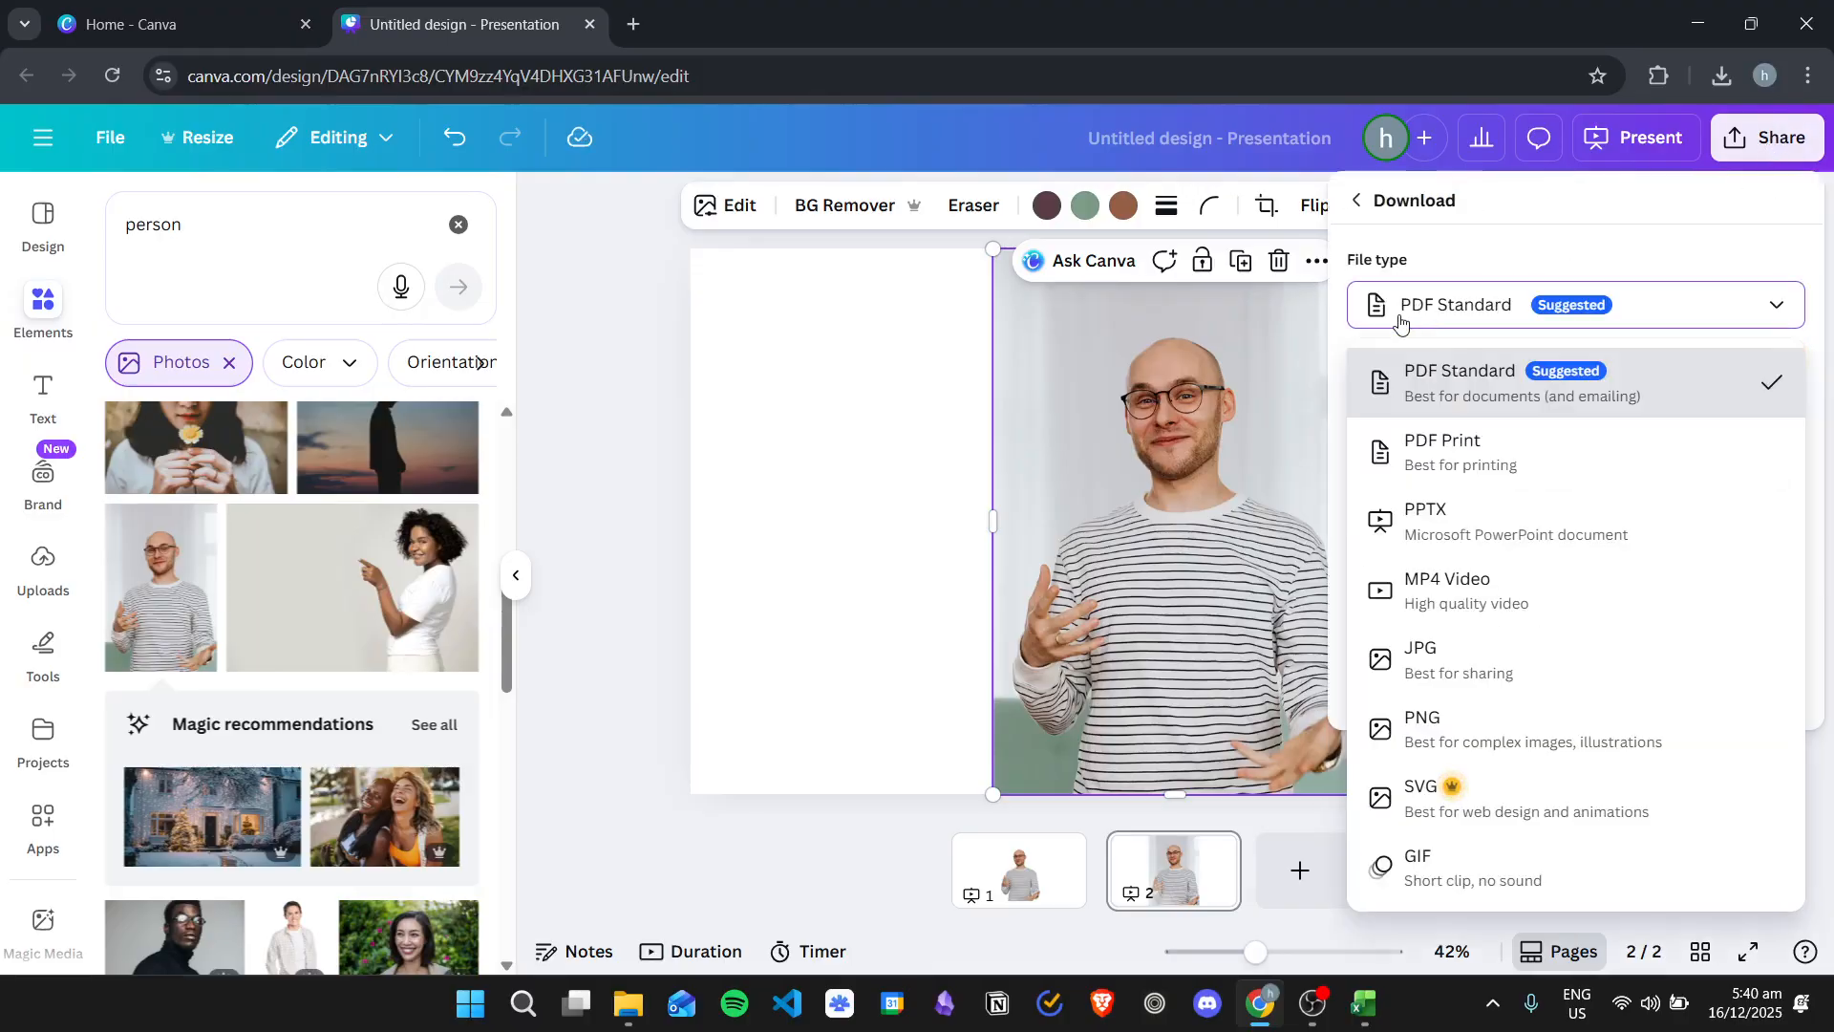
click(1437, 725)
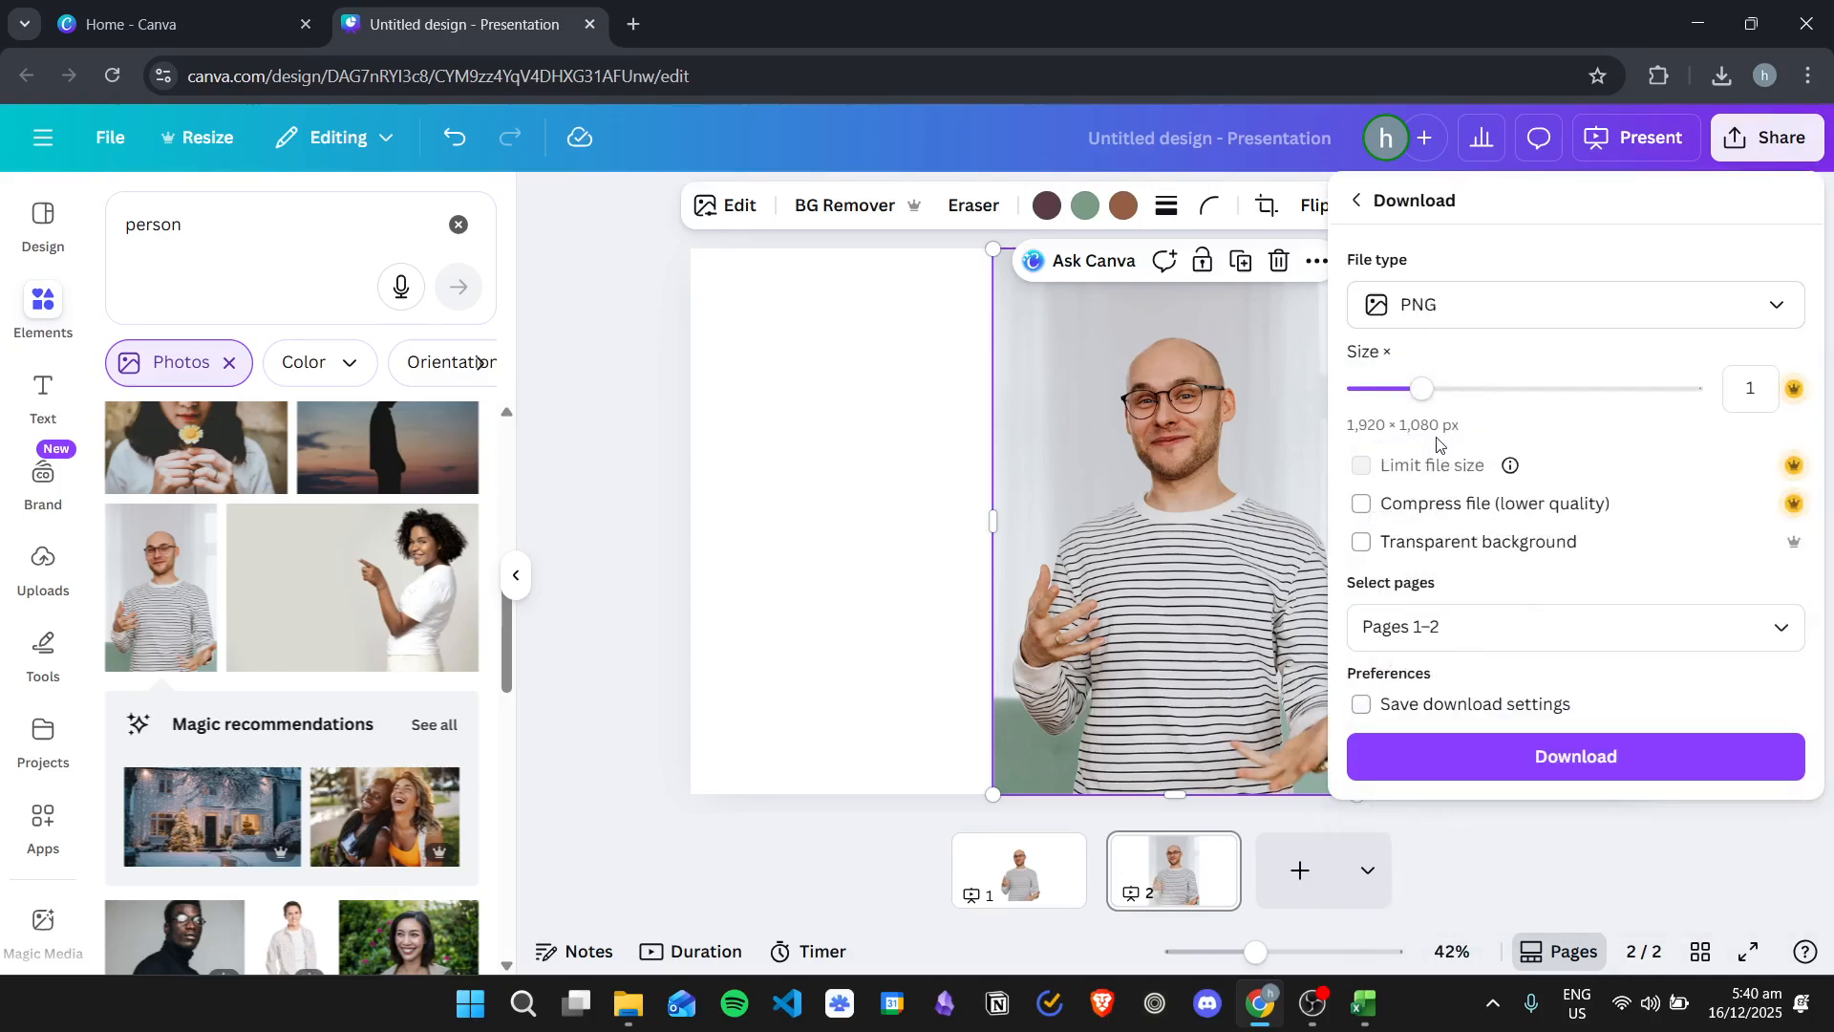
click(1468, 623)
click(1380, 416)
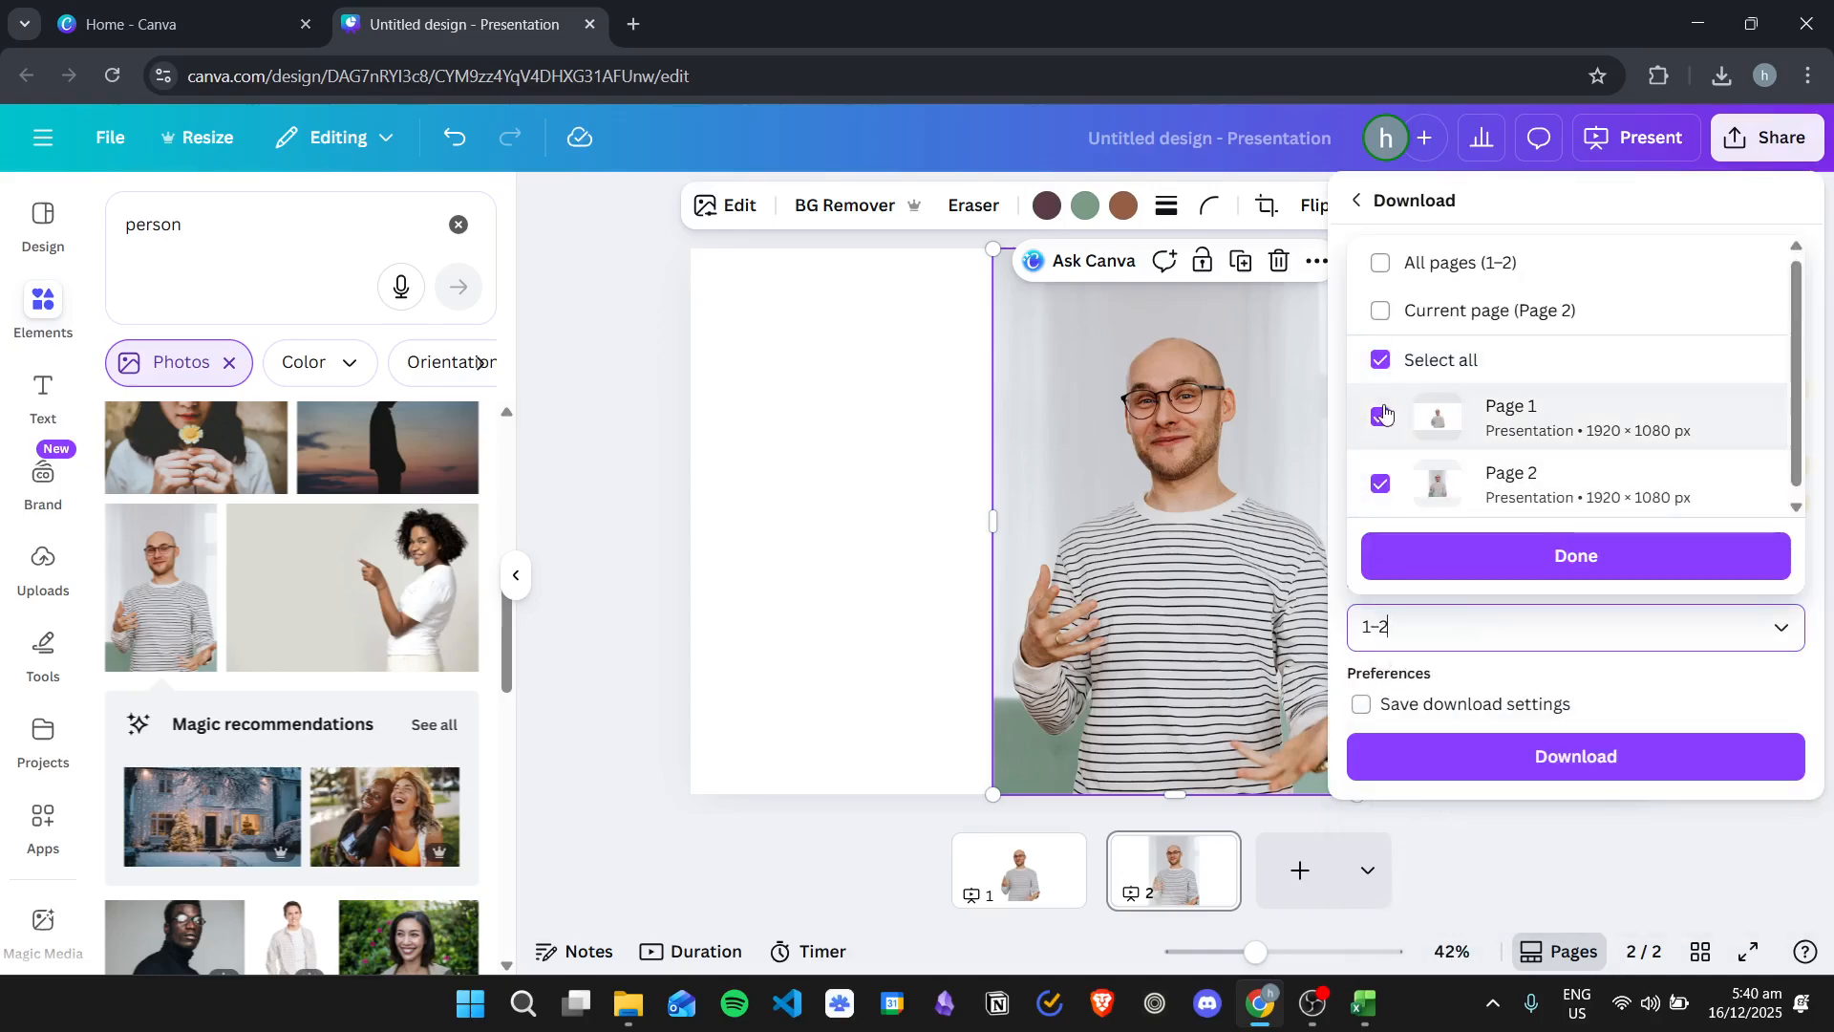
click(1558, 566)
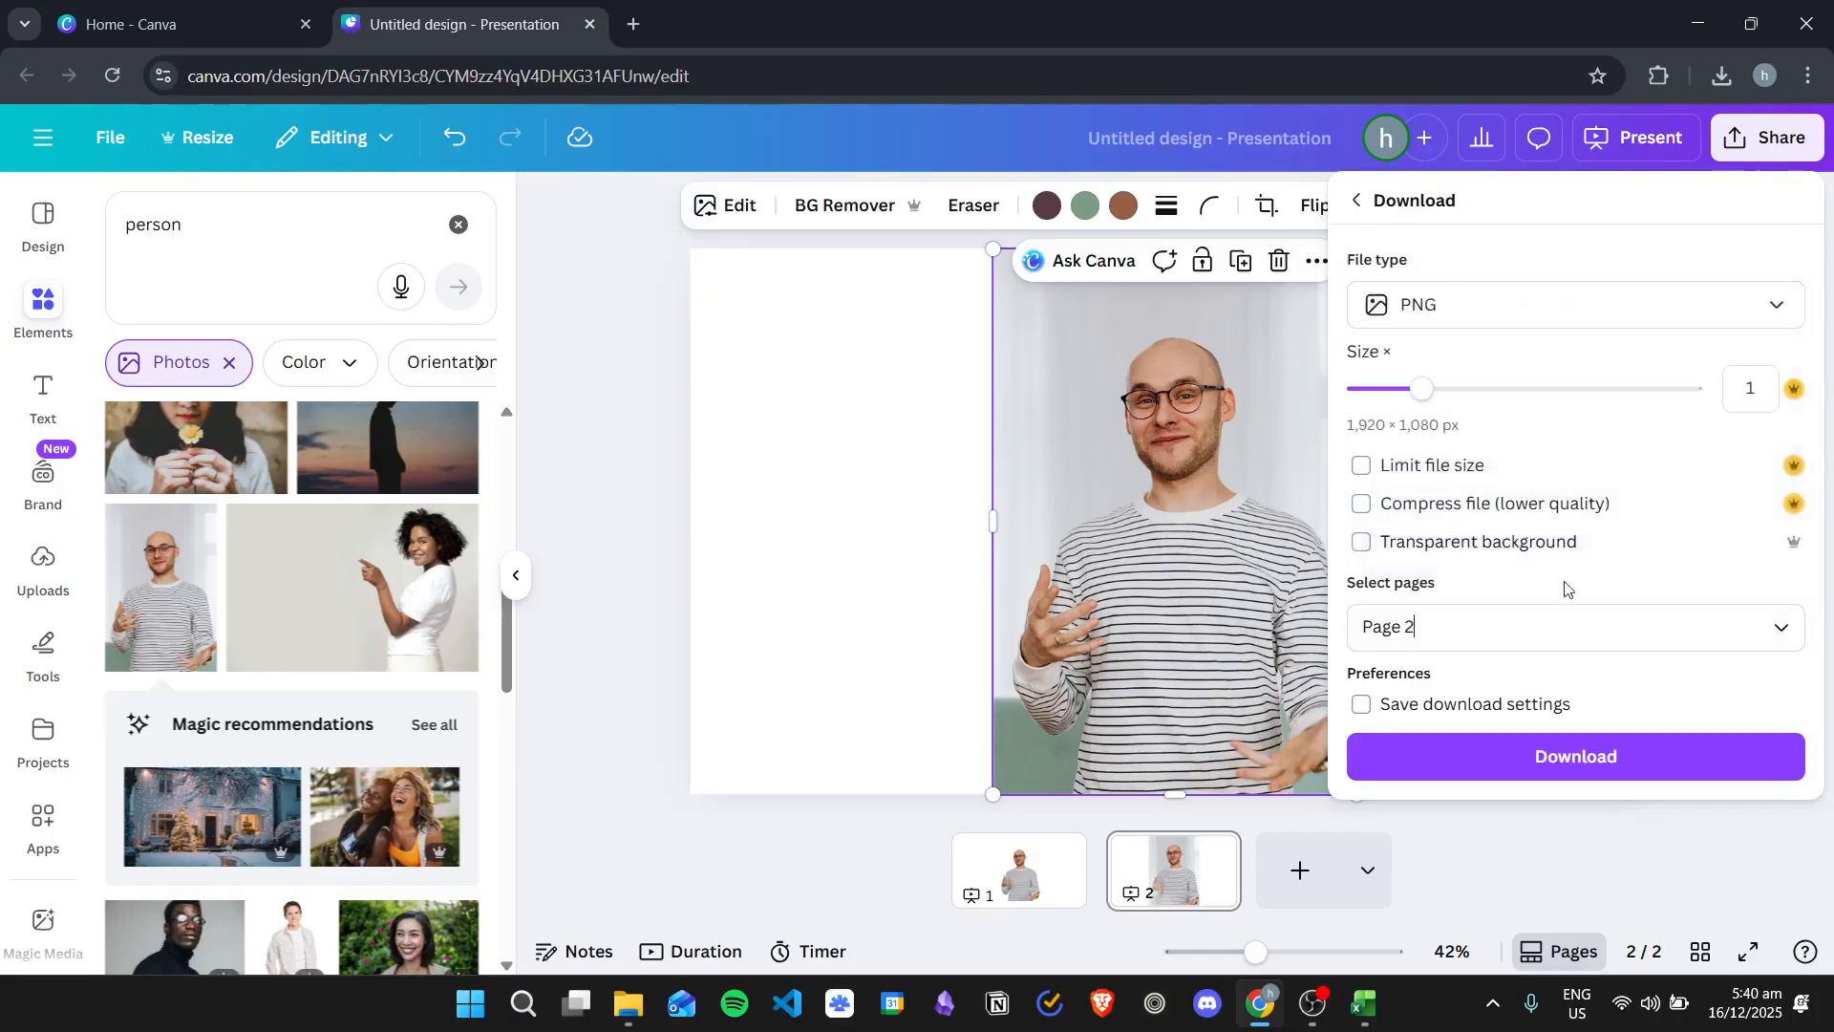
click(1572, 770)
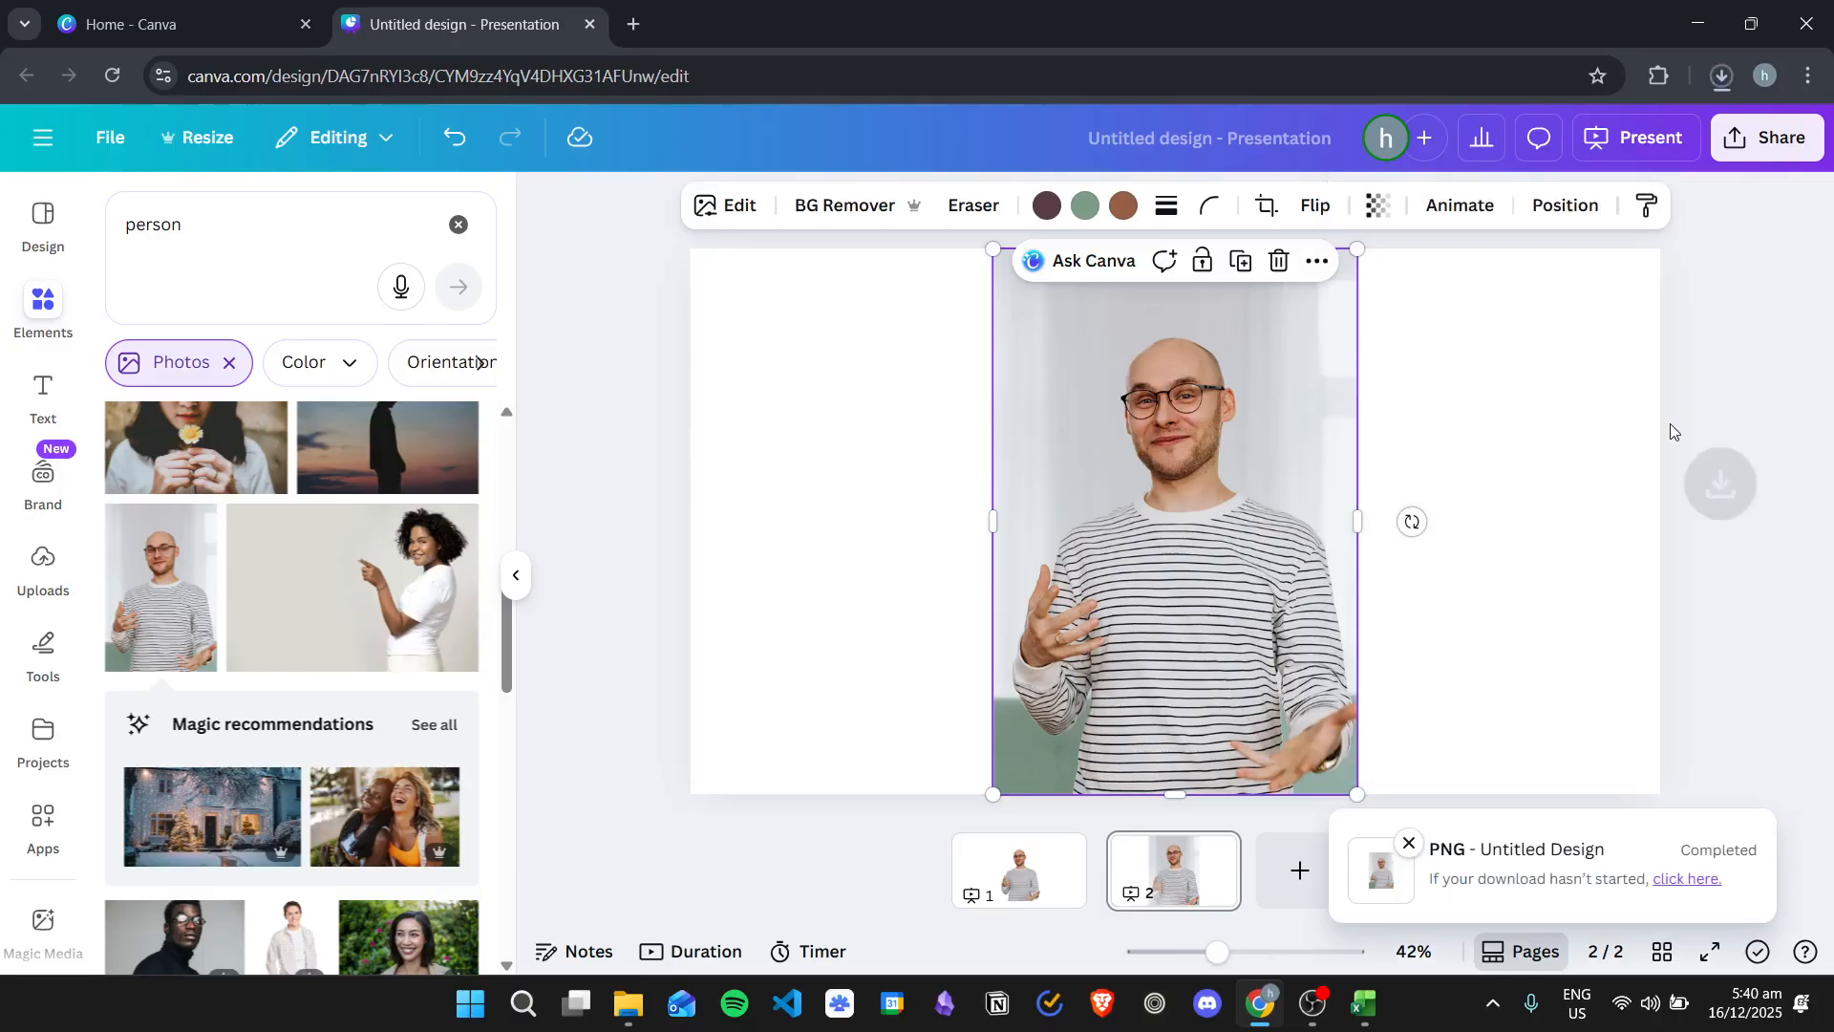
click(735, 315)
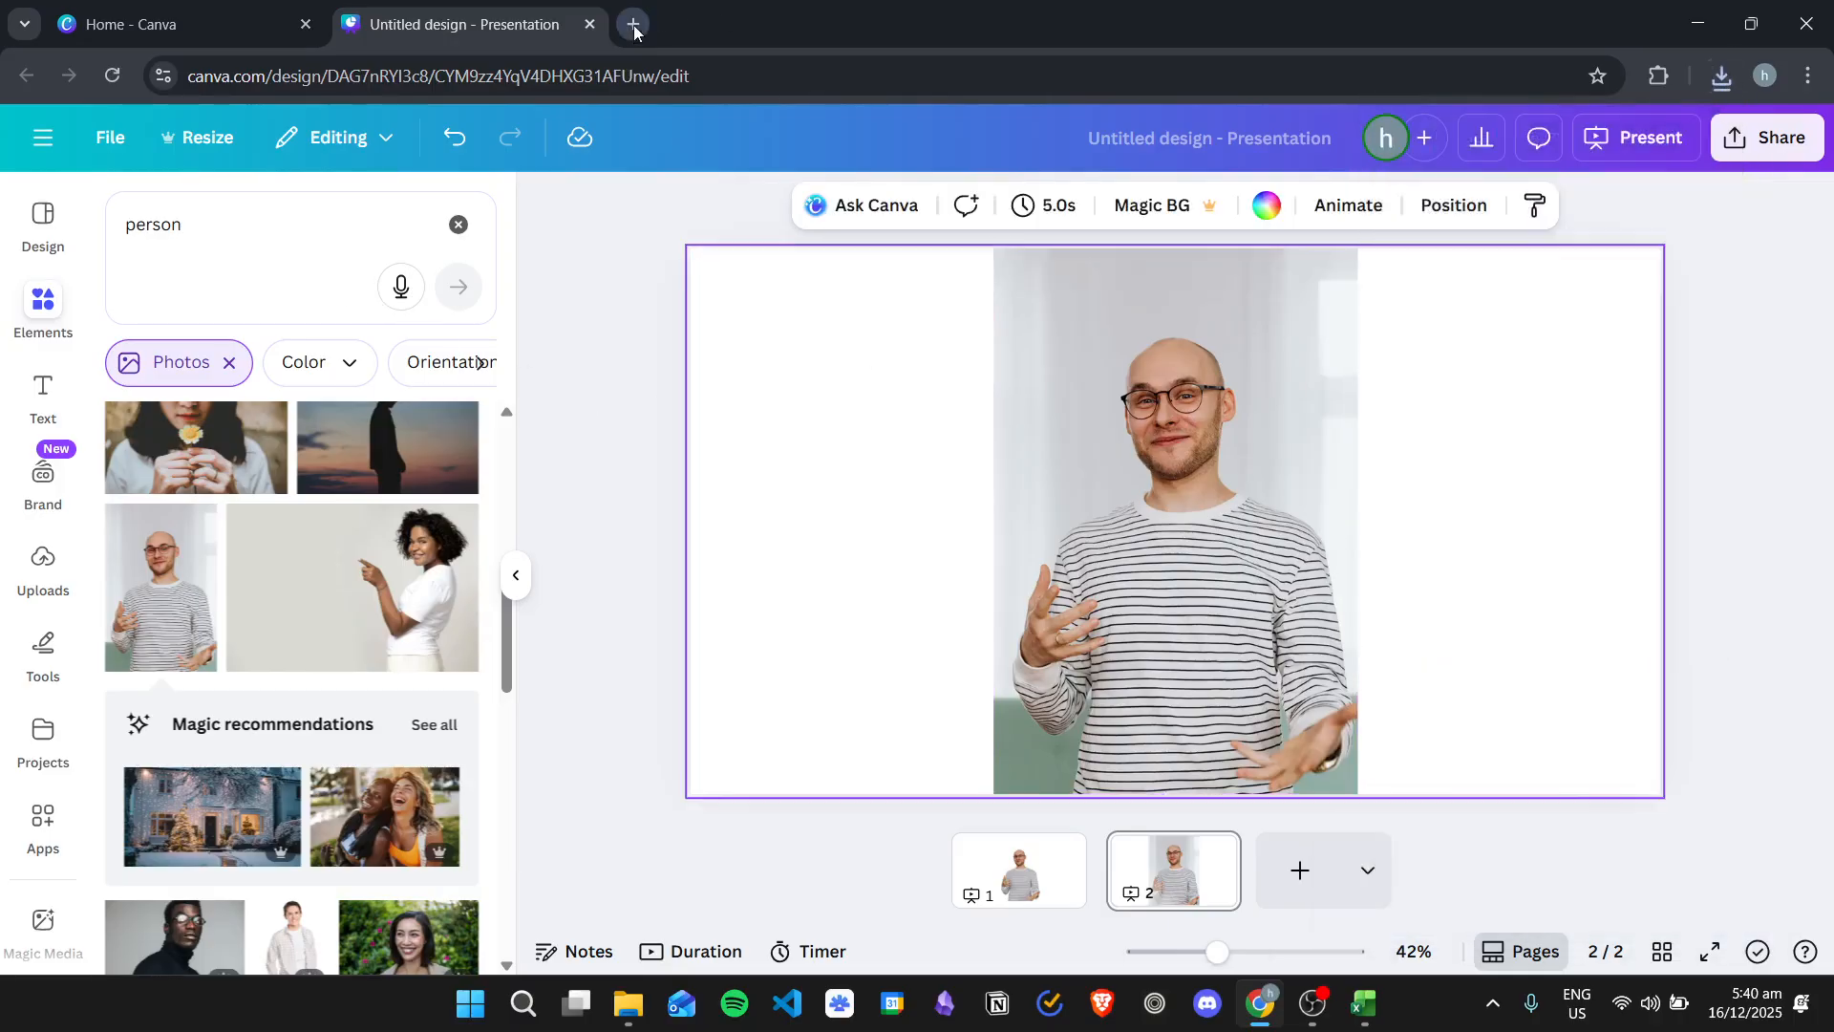
Open remove.bg in a new browser tab and upload the downloaded Untitled design (7).png
click(633, 24)
text(remove.bg)
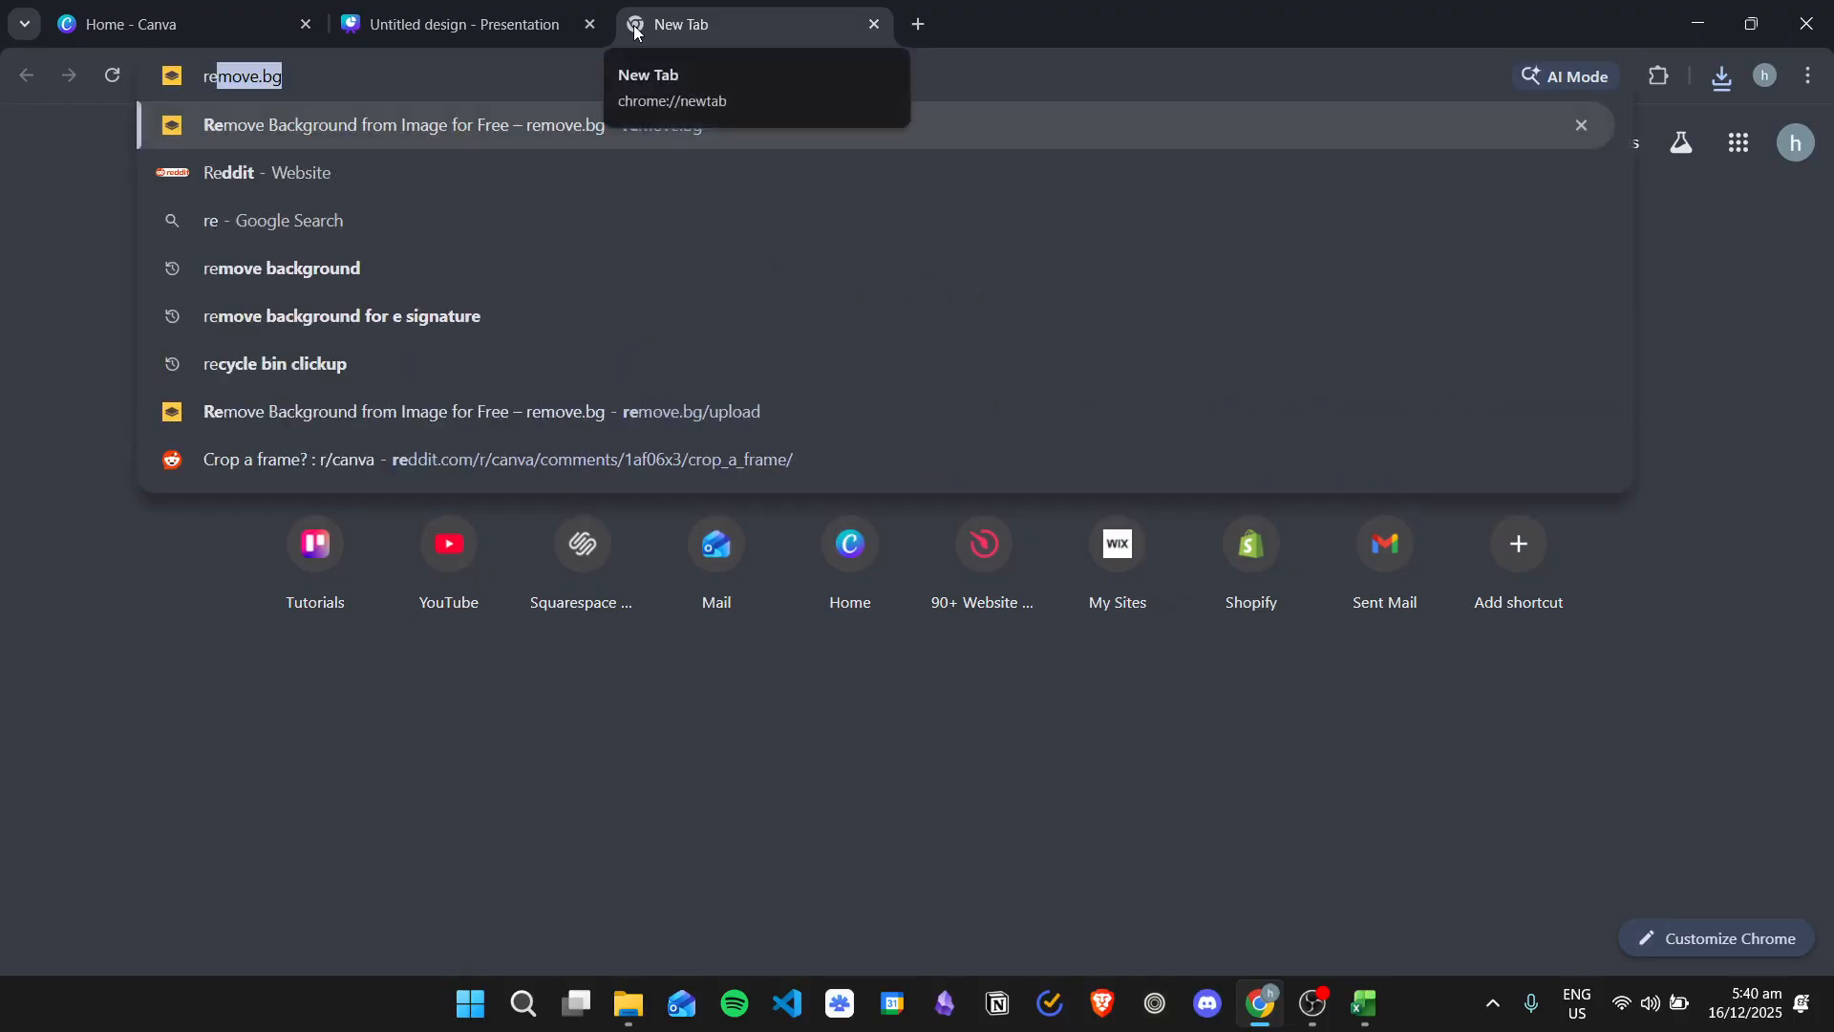
key(Return)
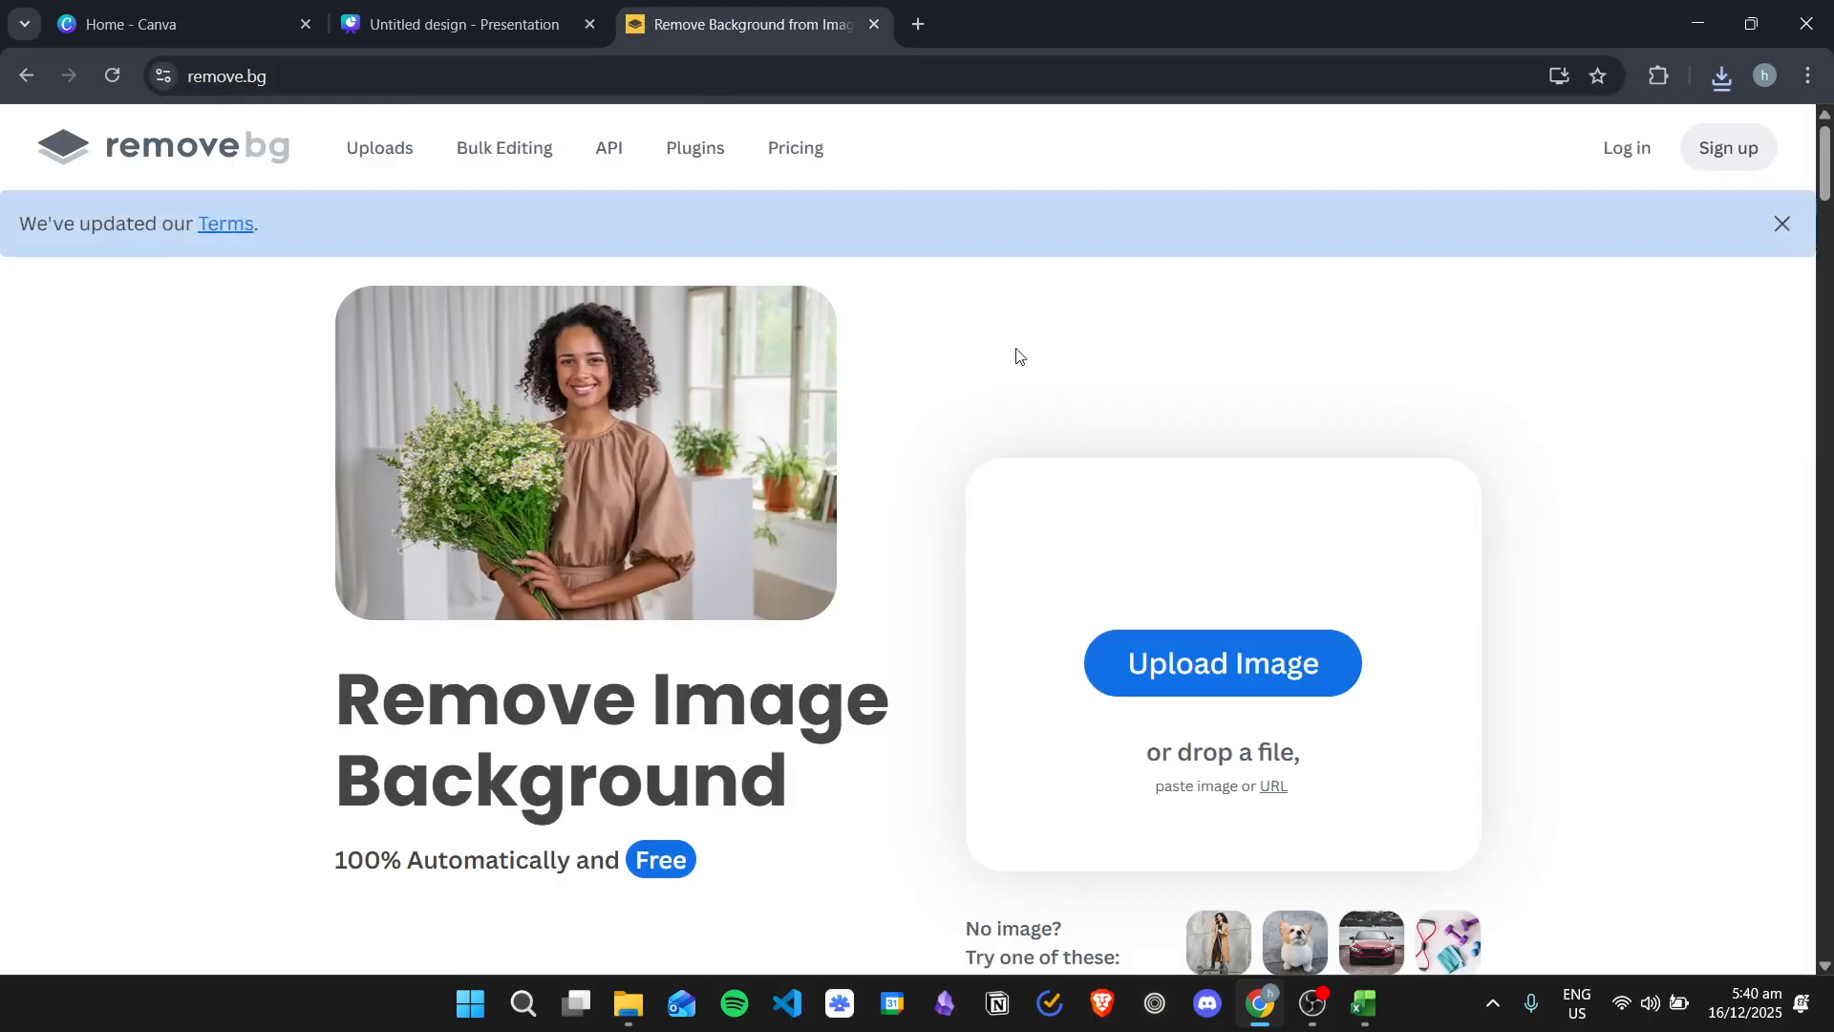
click(1716, 78)
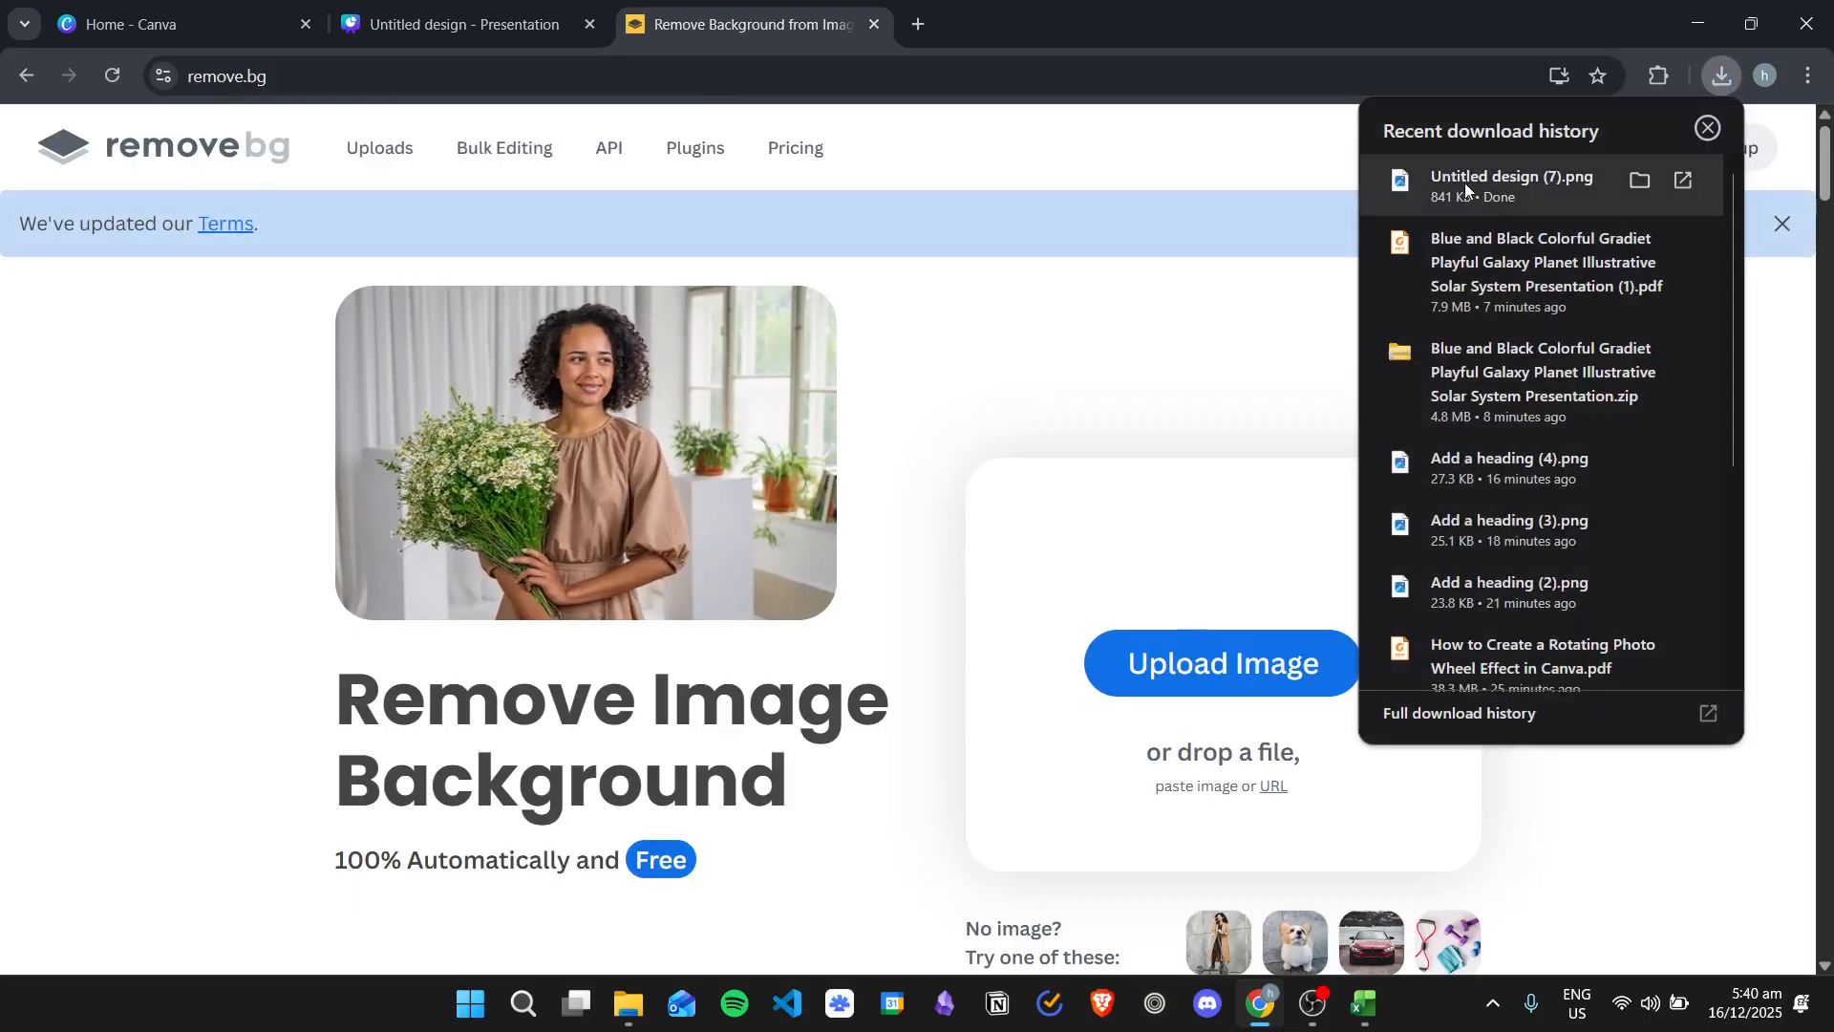
drag(1464, 181, 982, 405)
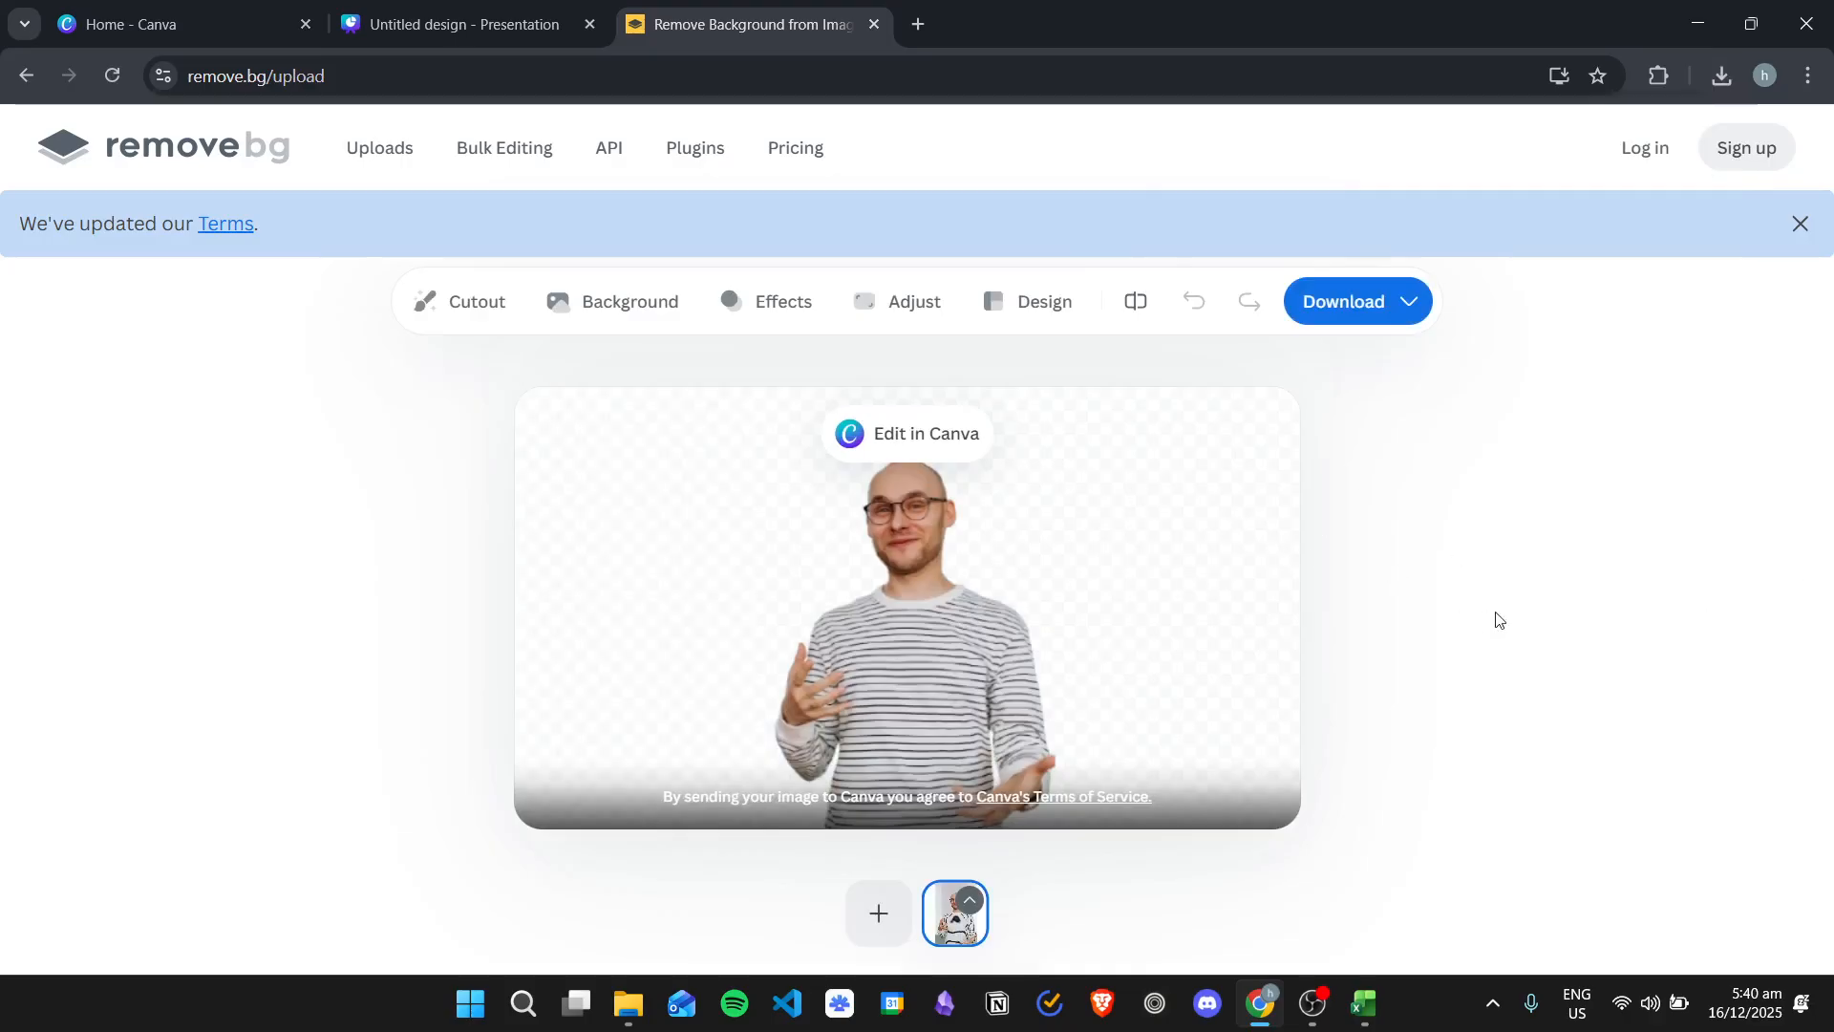
Download the free 666 x 375 preview of the cutout, close the remove.bg tab and return to the Canva design
click(1353, 303)
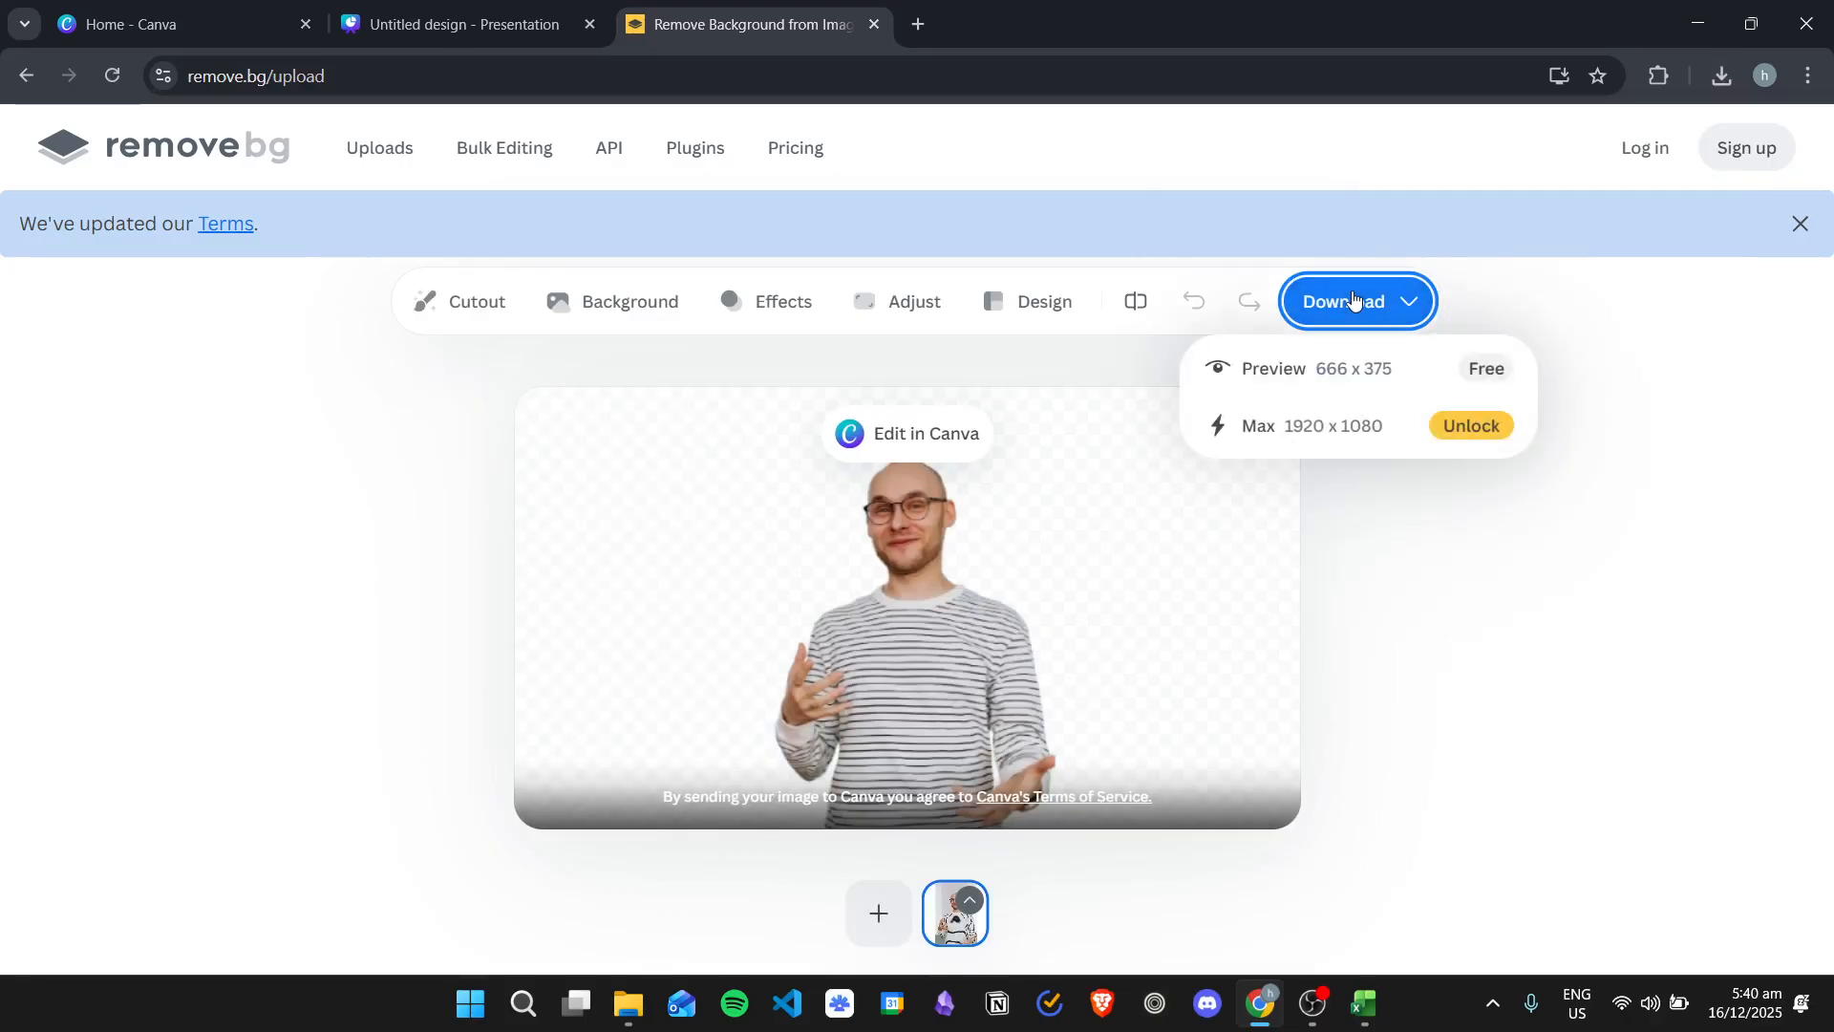
click(1350, 355)
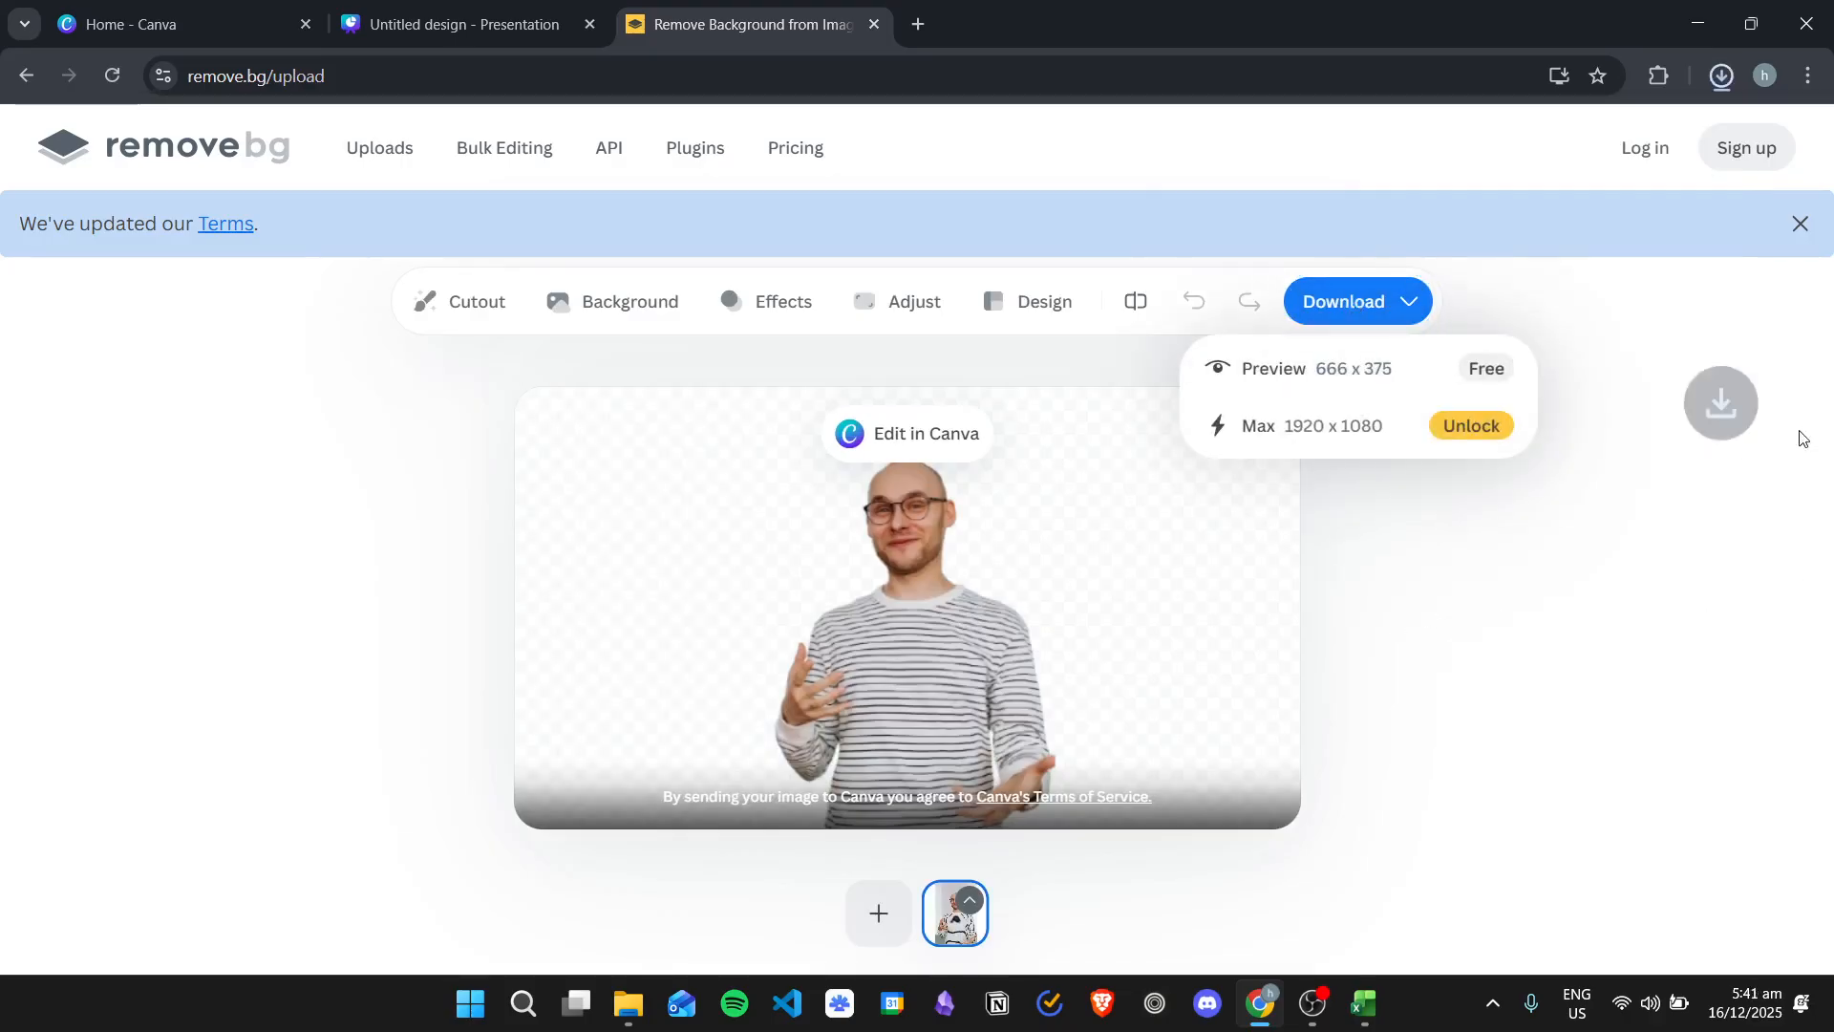
click(1506, 572)
click(512, 12)
click(871, 24)
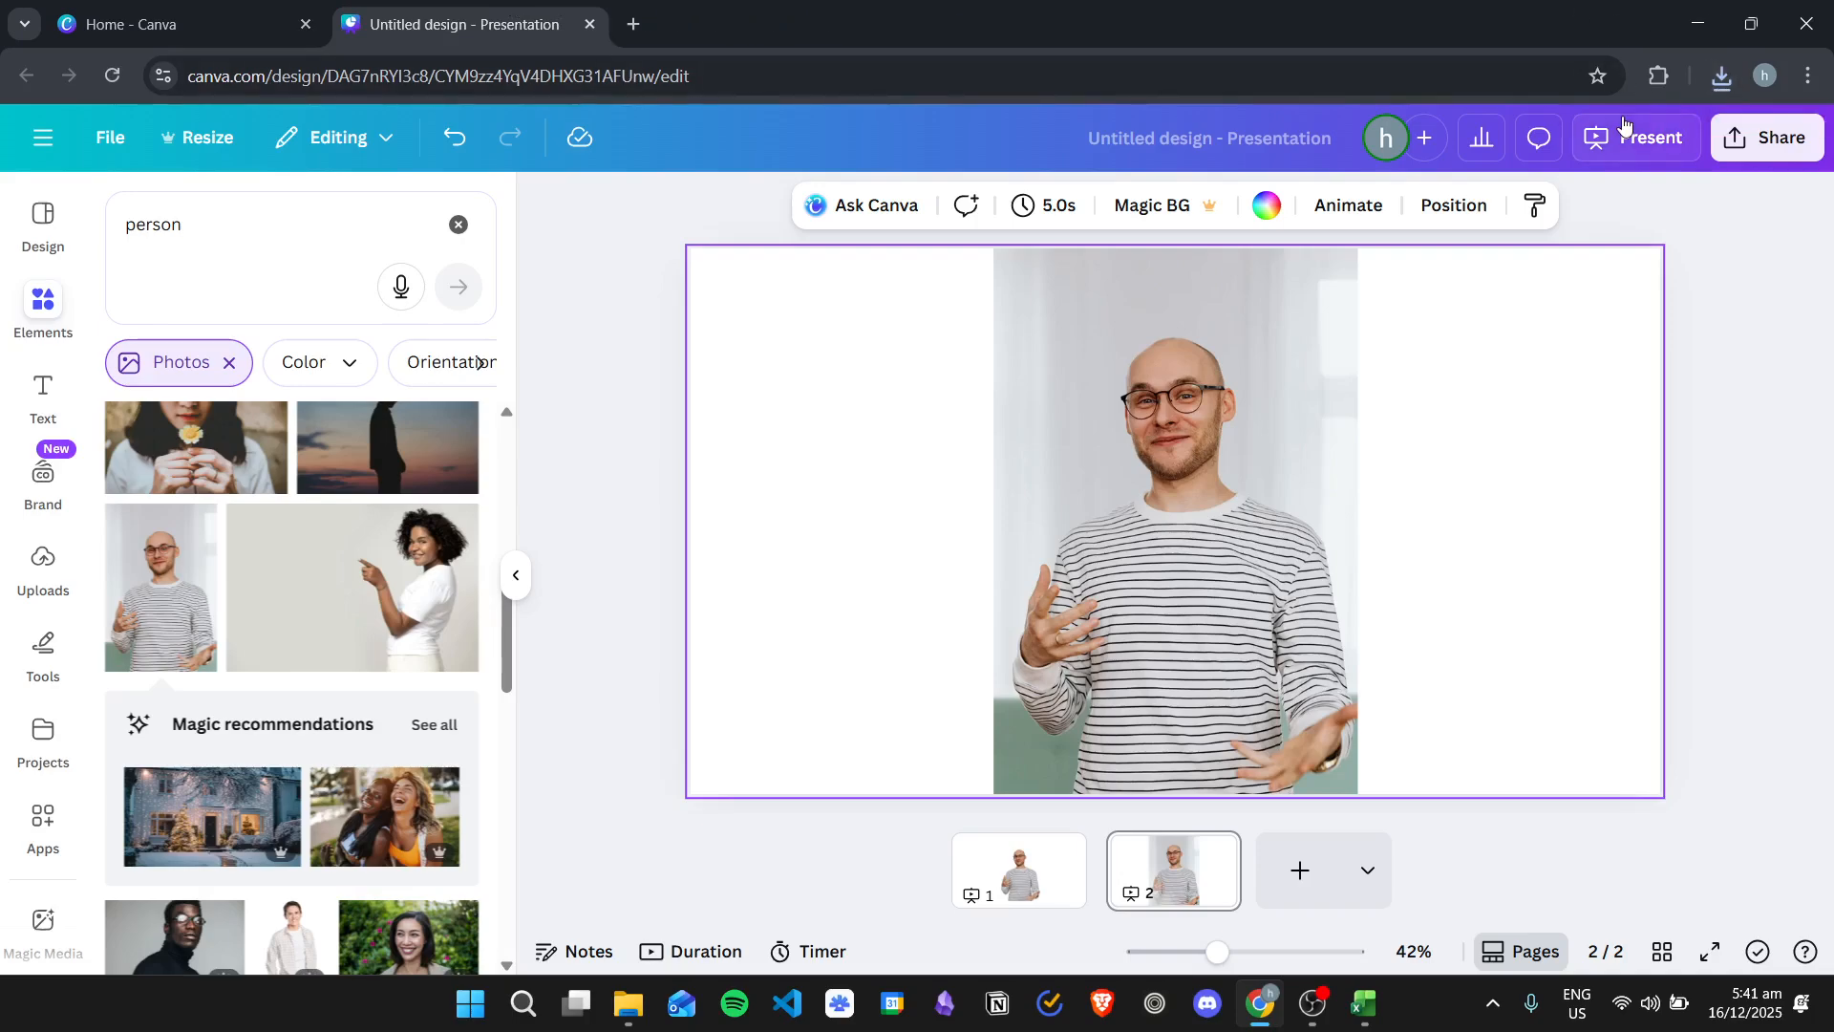
Insert the downloaded Untitled_design__7_-removebg-preview.png on page 2 and delete the original photo behind it
click(1721, 75)
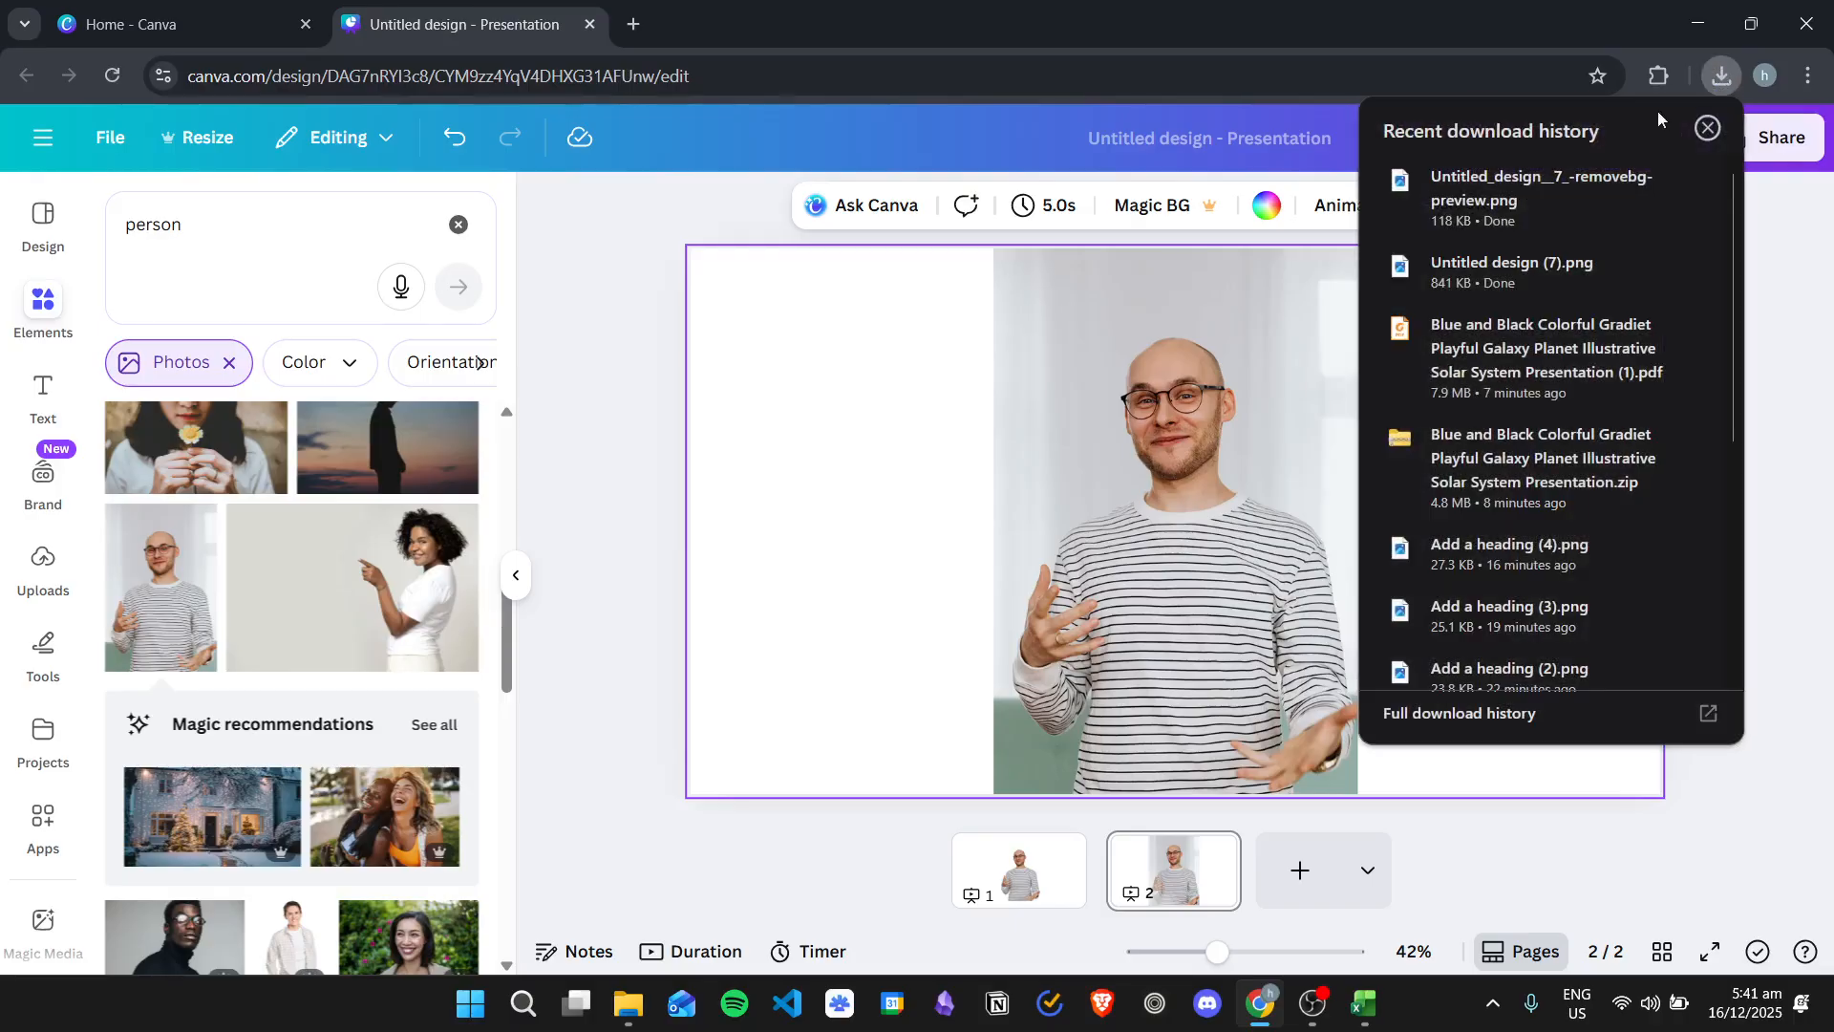
drag(1132, 486, 1125, 495)
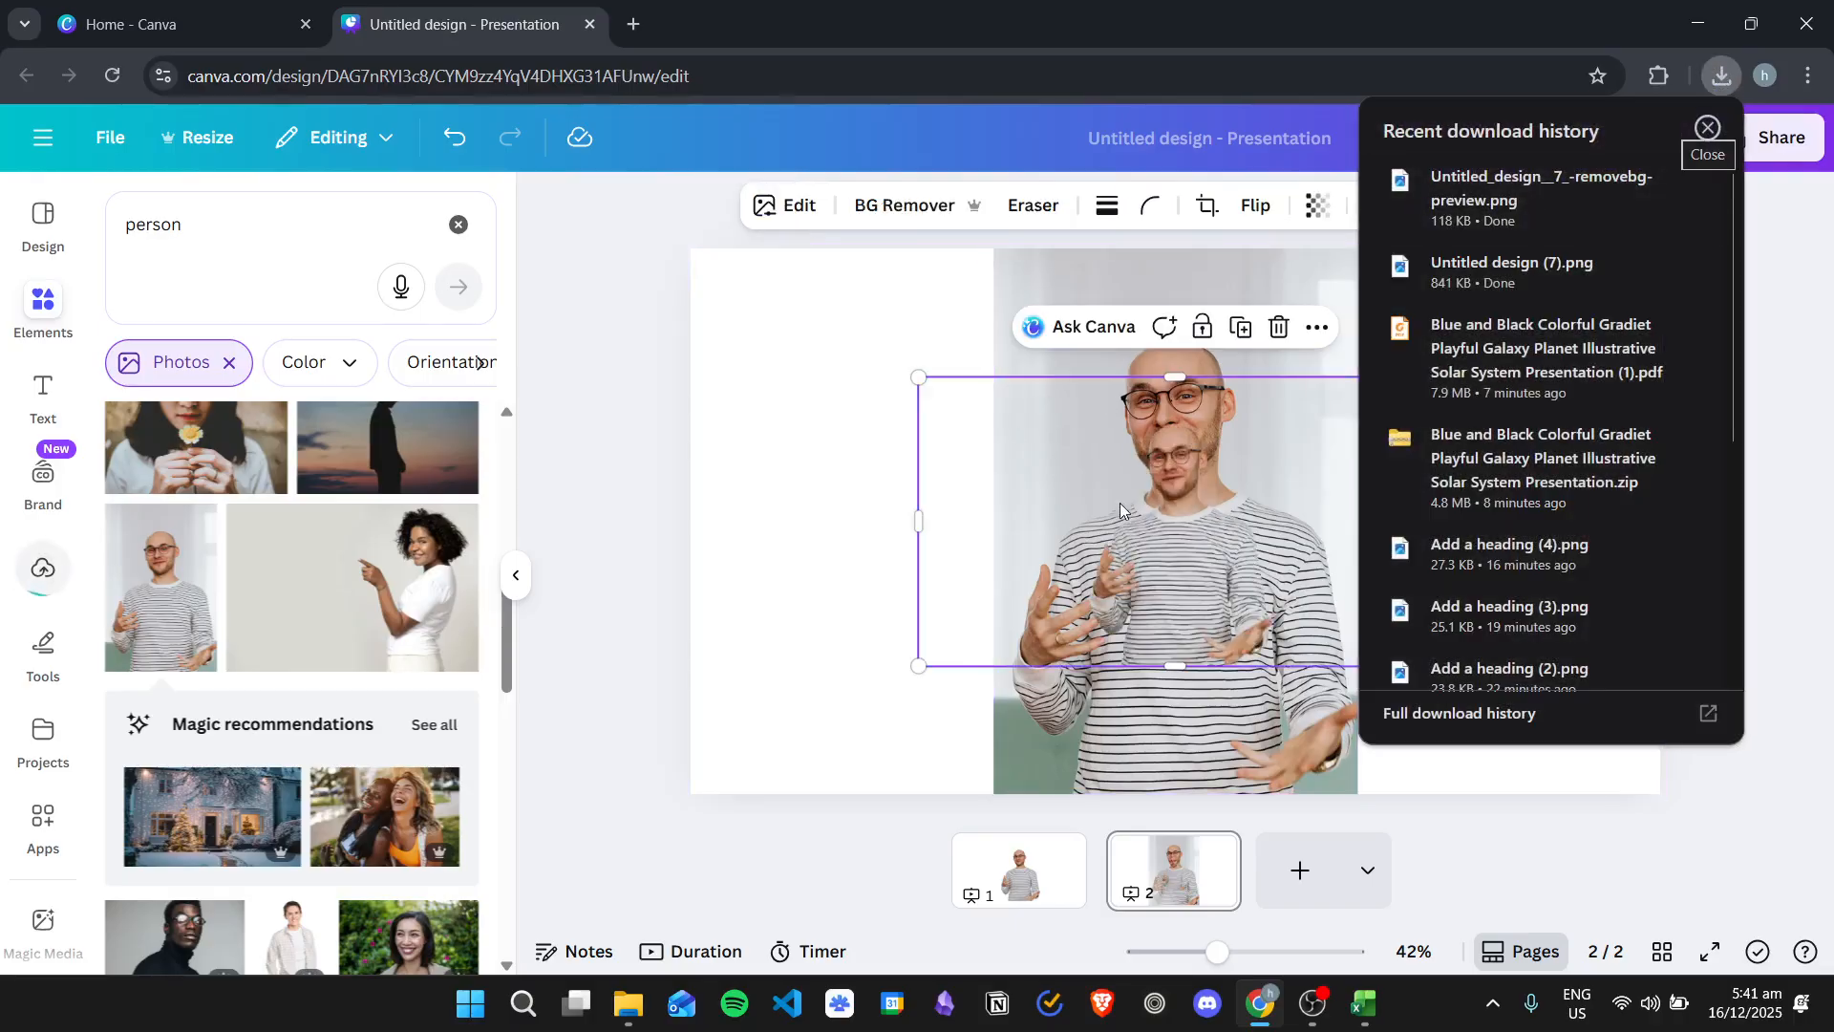
click(1269, 484)
key(Delete)
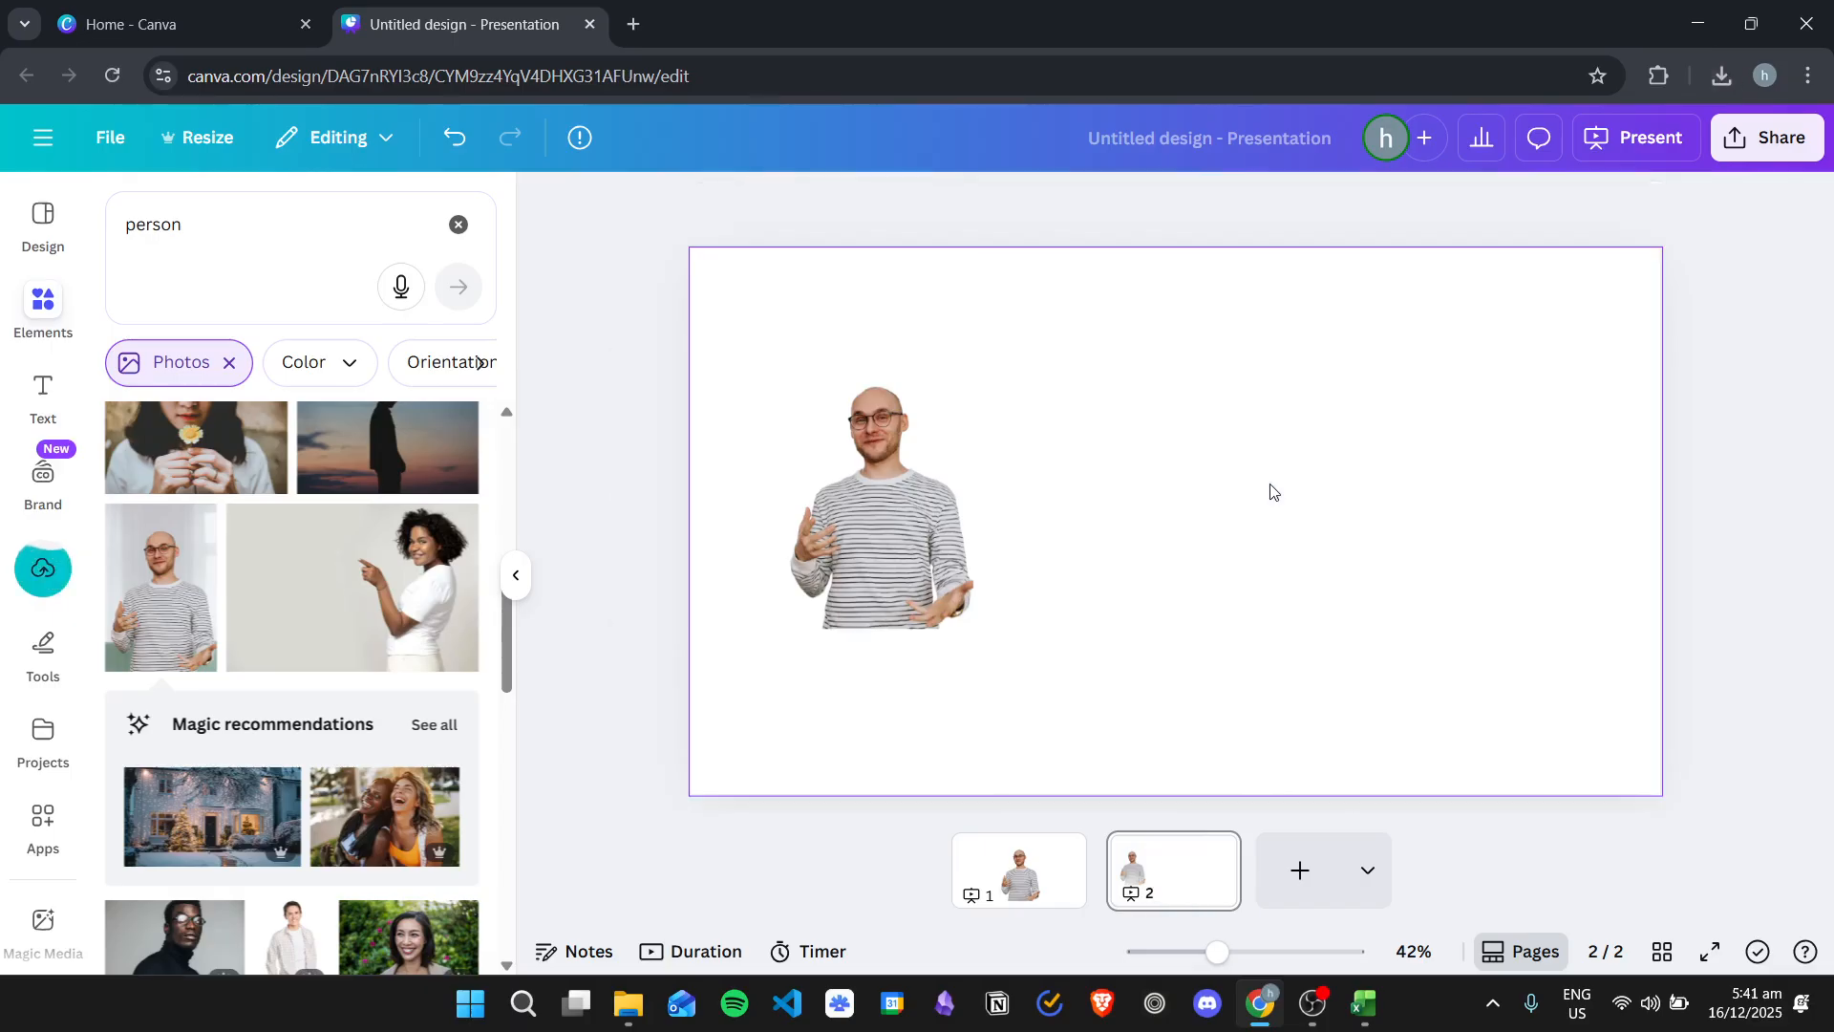
Enlarge the inserted cutout on page 2 to almost the full page size and place it near the page centre
drag(1141, 628, 1676, 725)
drag(1271, 531, 1273, 528)
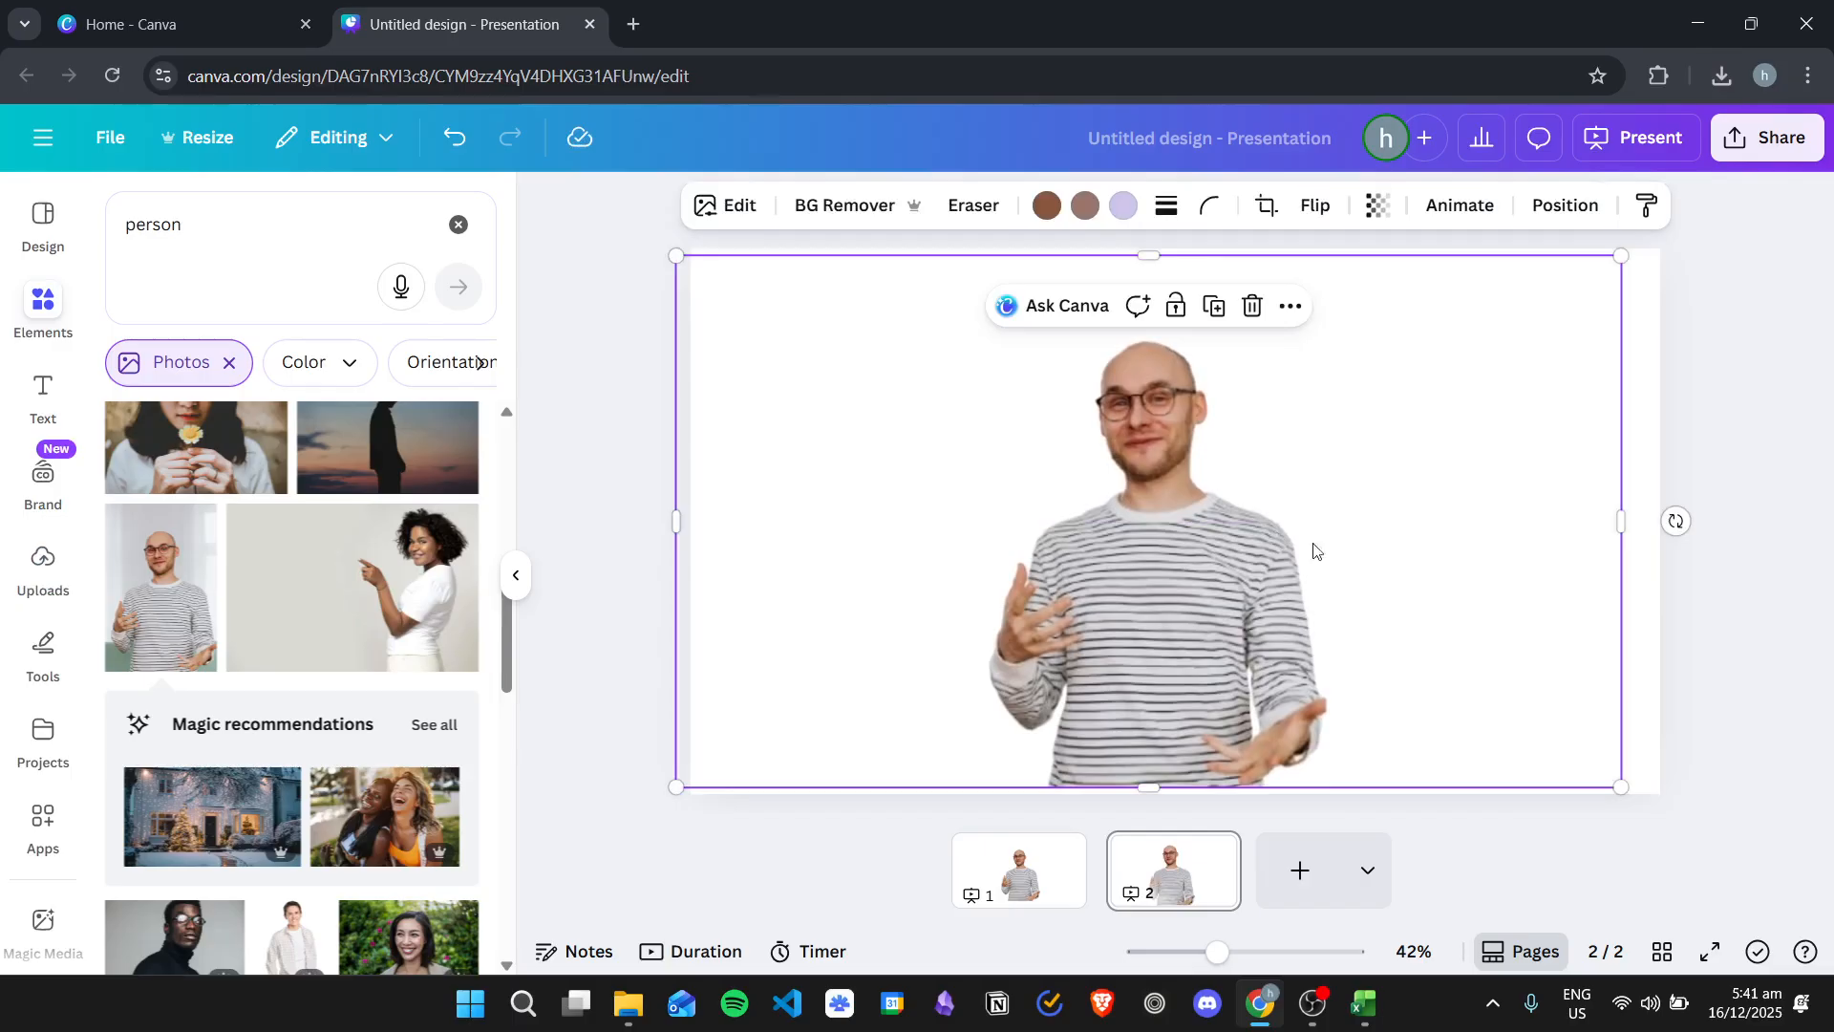
click(1709, 684)
Compare the cutouts on pages 1 and 2, and delete page 2
click(1020, 871)
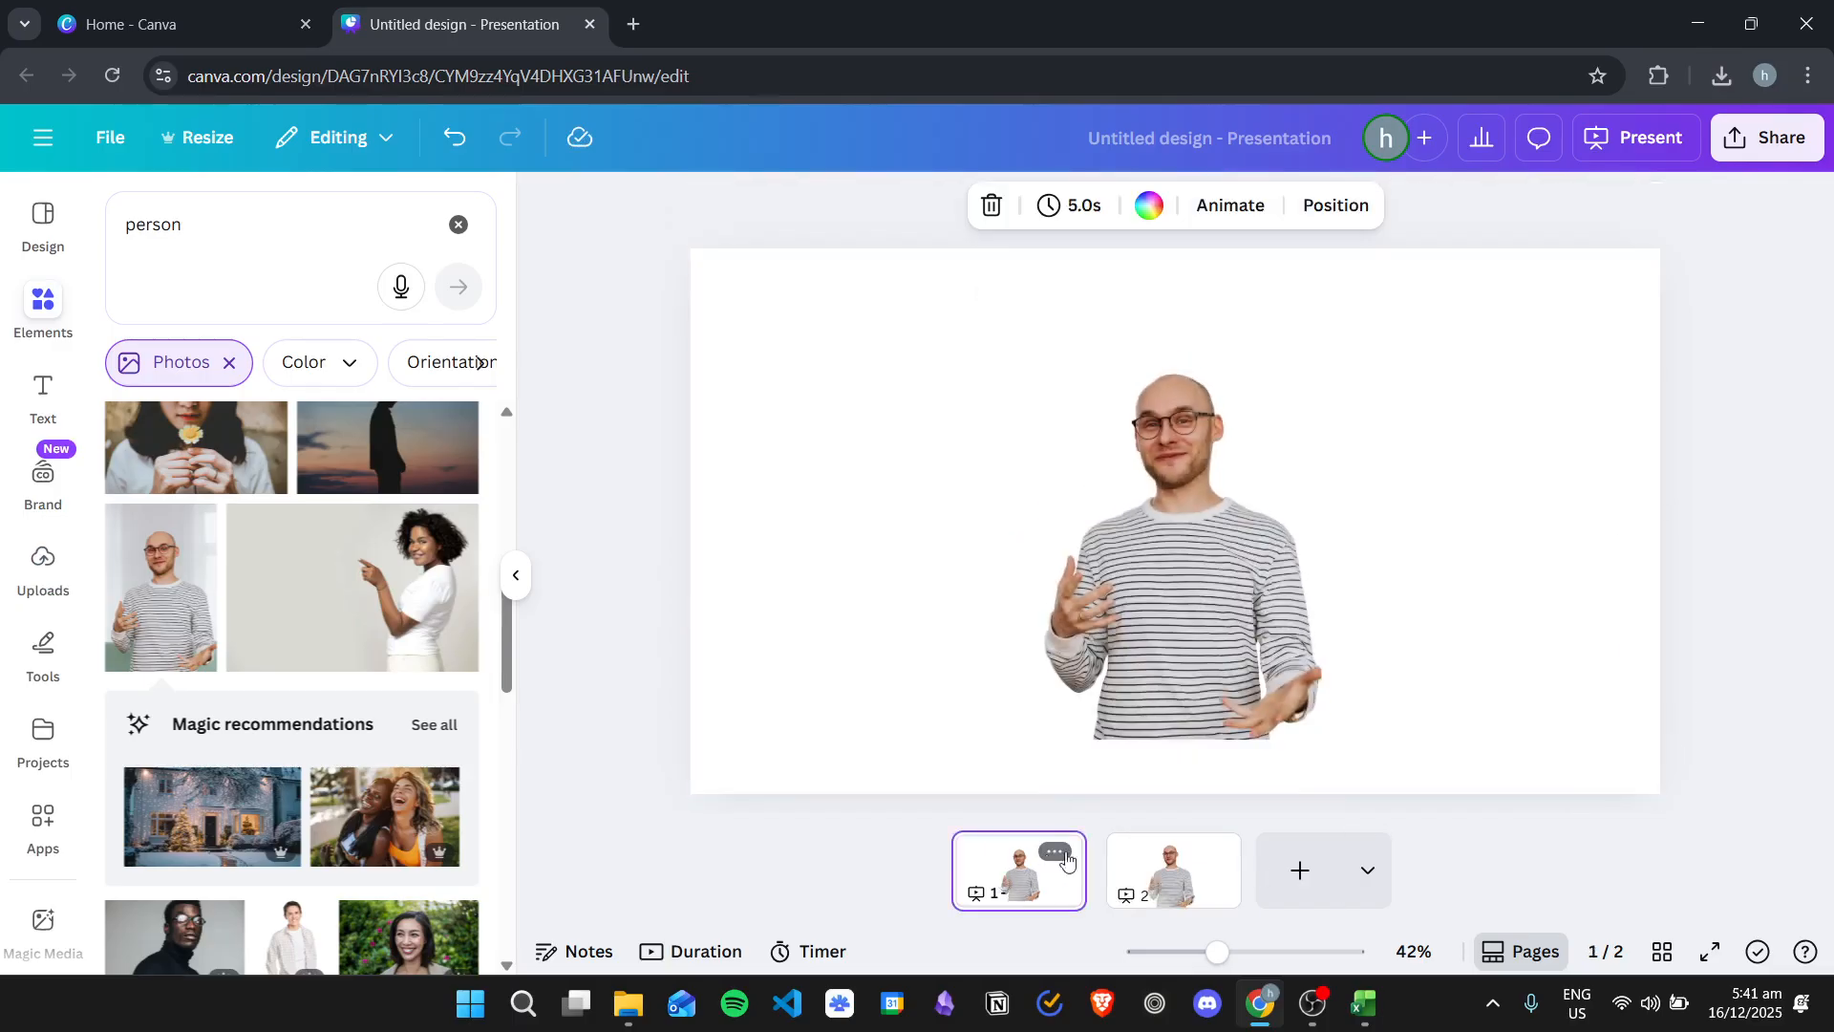
click(1132, 860)
click(1046, 864)
click(1151, 857)
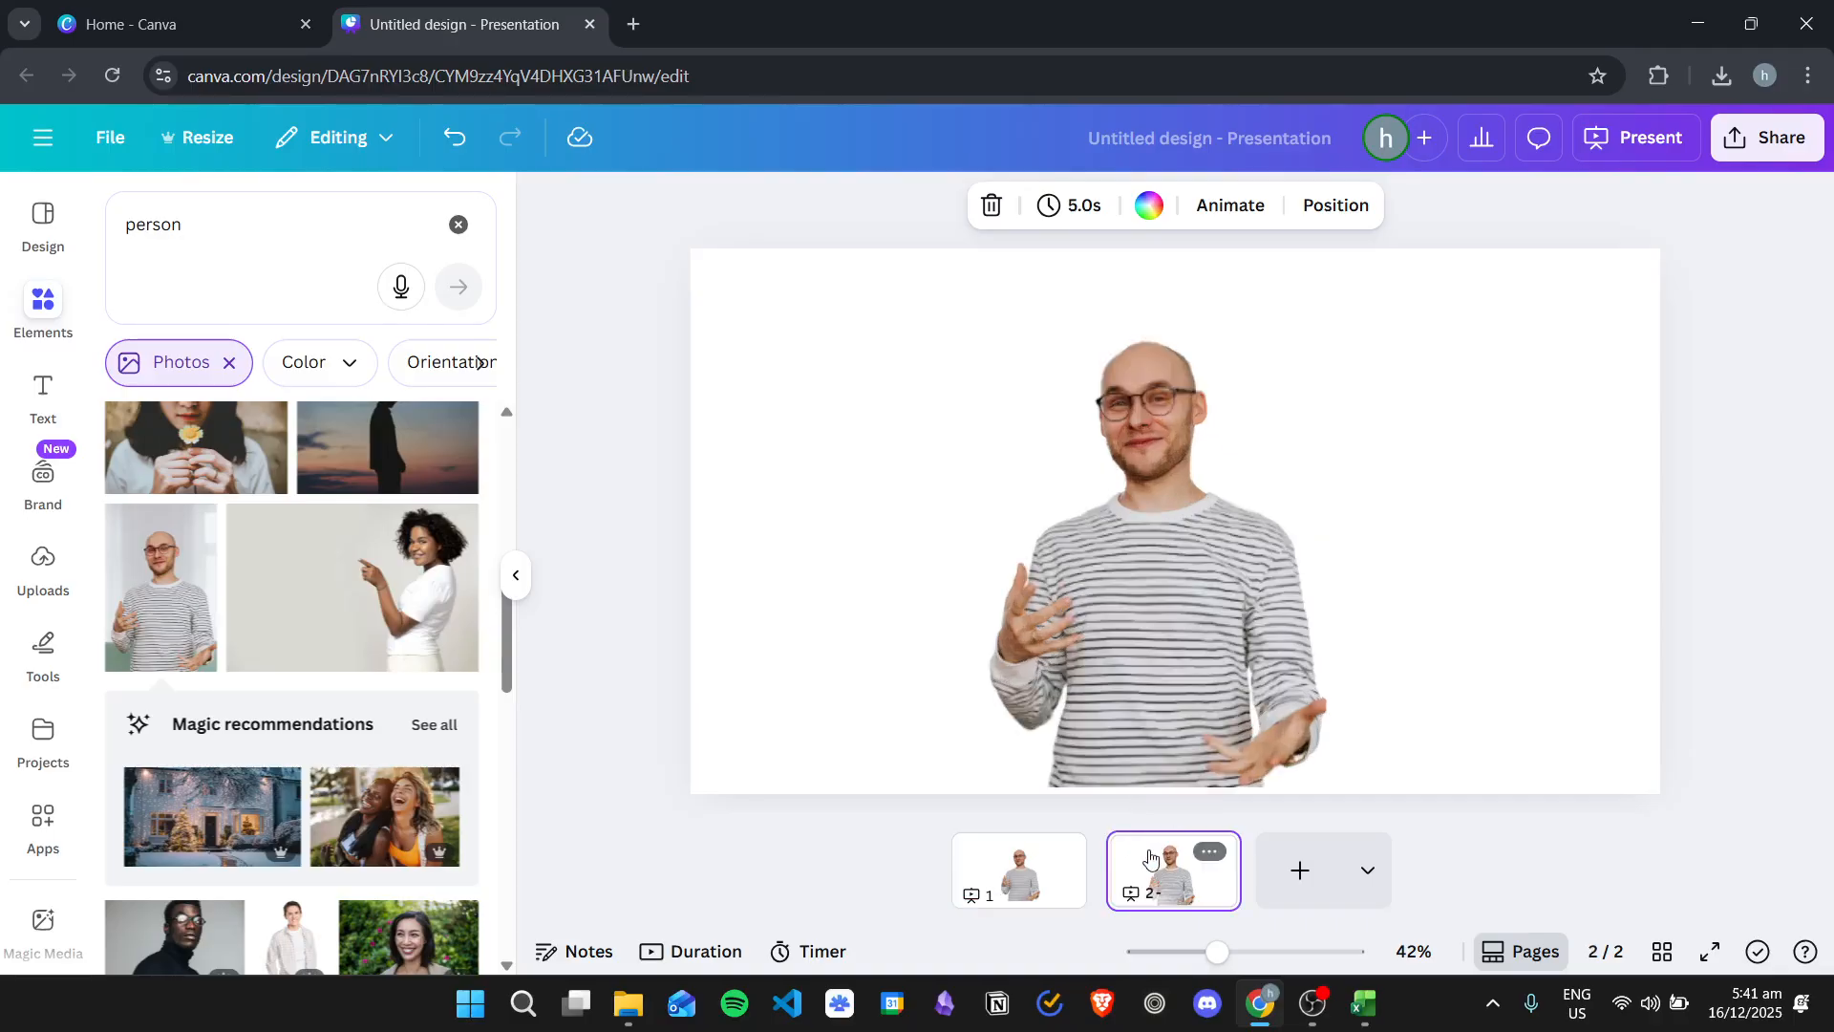
key(Delete)
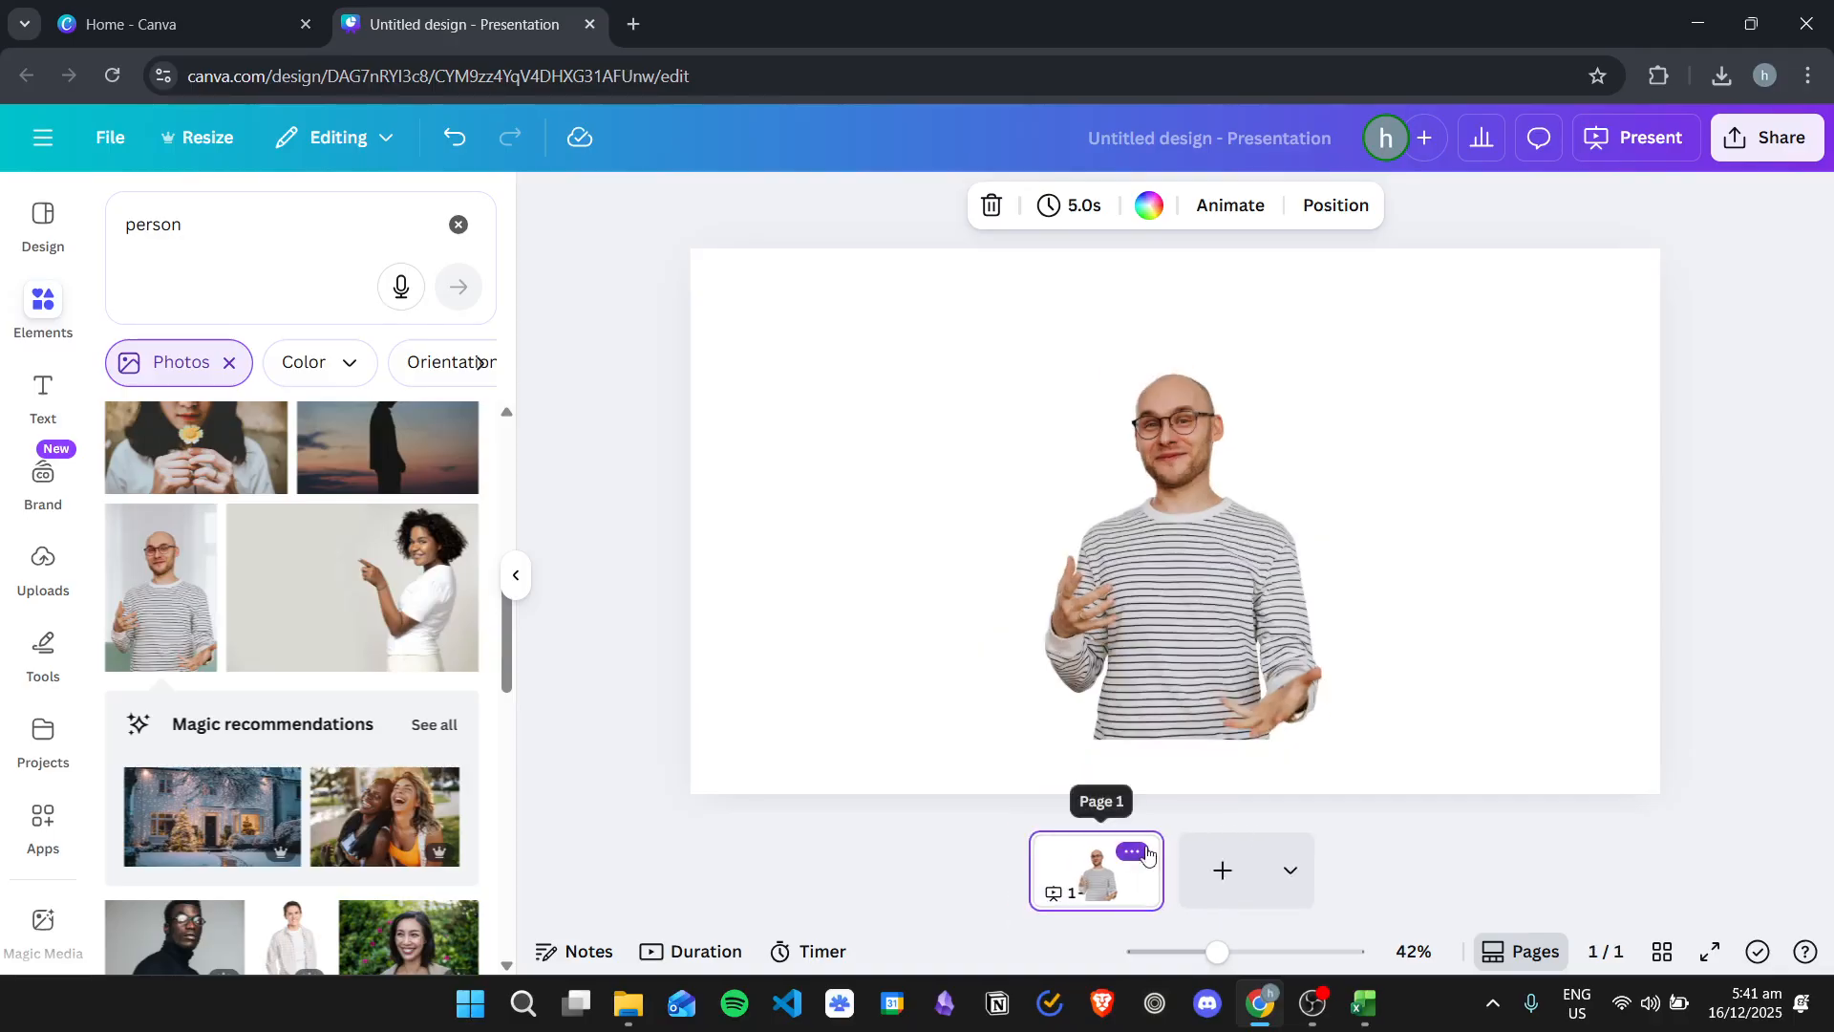
Enlarge the man's cutout on the remaining page to the full page height and centre it
click(1167, 593)
drag(1228, 512, 1186, 458)
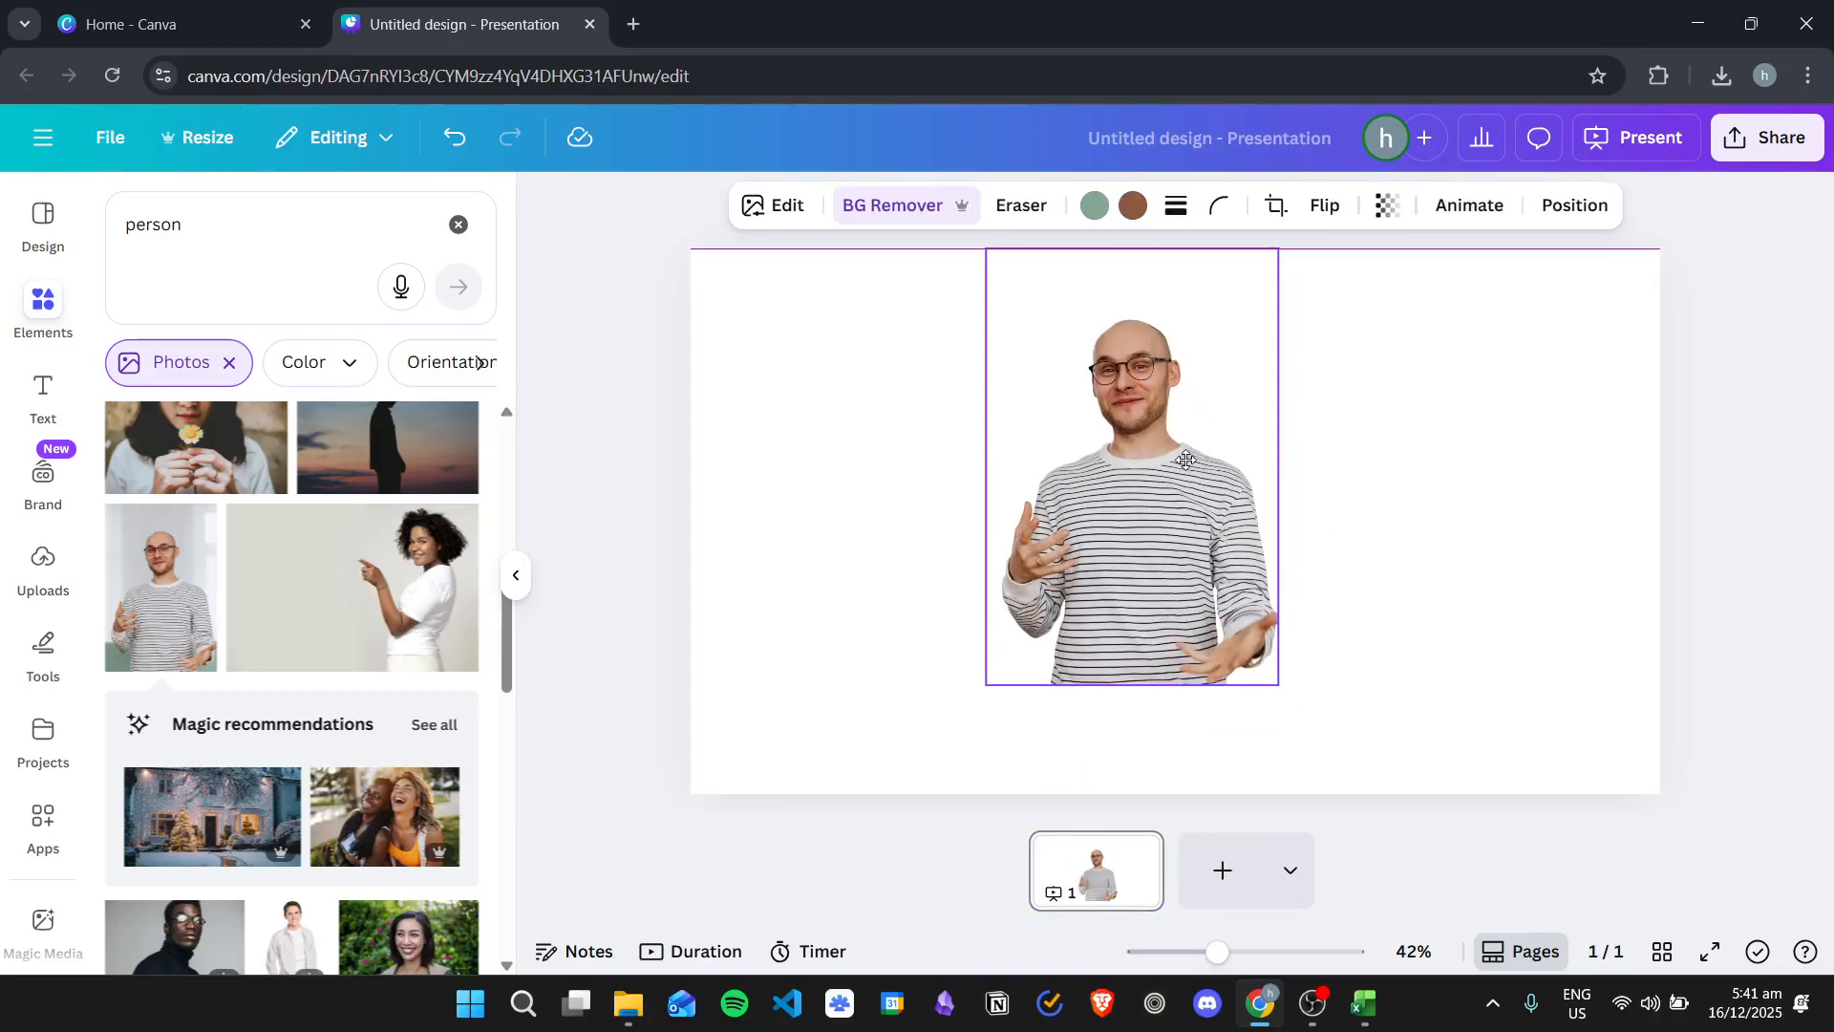
drag(1326, 731, 1372, 774)
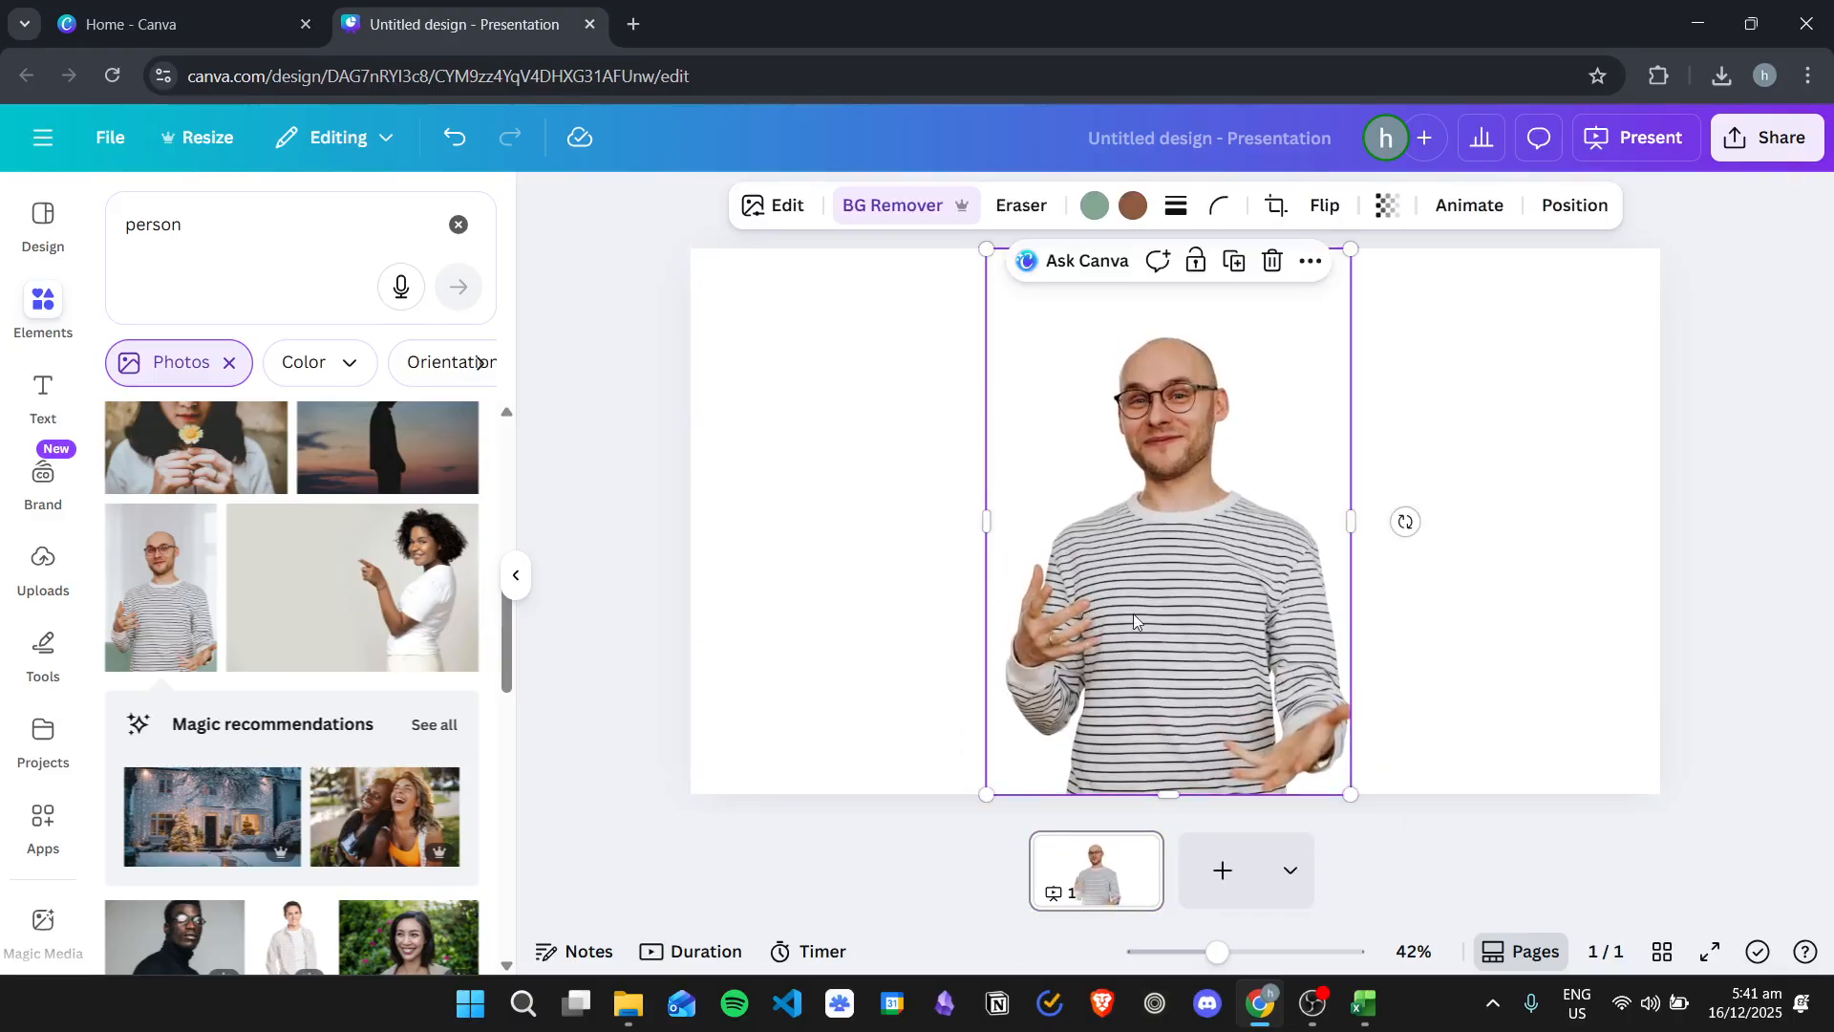
mouse_move(1133, 613)
mouse_down()
mouse_move(1161, 612)
mouse_move(1139, 607)
mouse_up()
click(1526, 503)
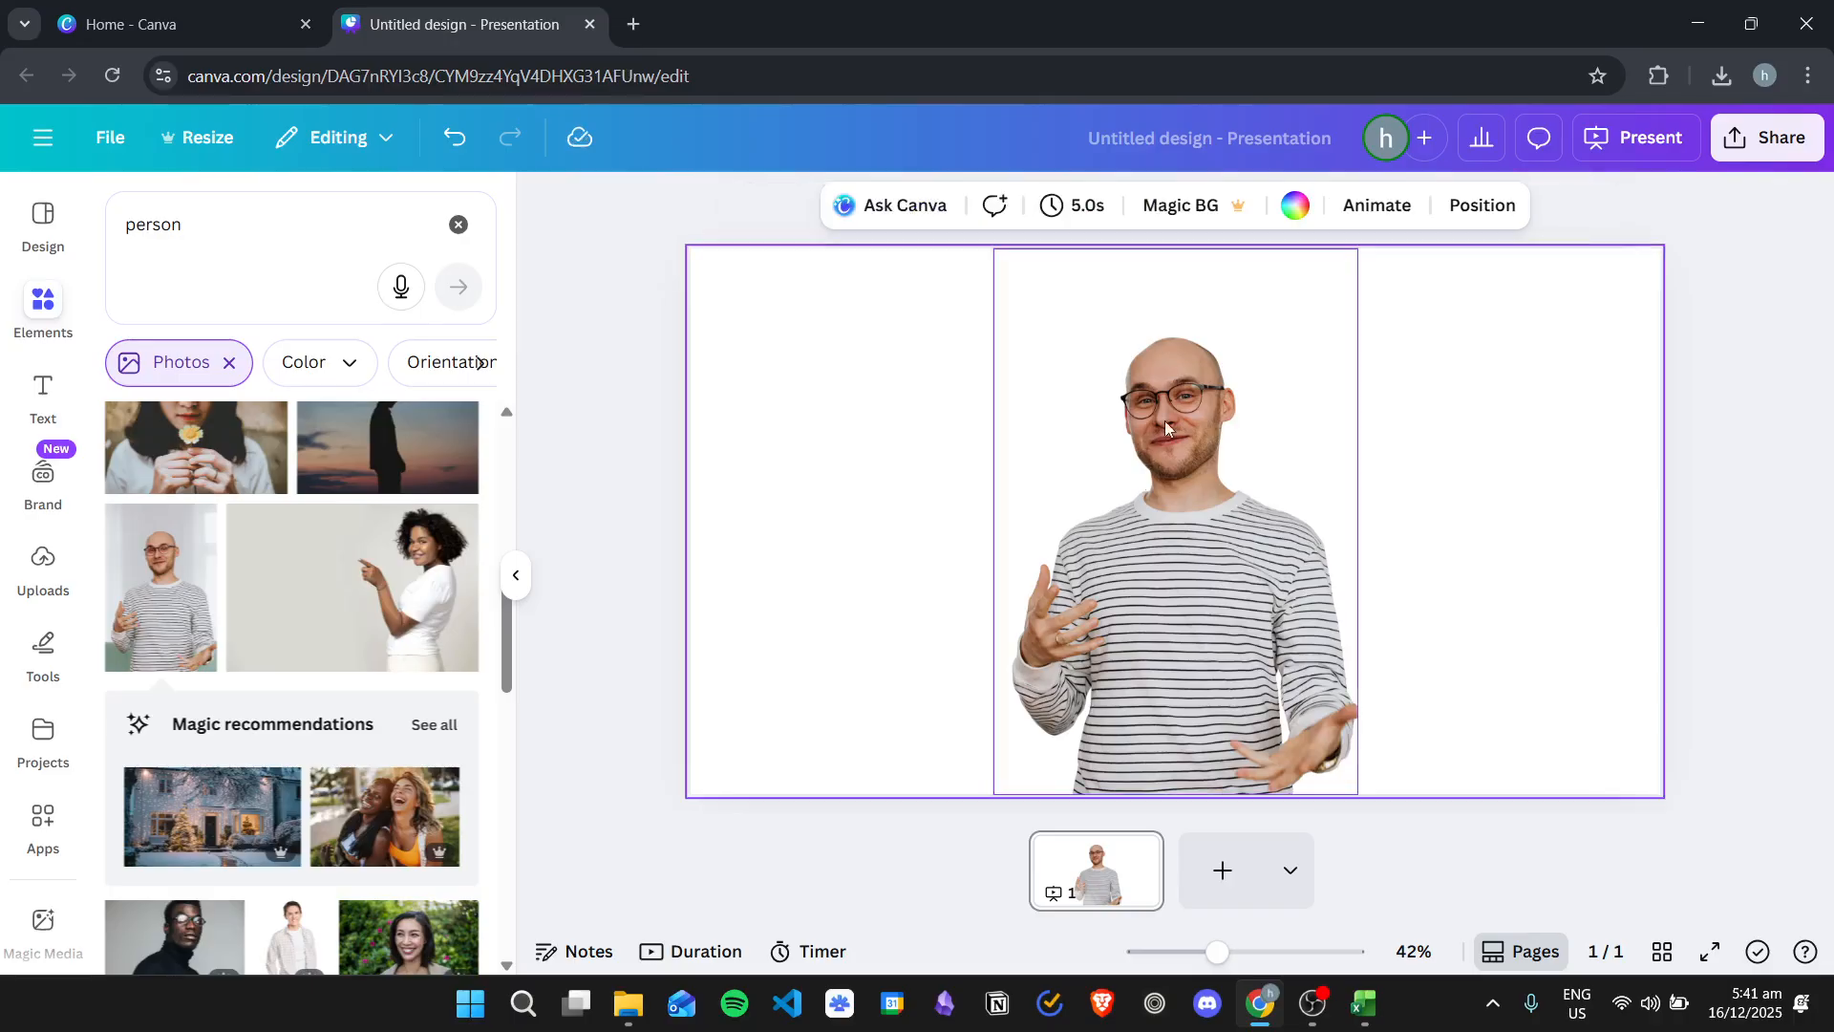
Set the page background to the light gray default solid color
click(1295, 205)
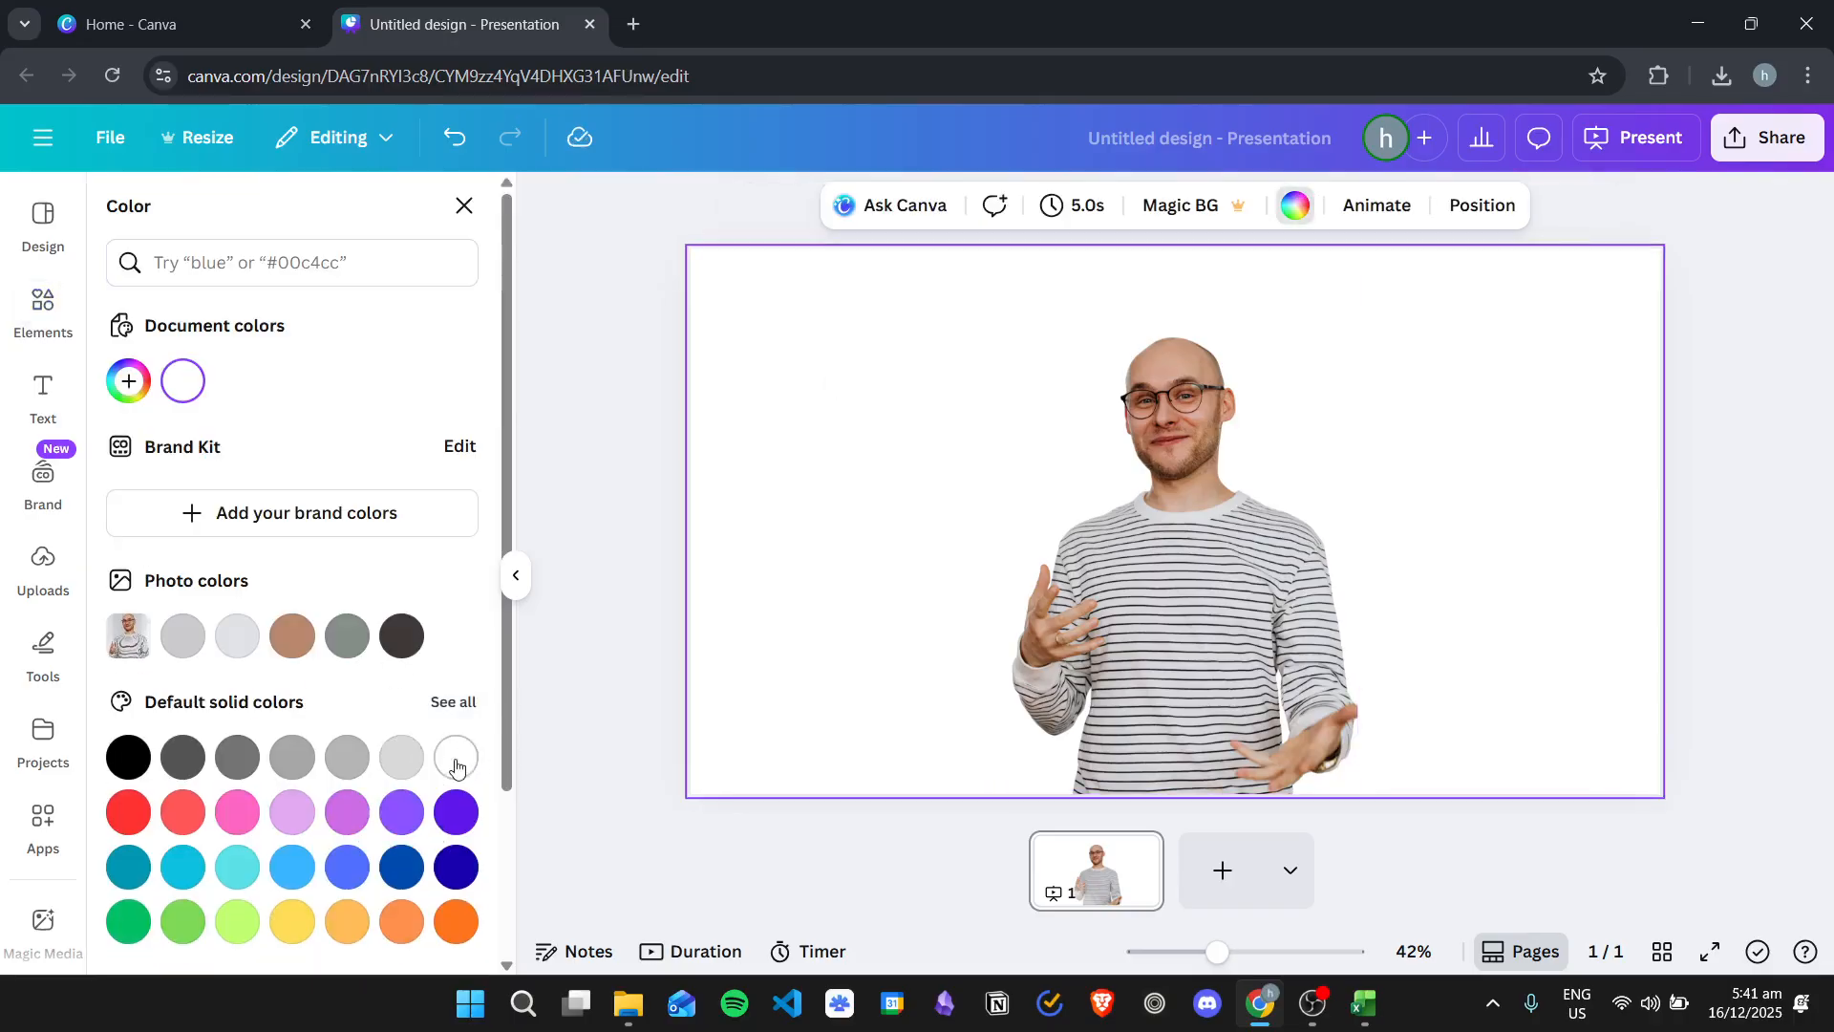
click(401, 757)
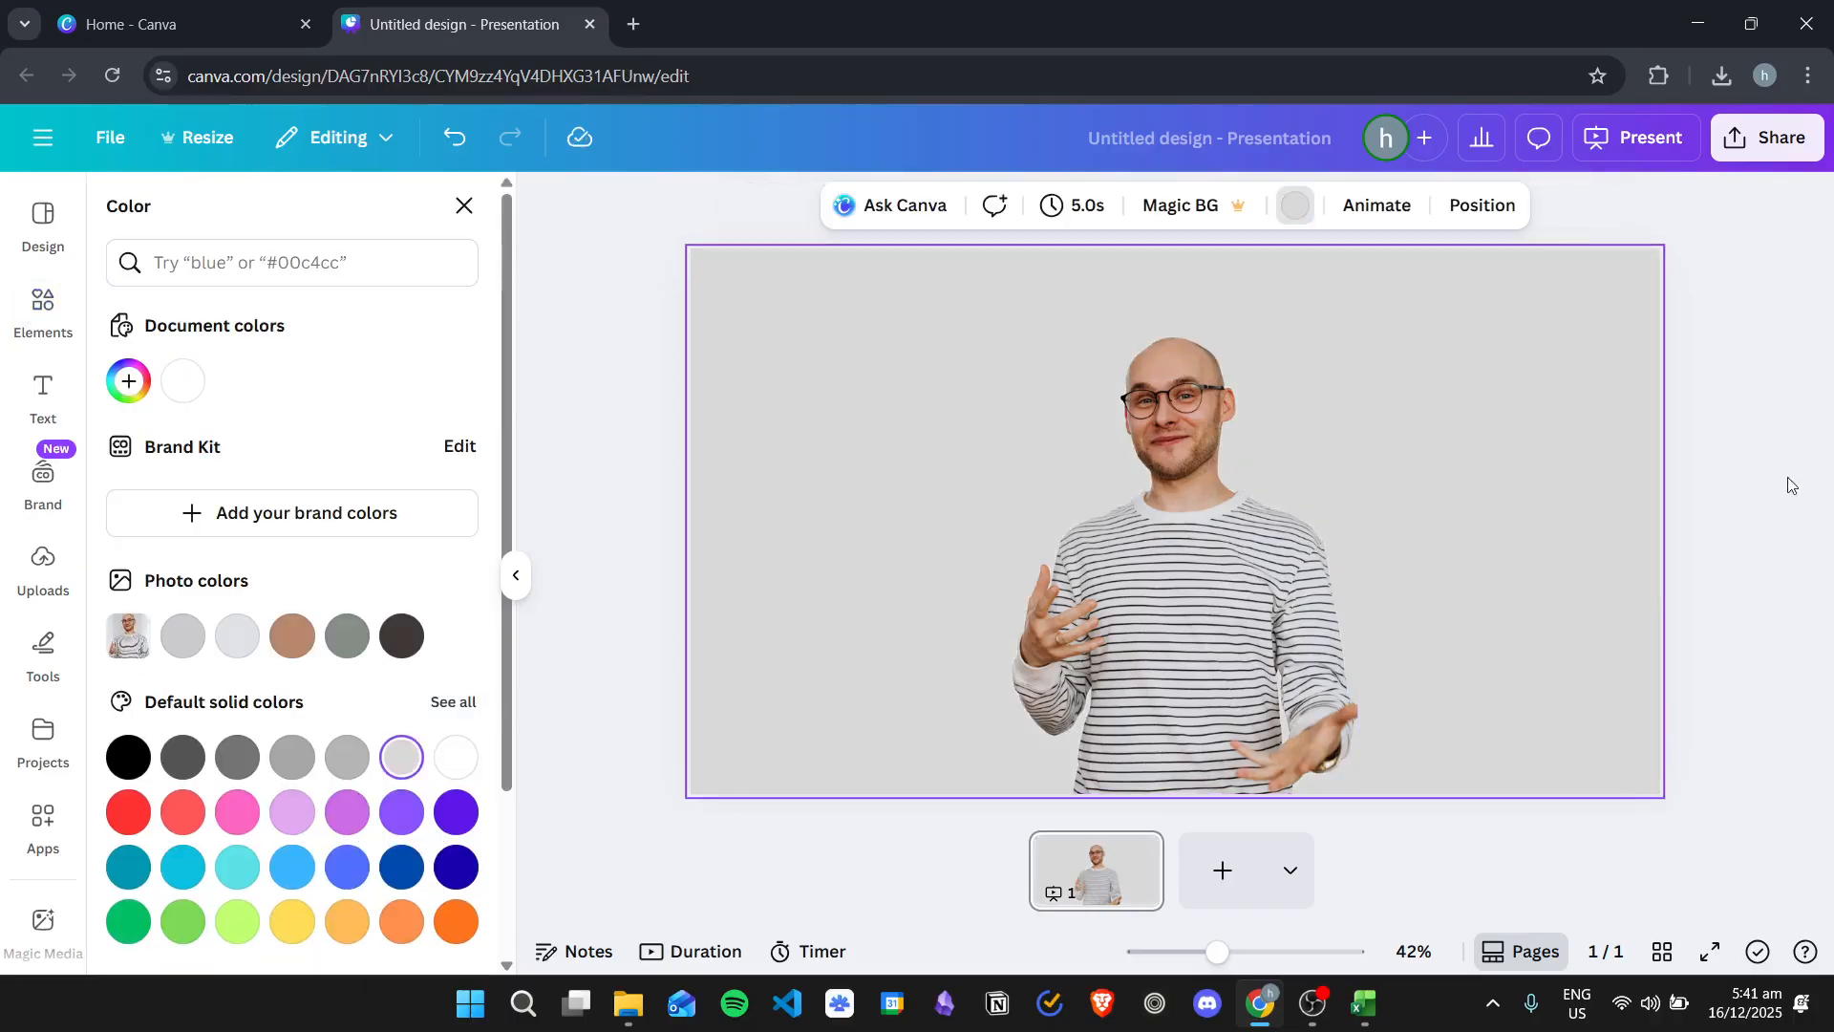
click(1756, 464)
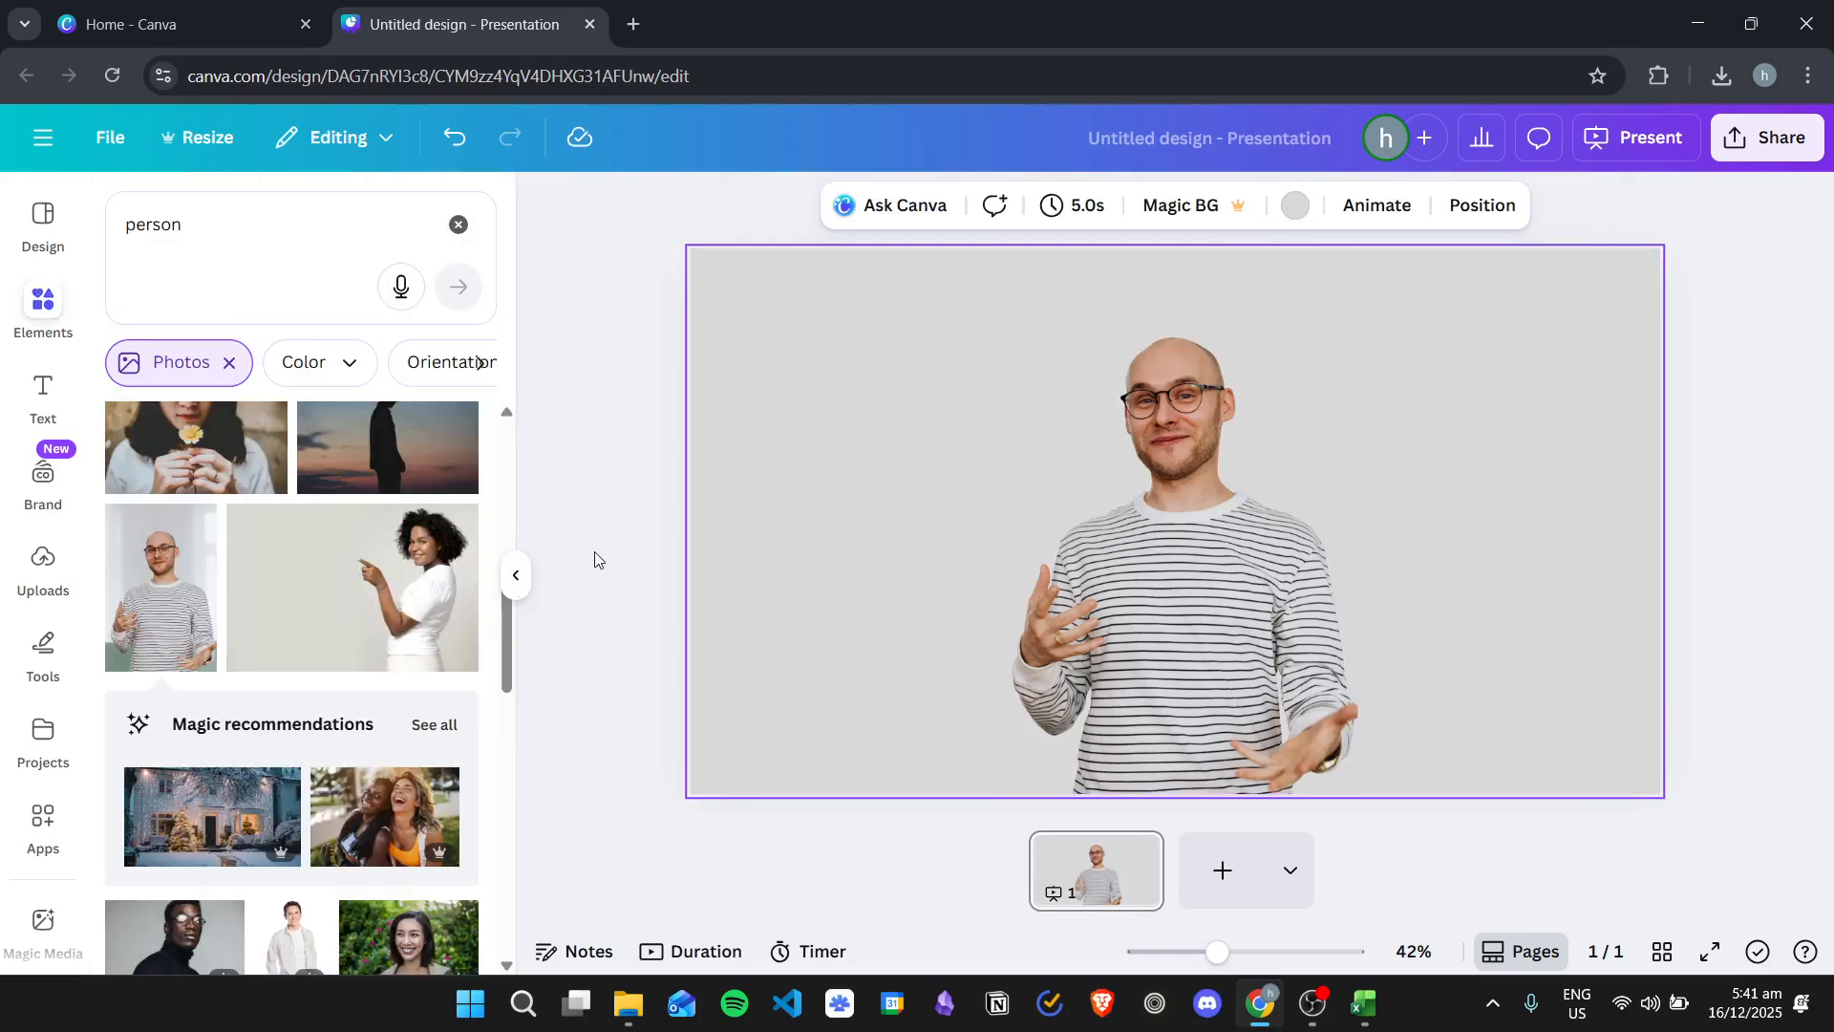
click(606, 572)
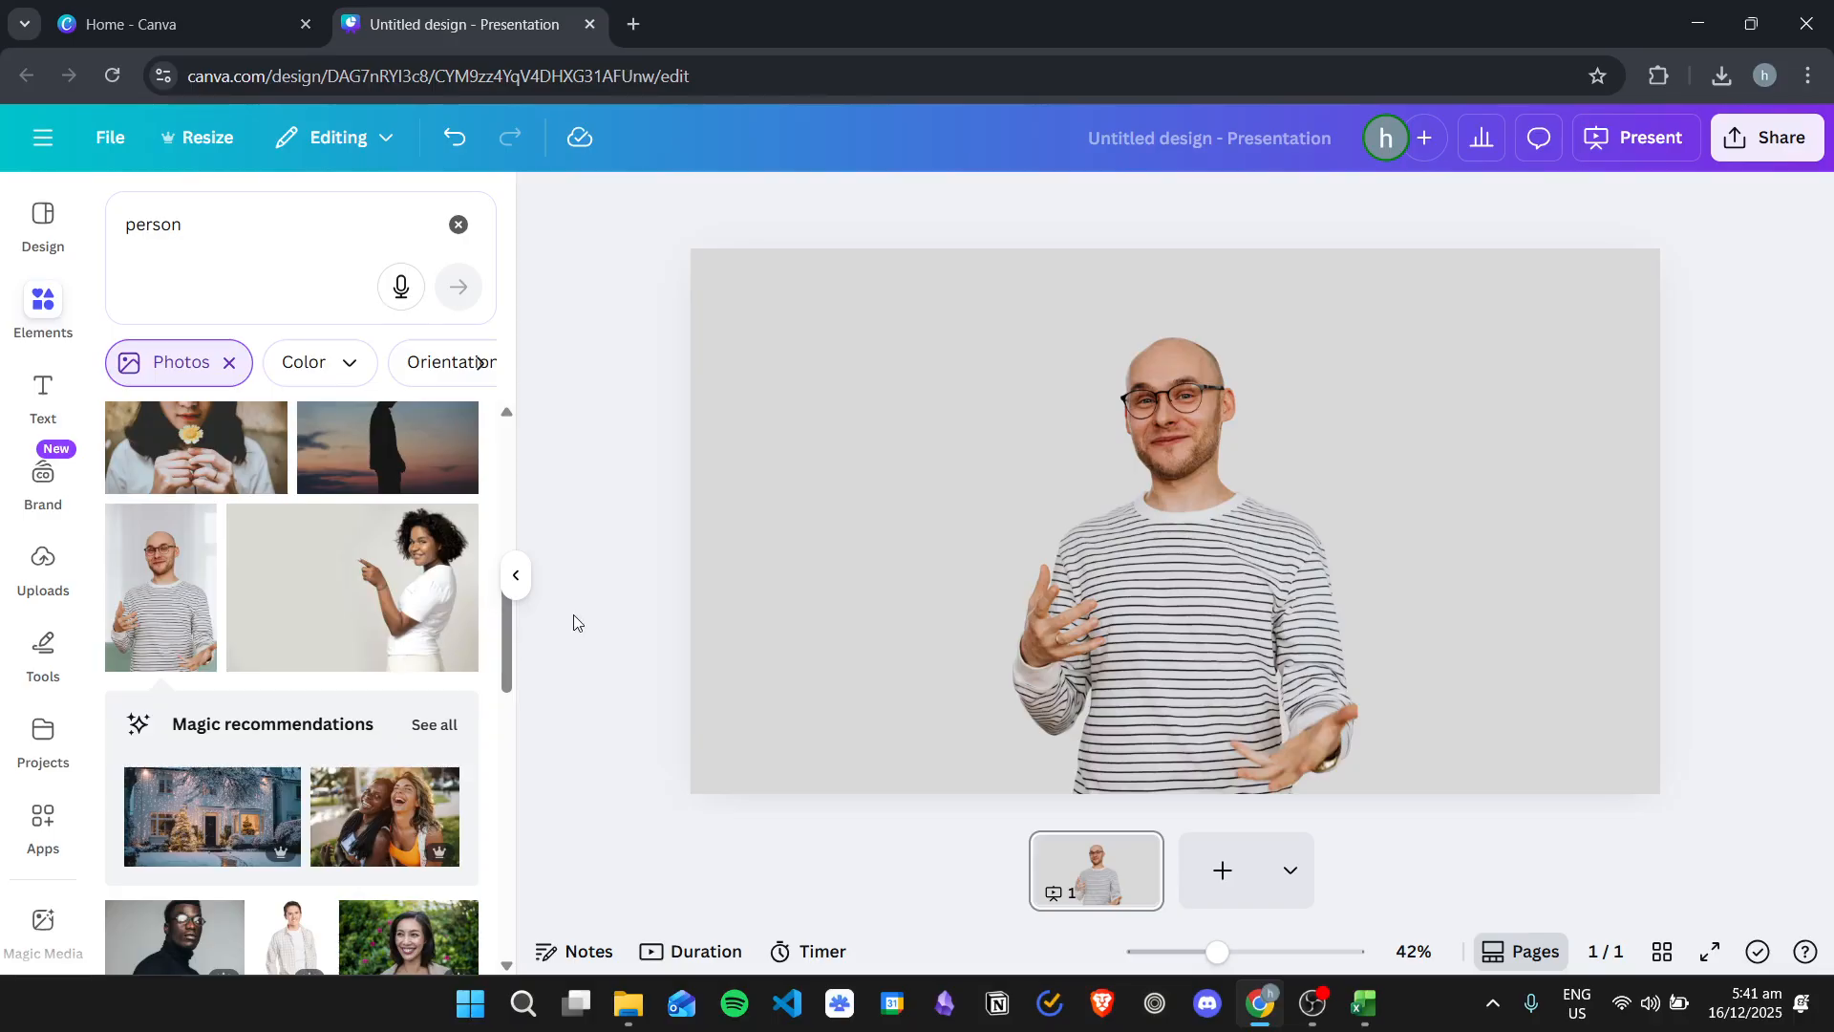
Apply a Glow shadow to the man's cutout and set its color to bright yellow #FFE601
click(1197, 486)
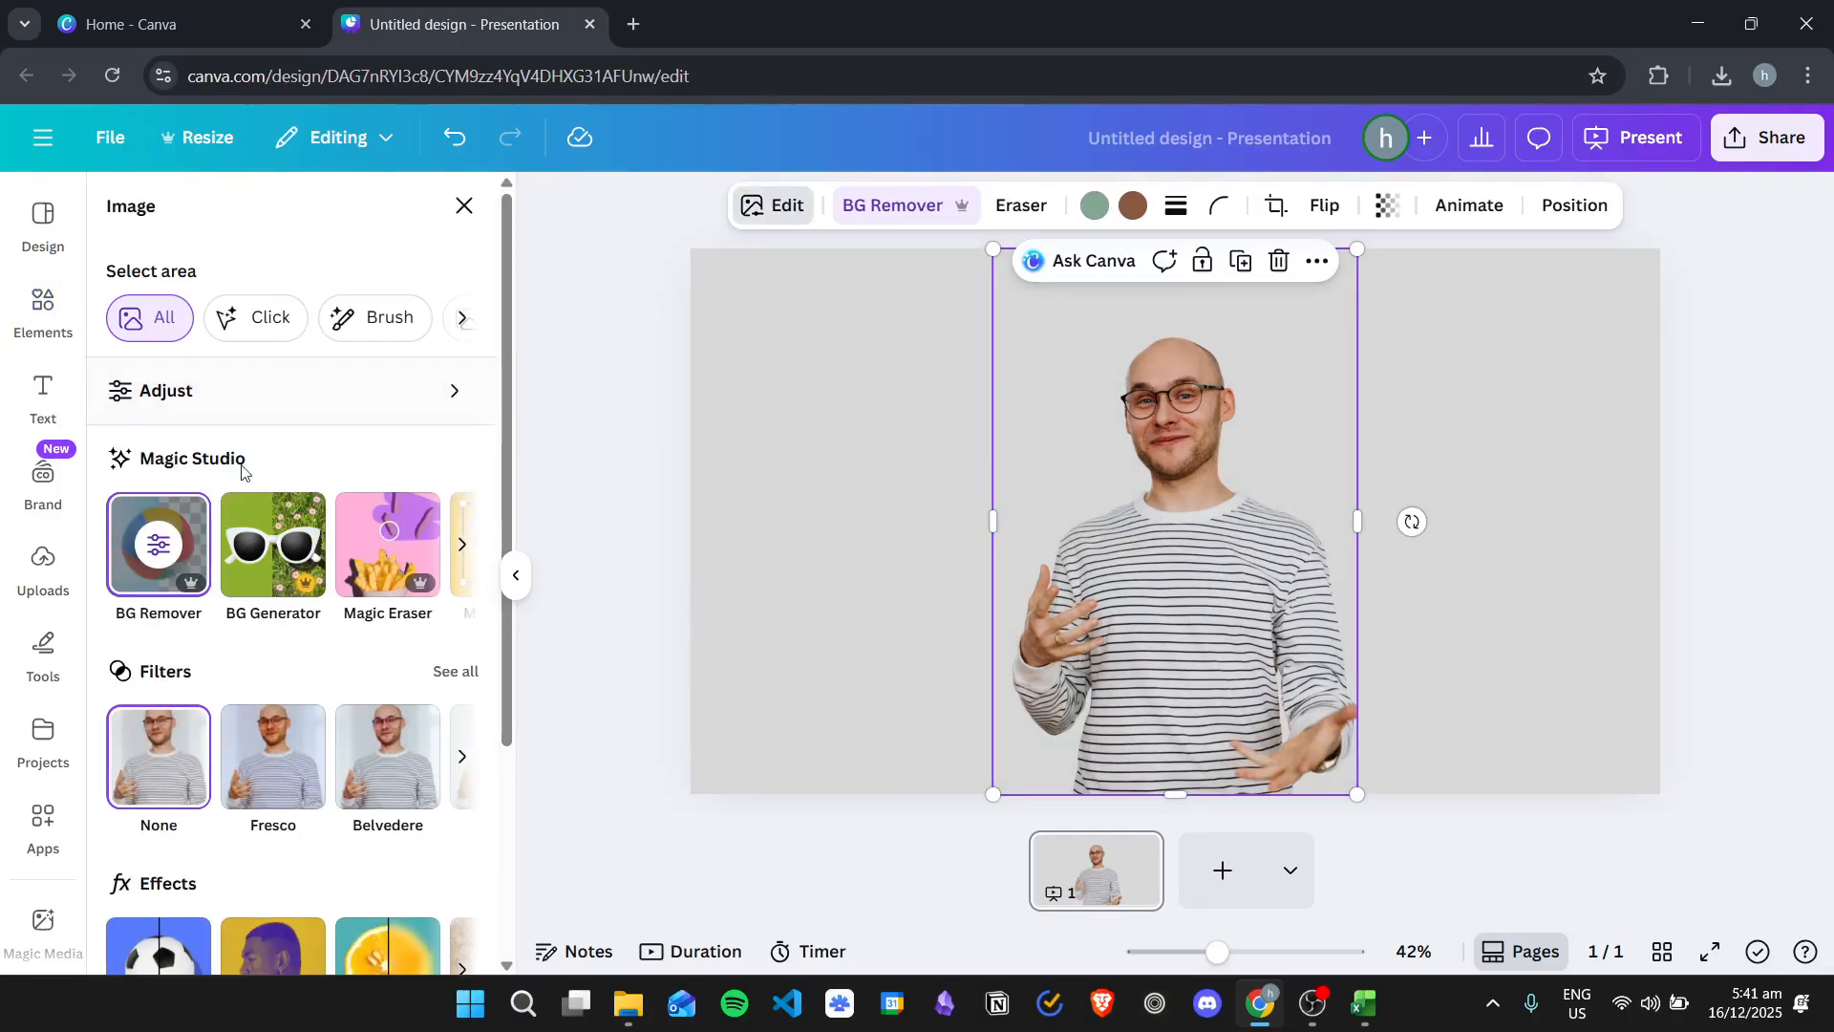
scroll(314, 463, down, 3)
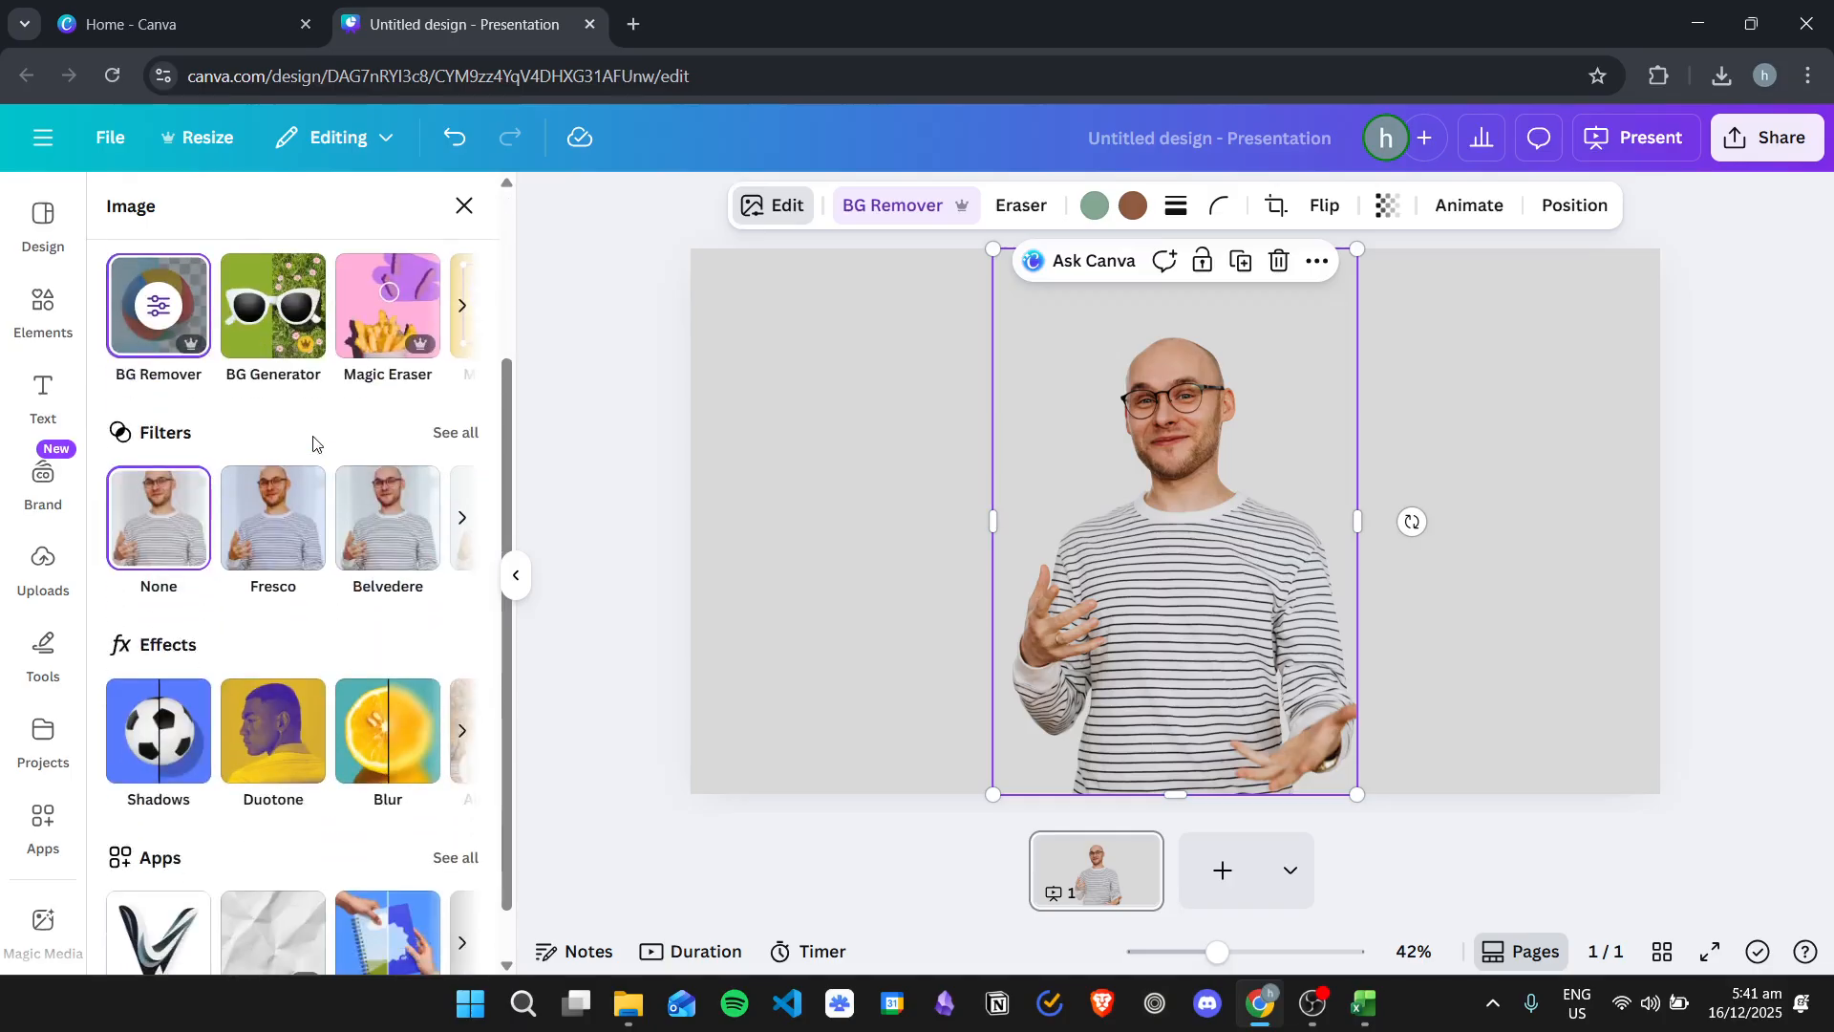
click(155, 750)
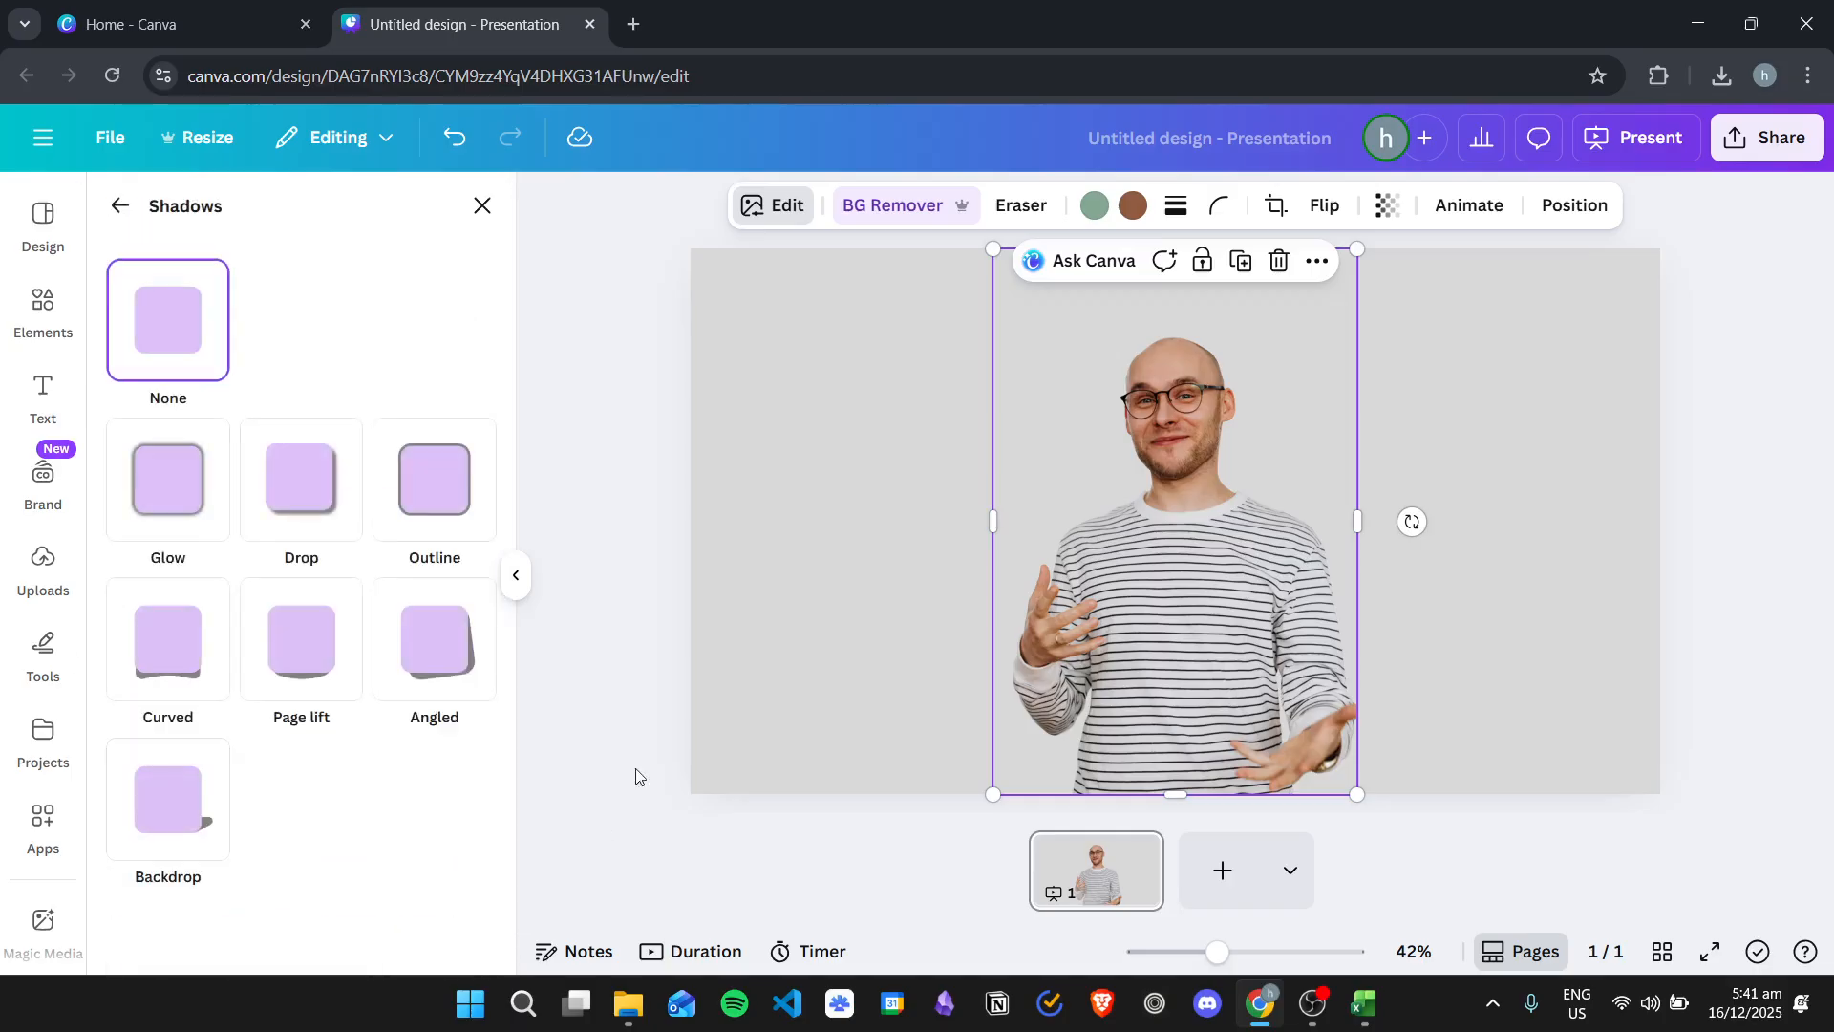
click(142, 513)
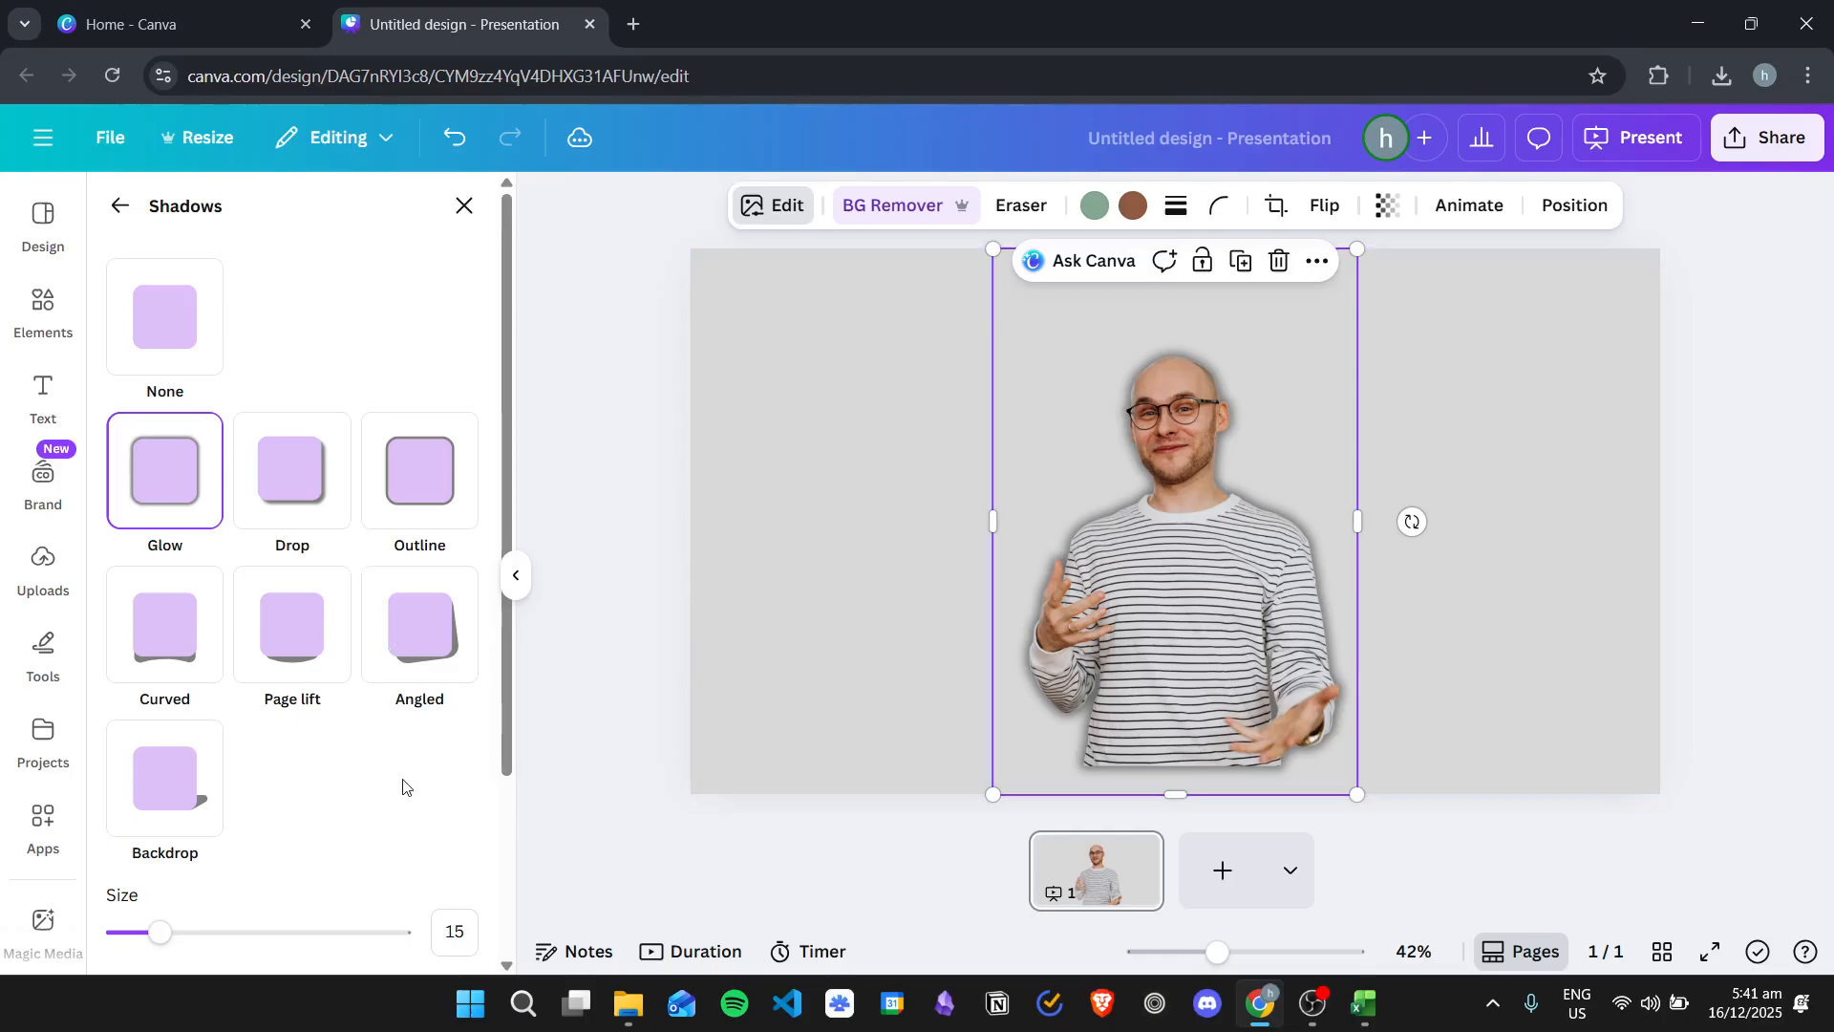
scroll(429, 553, down, 3)
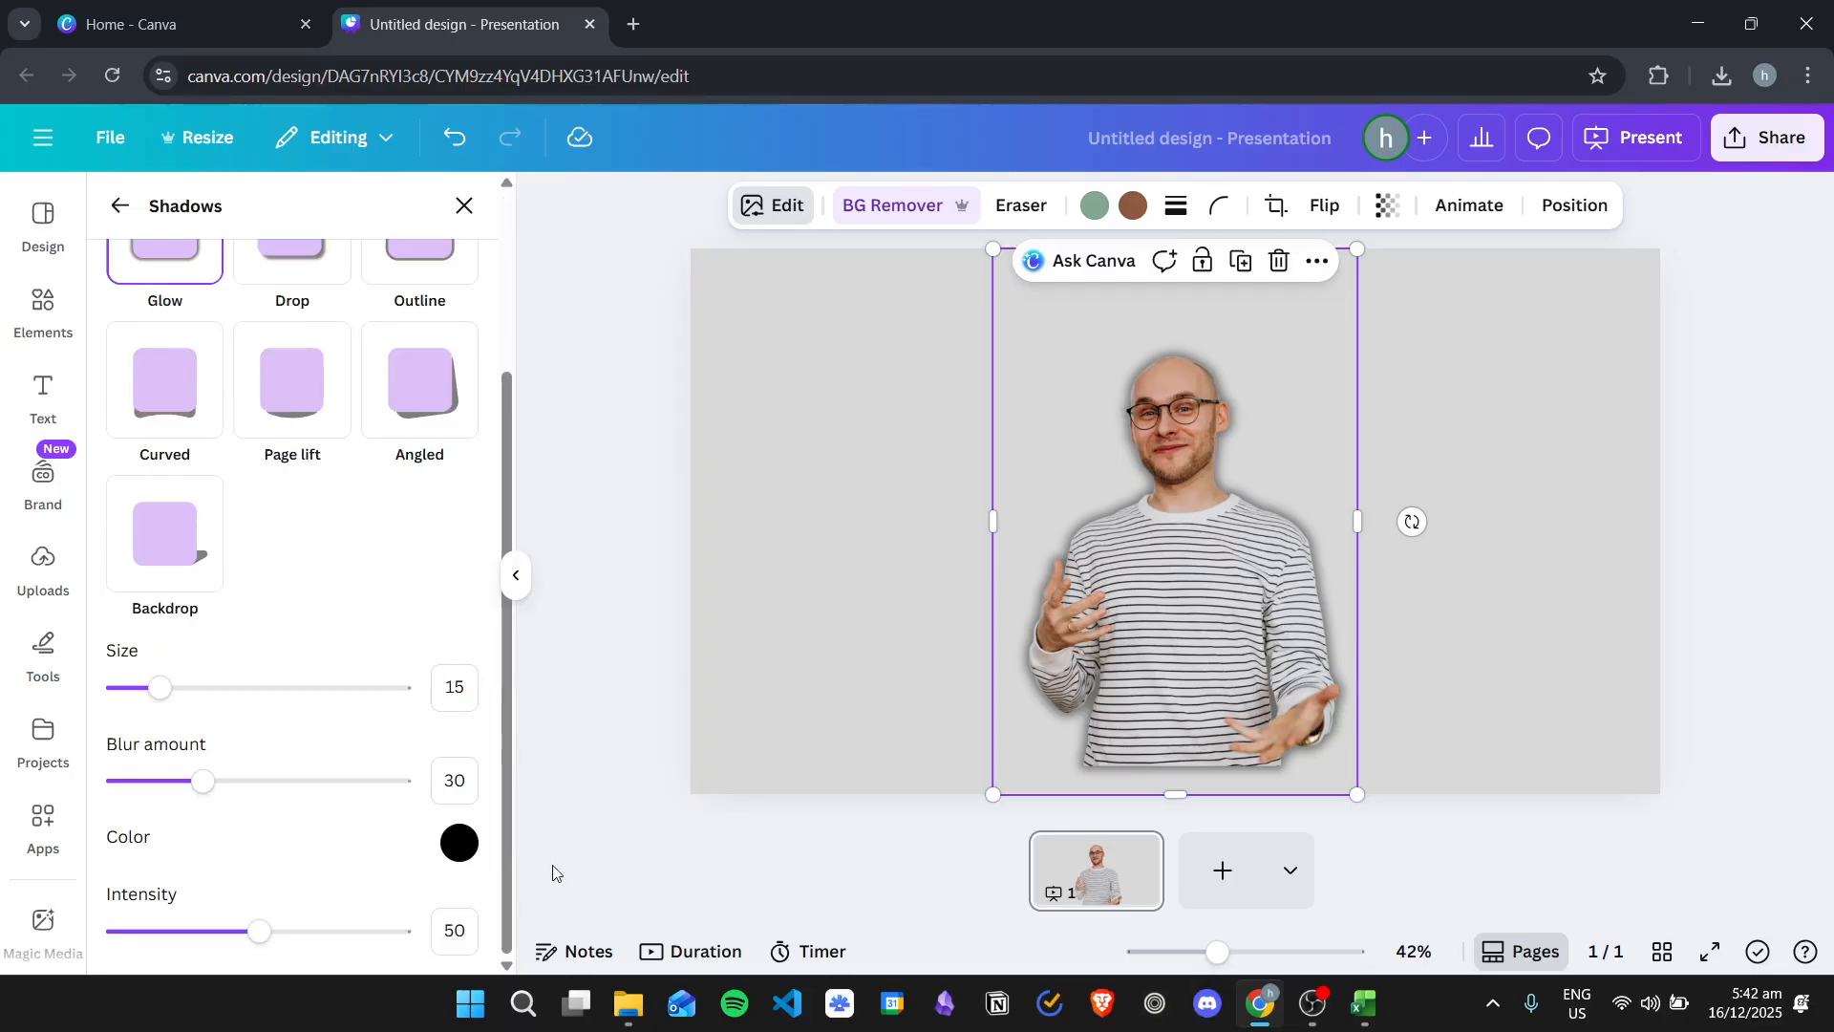
click(458, 844)
click(516, 723)
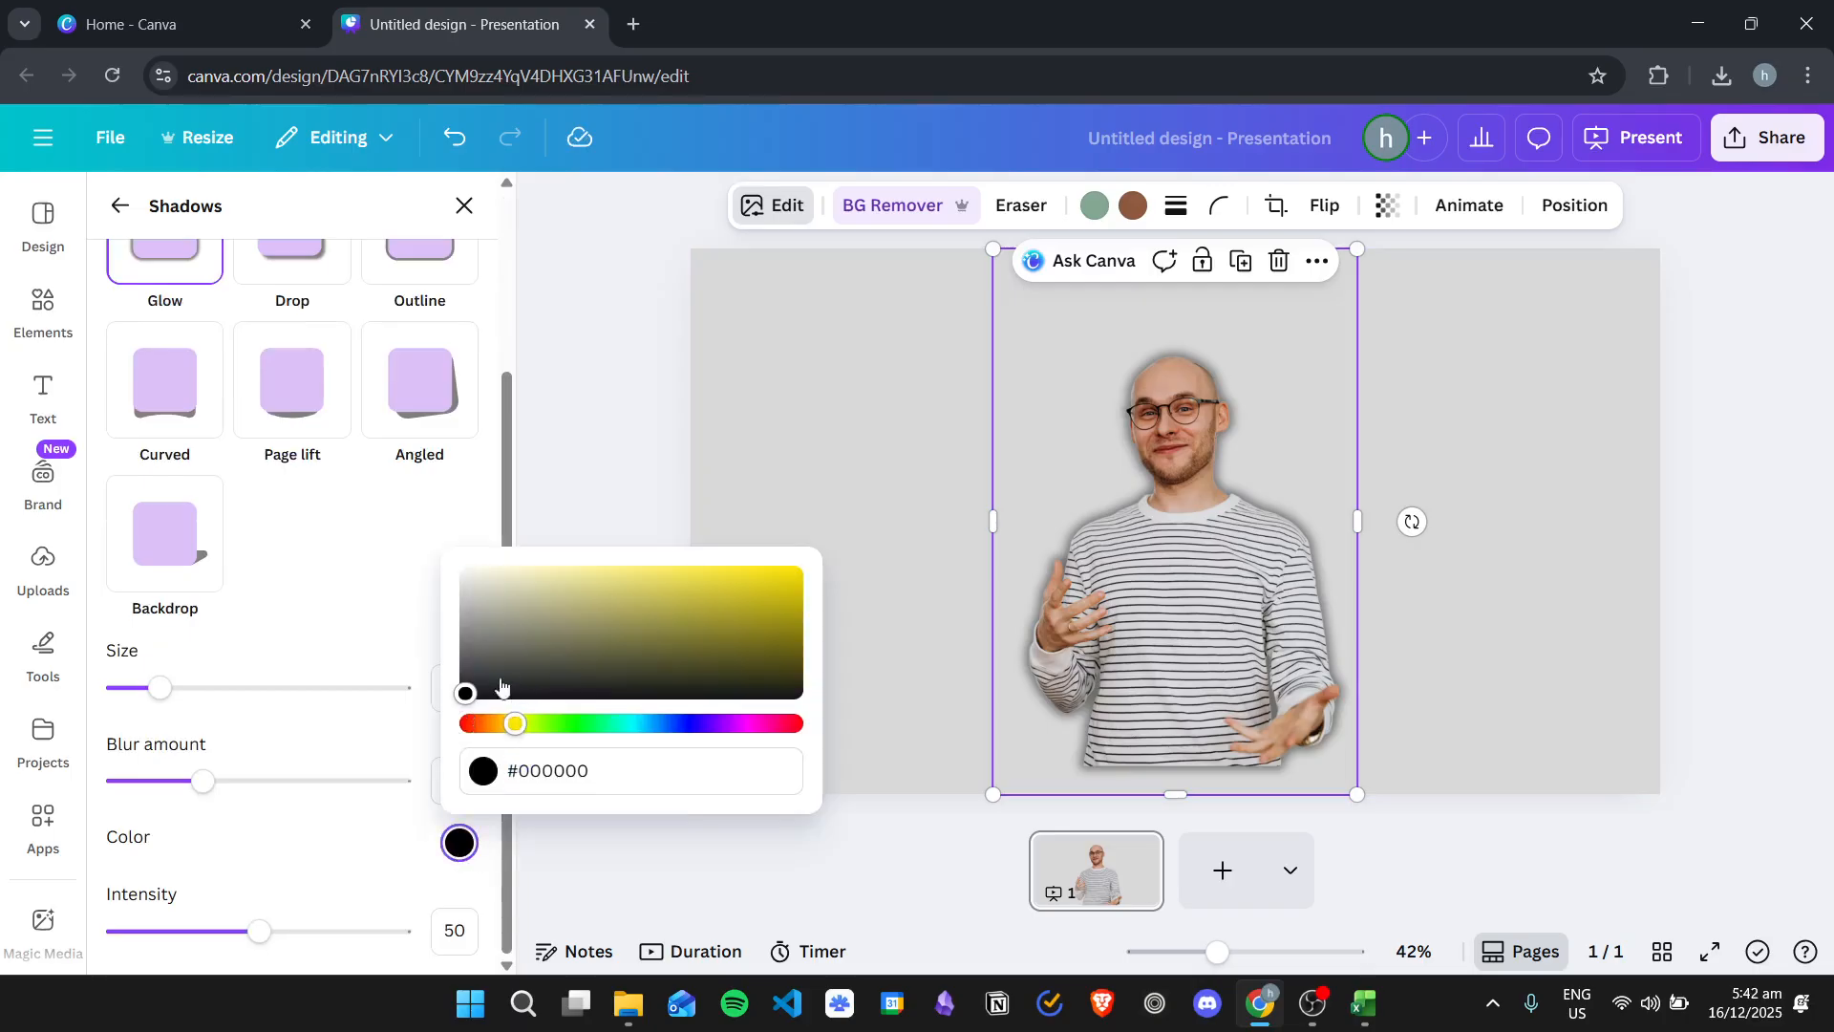
drag(466, 693, 757, 572)
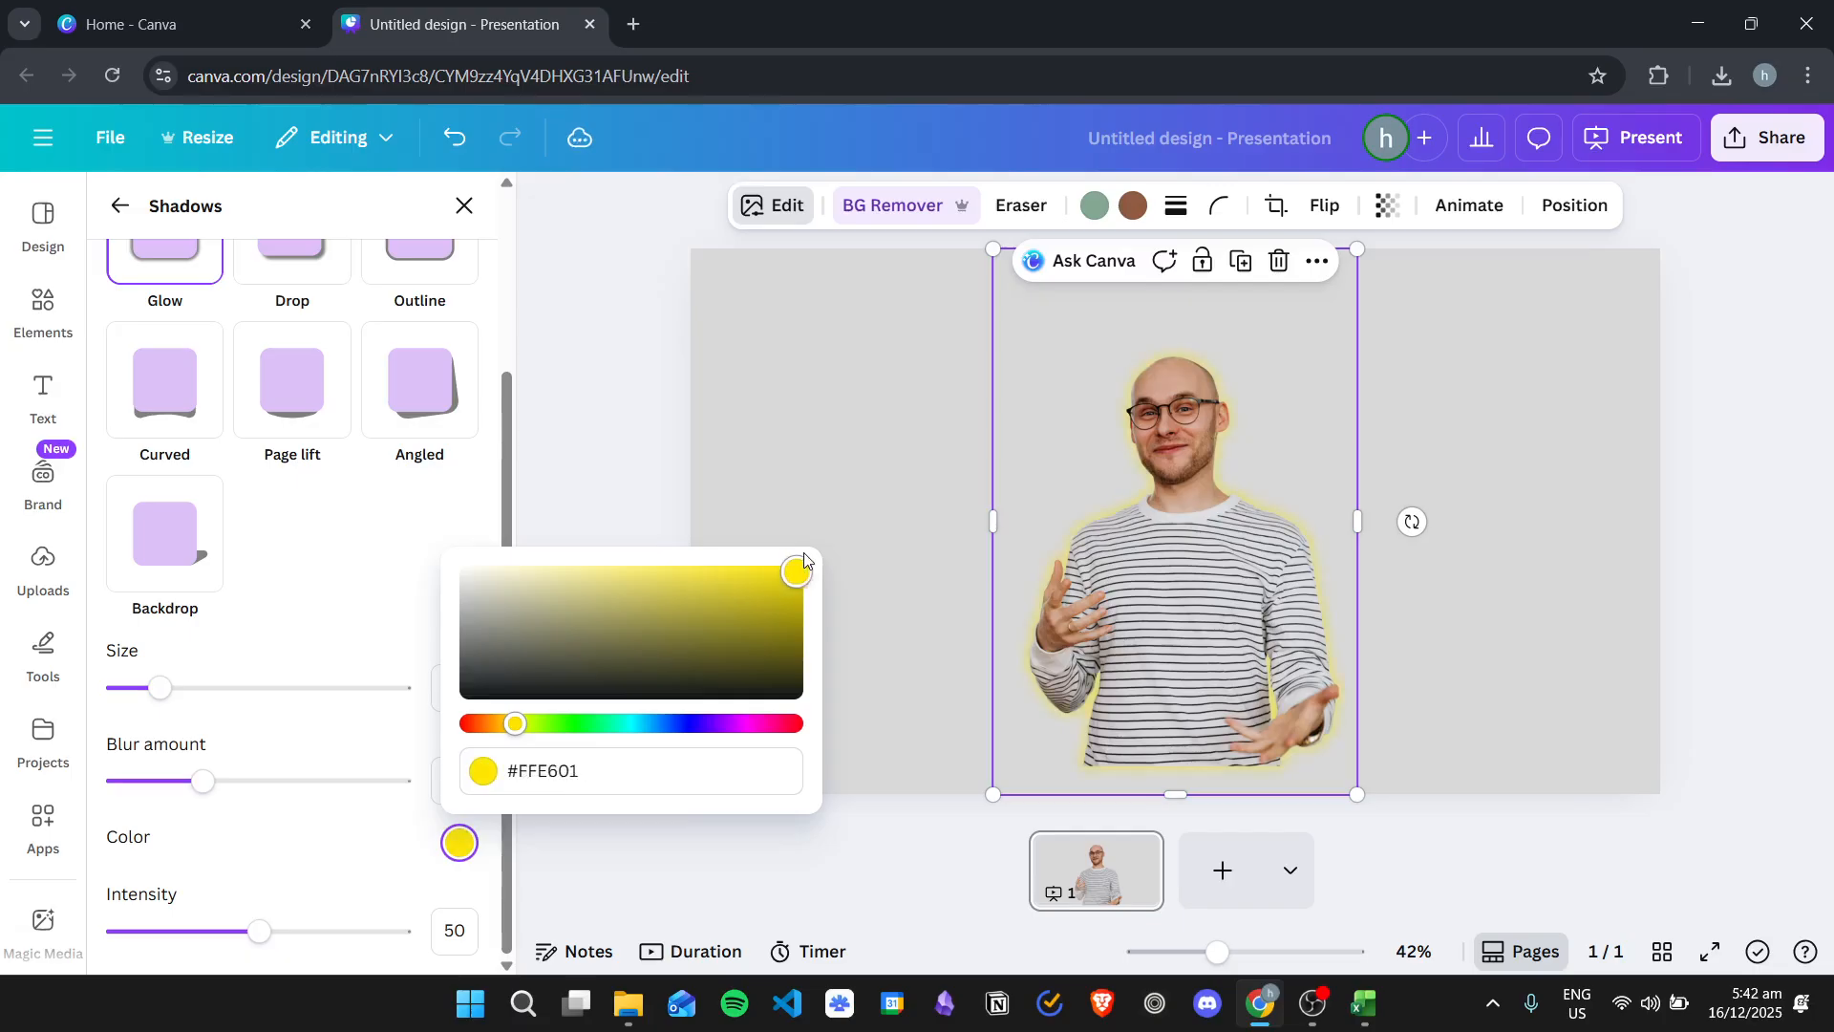
click(358, 623)
Set the glow's size to 90, its blur amount to 86 and its intensity to 39
drag(171, 705, 376, 667)
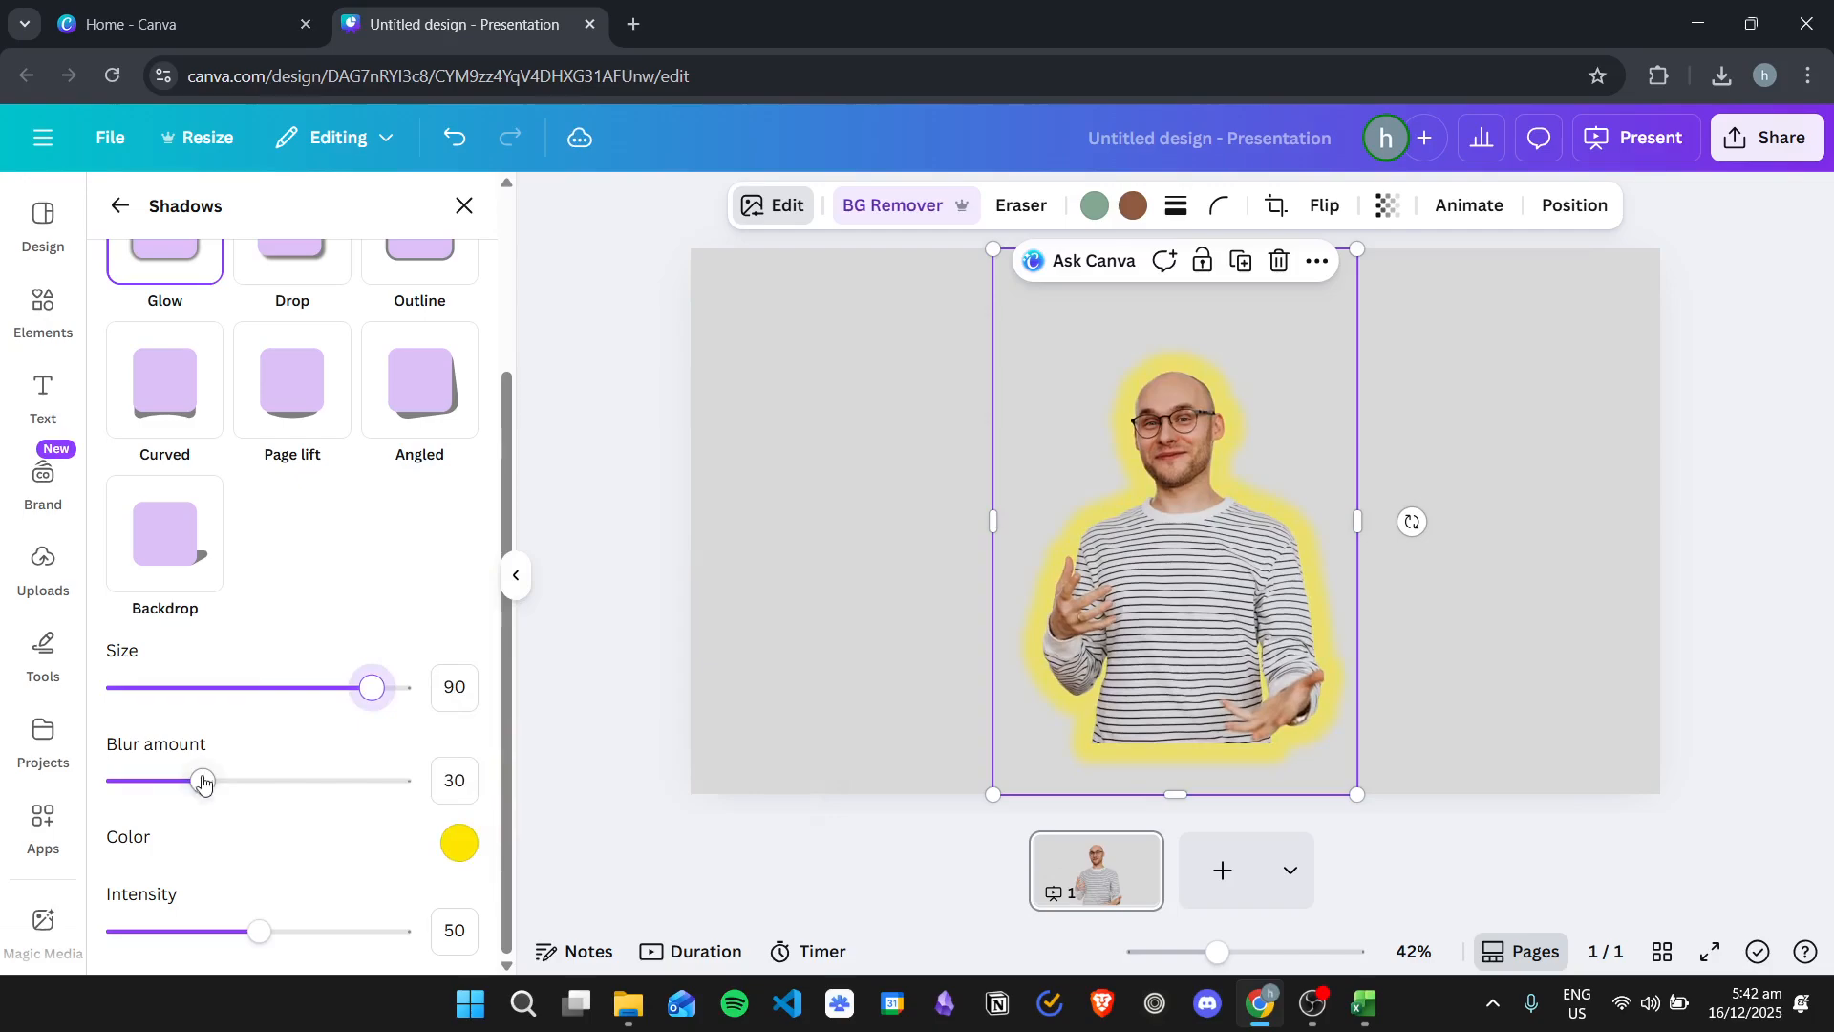
drag(202, 781, 318, 759)
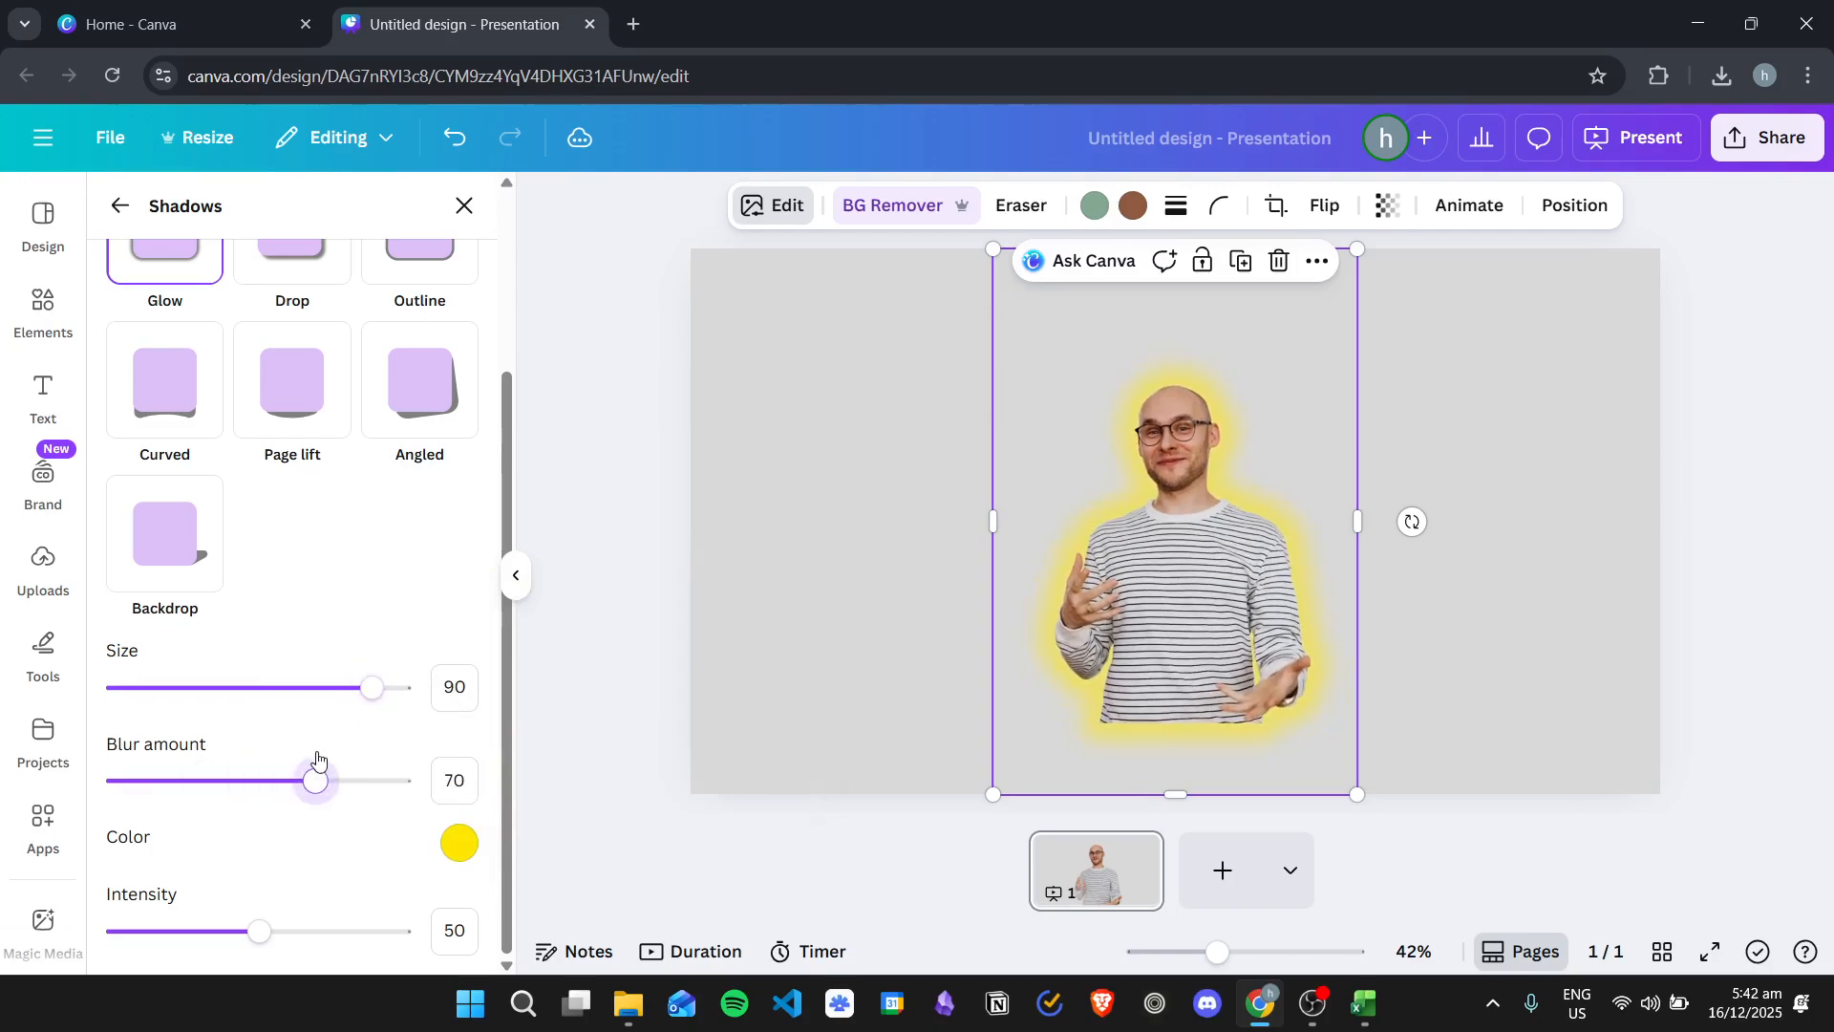
click(384, 917)
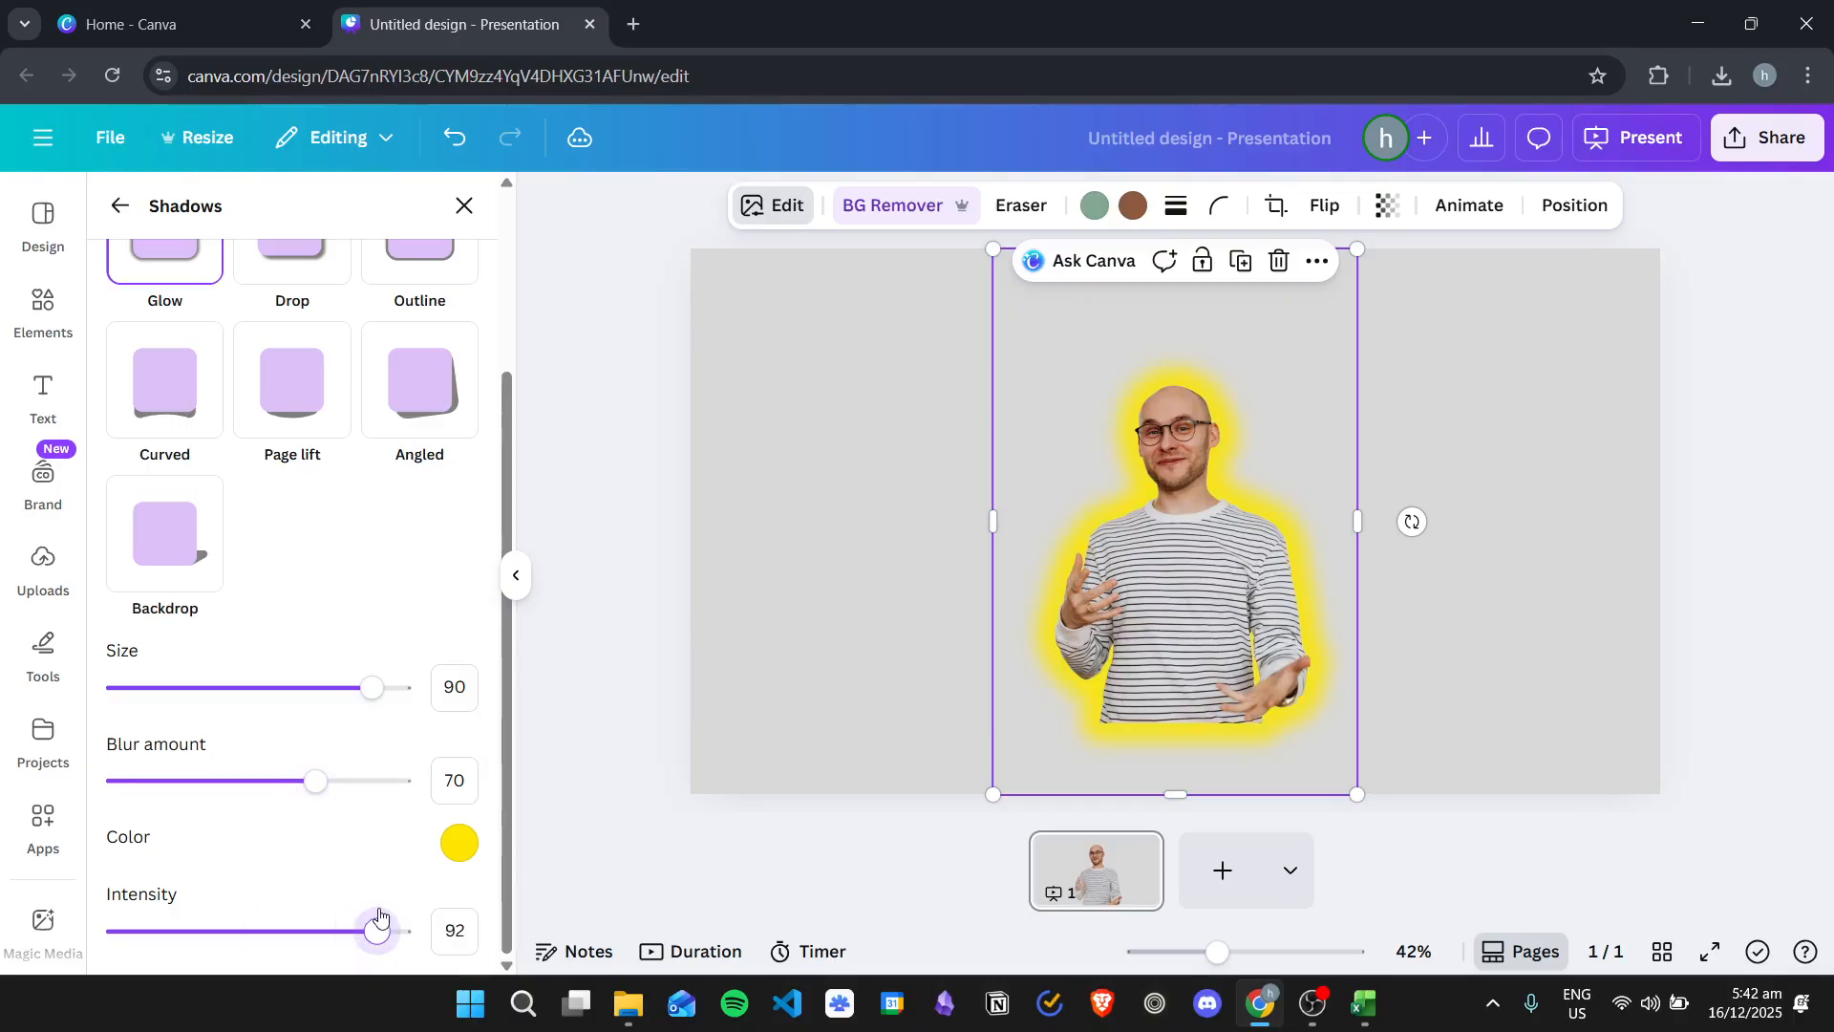
click(234, 933)
drag(331, 785, 361, 780)
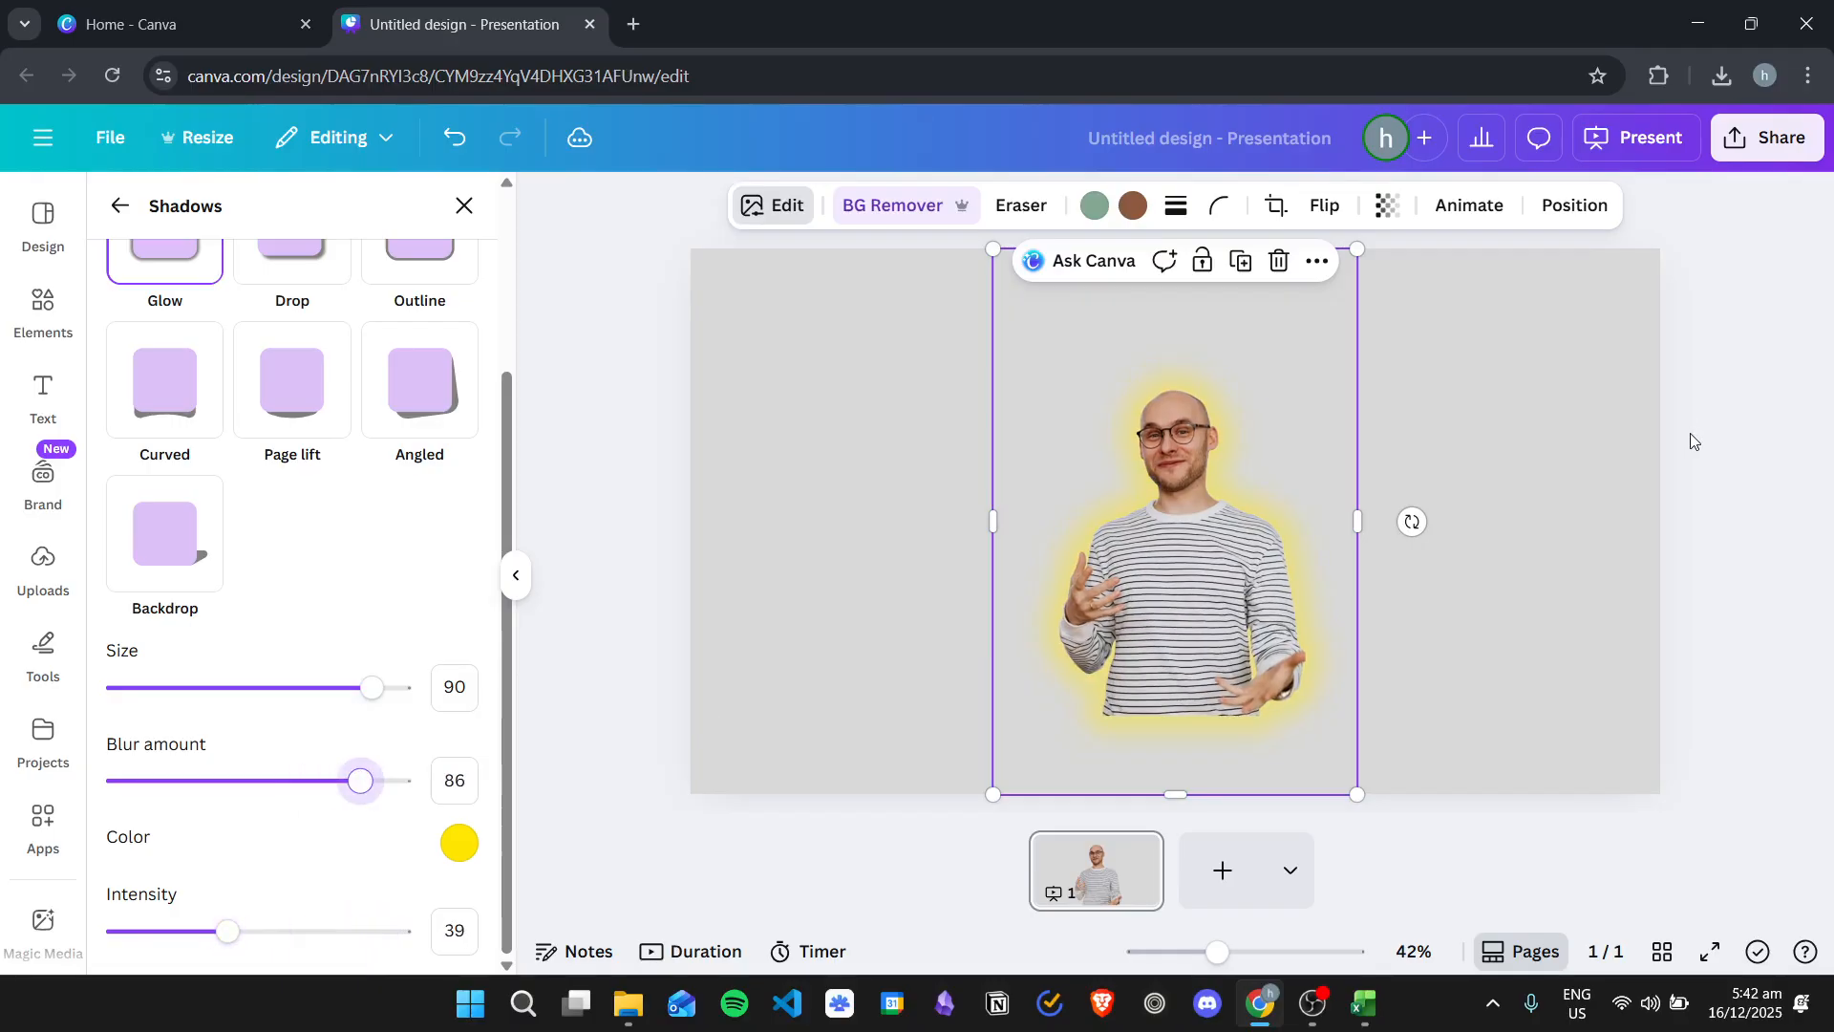
click(1464, 520)
Enlarge the glowing cutout slightly beyond the page height and reposition it near the page centre
click(1276, 702)
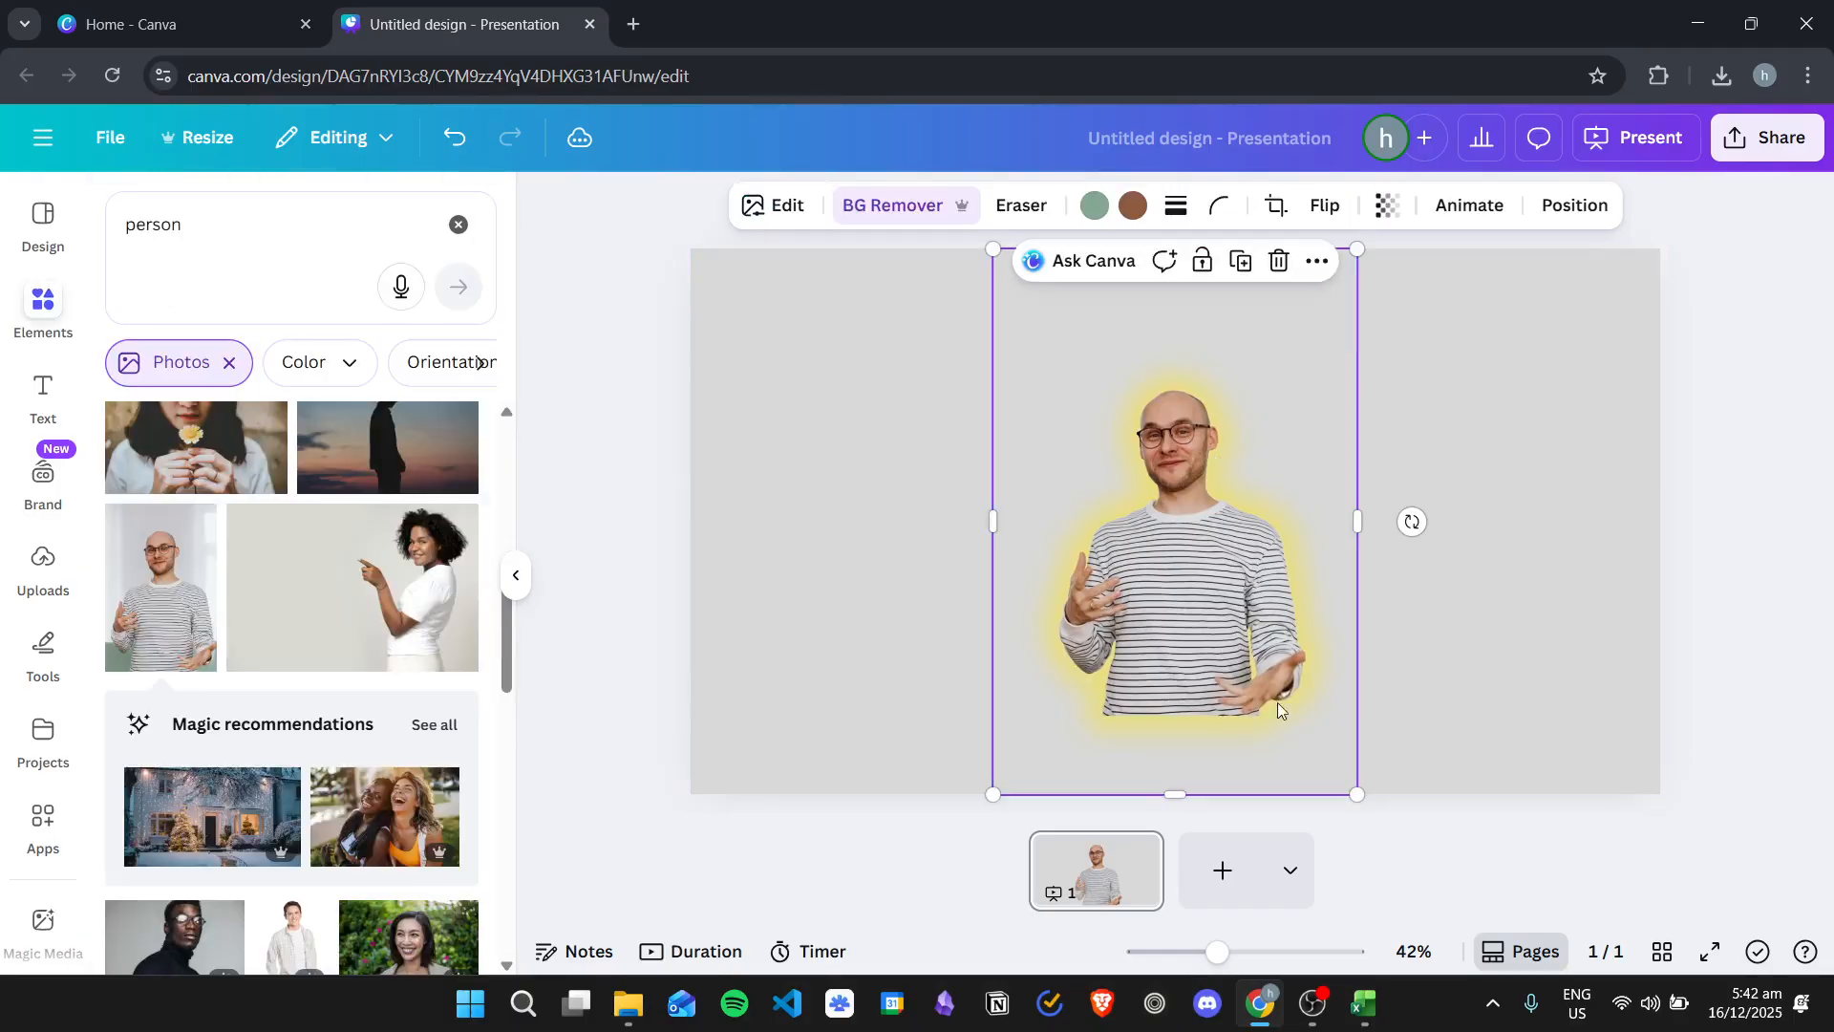
drag(1354, 780, 1454, 871)
drag(1258, 535, 1207, 507)
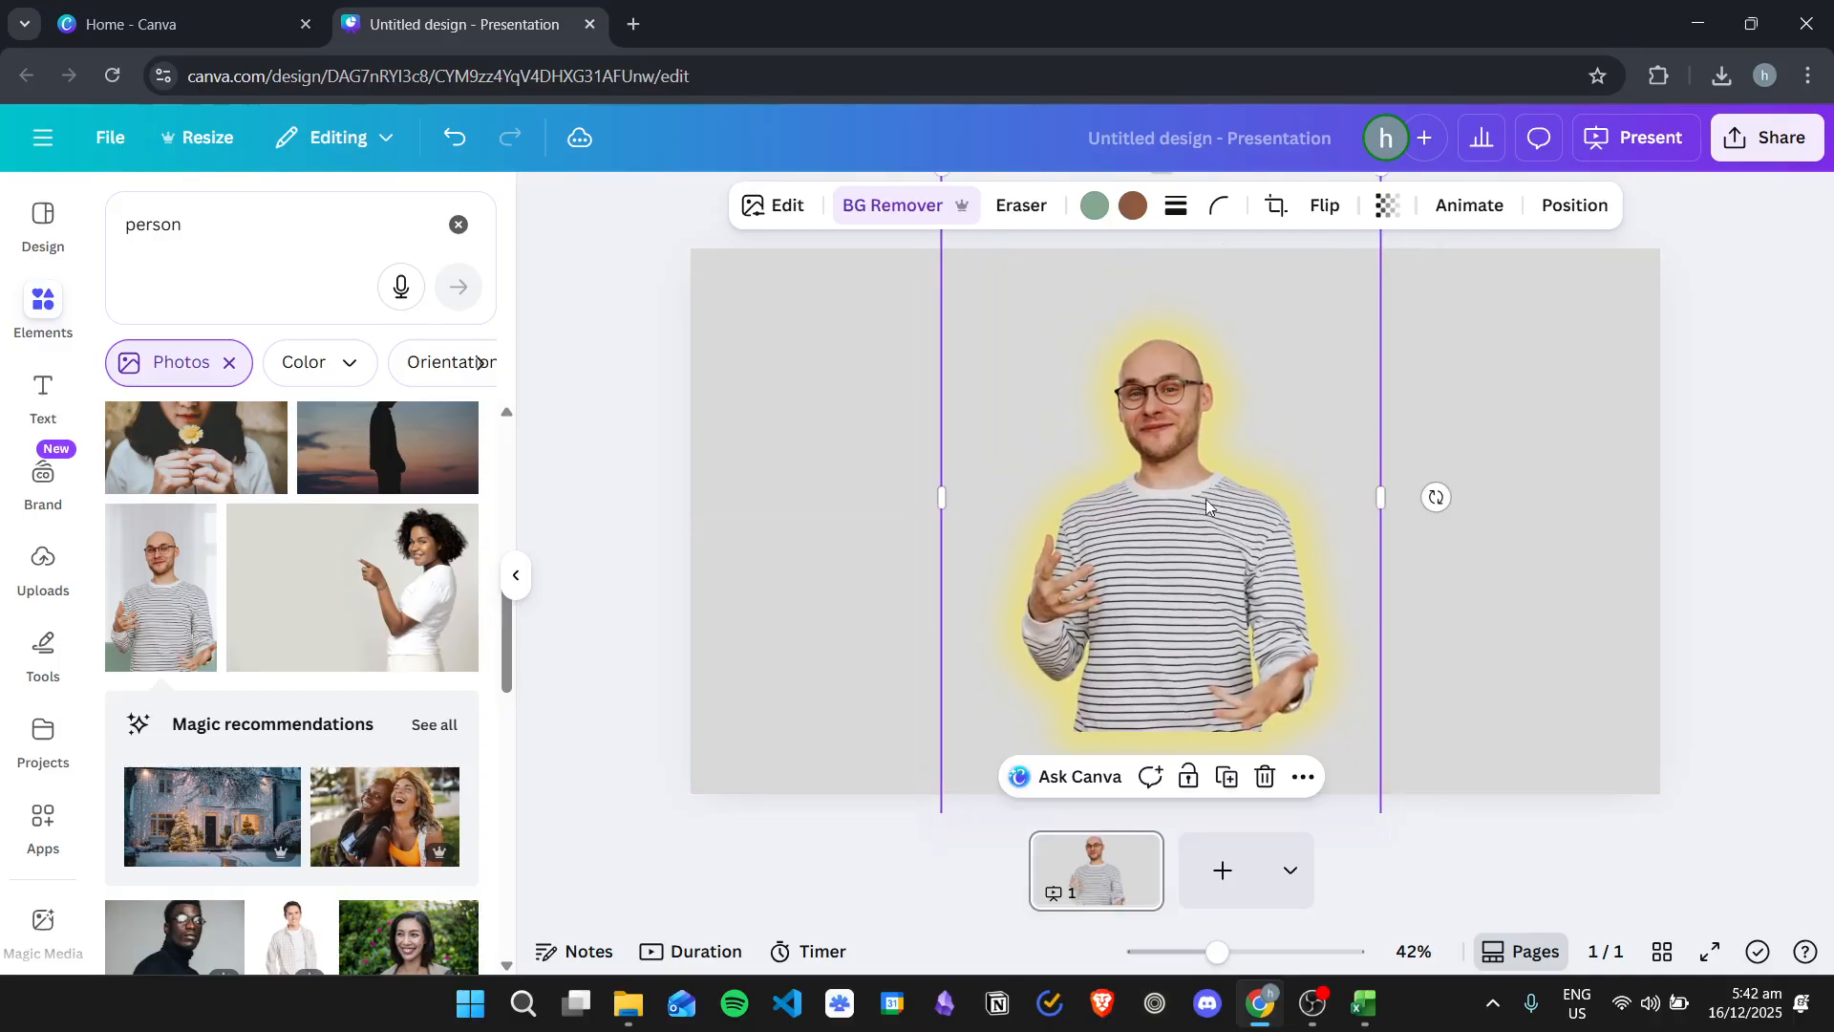
click(1756, 451)
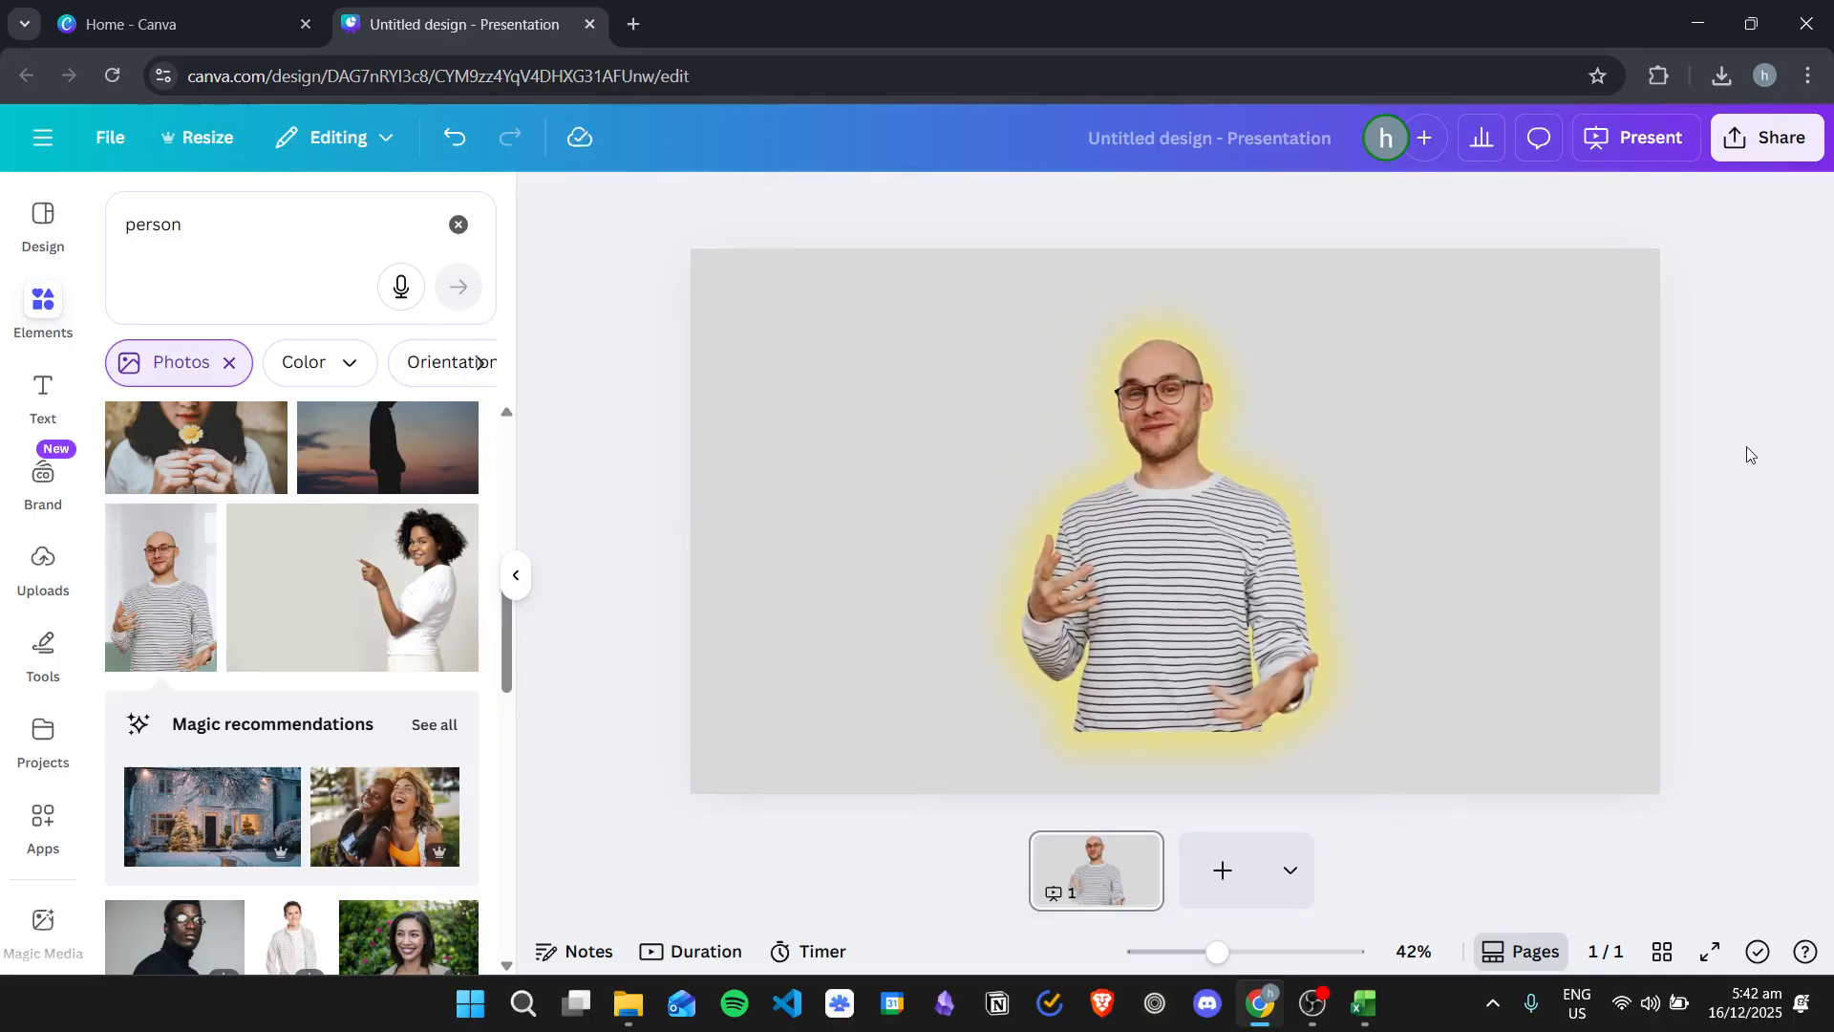
Duplicate page 1 with the glowing cutout
right_click(1085, 885)
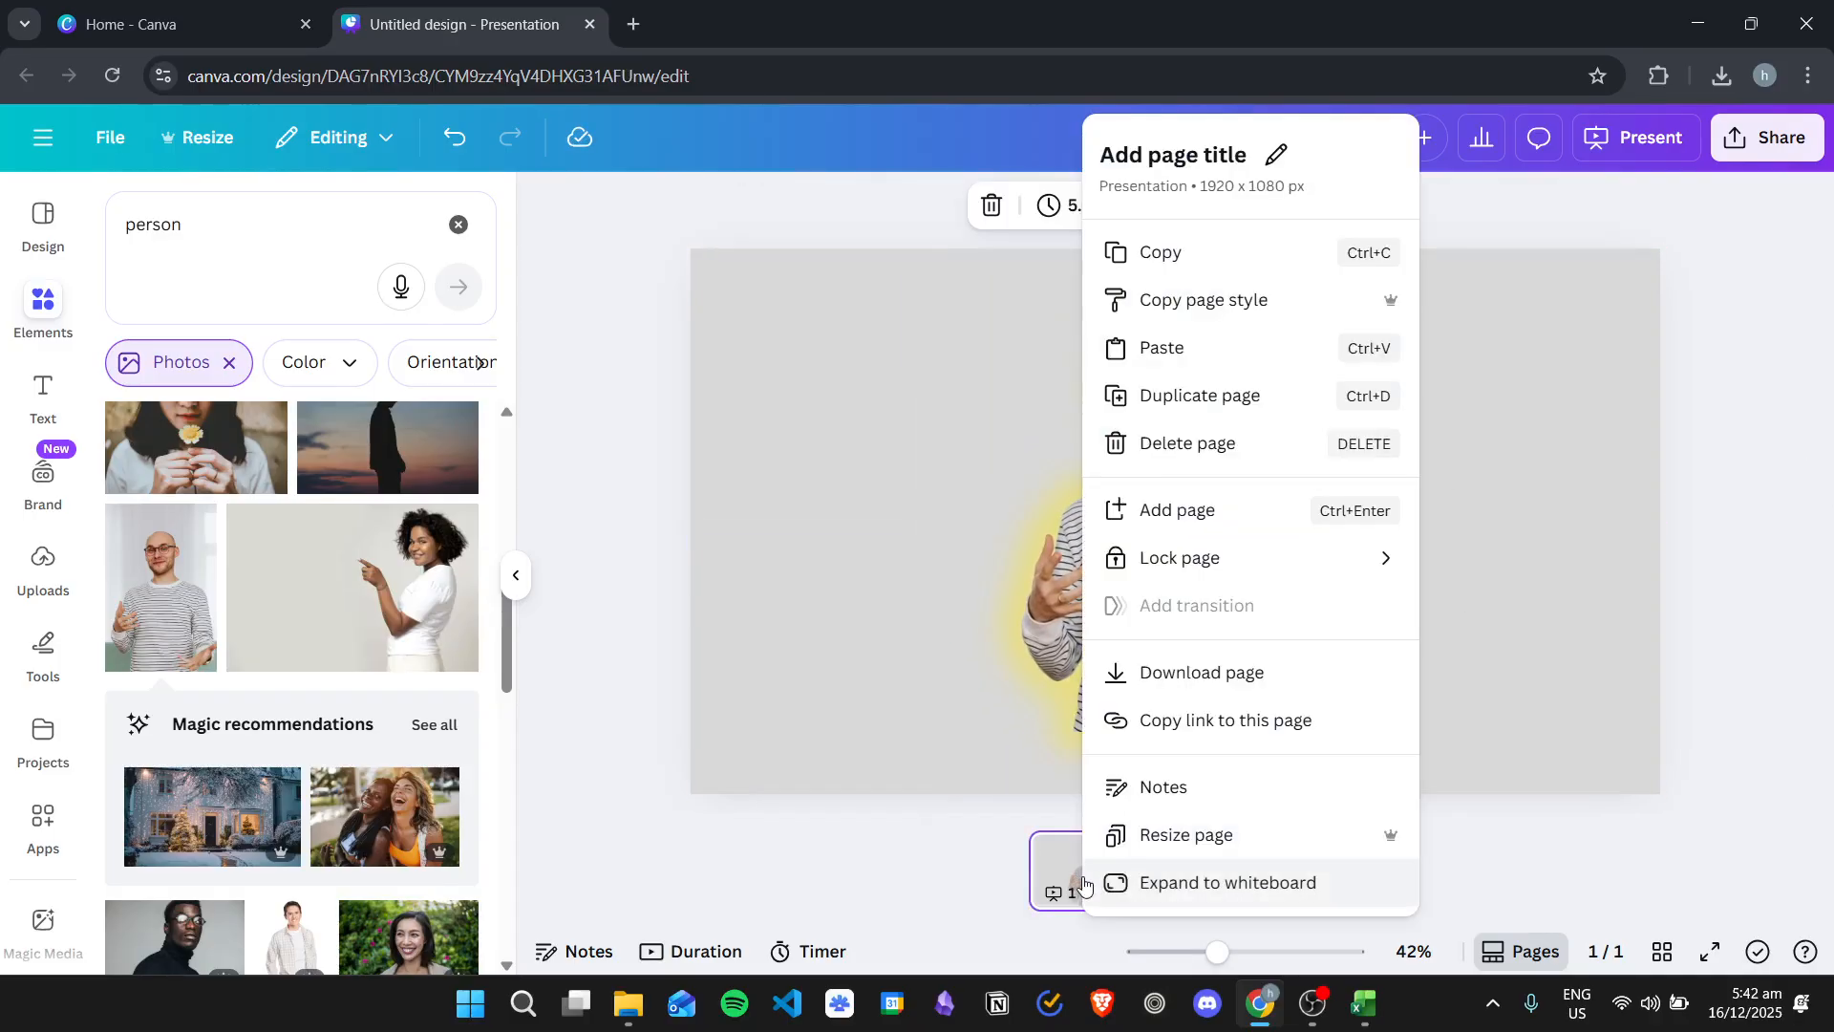
click(835, 619)
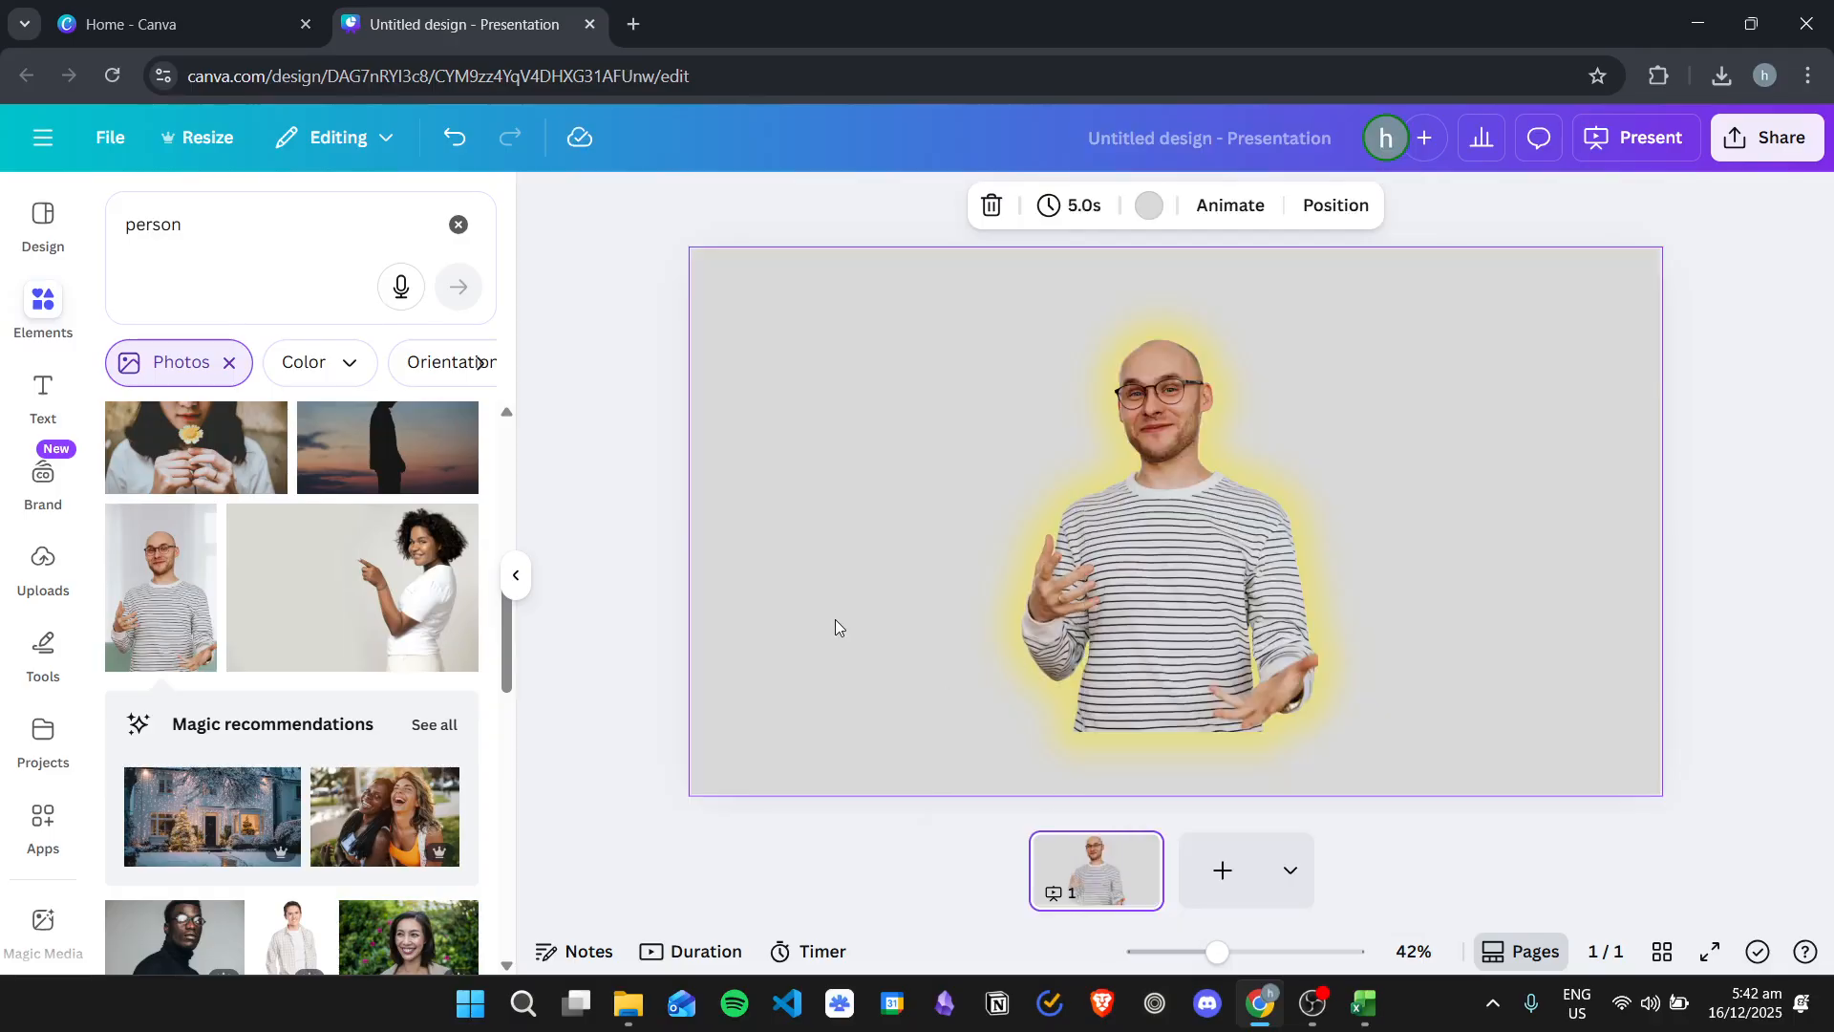
right_click(1077, 873)
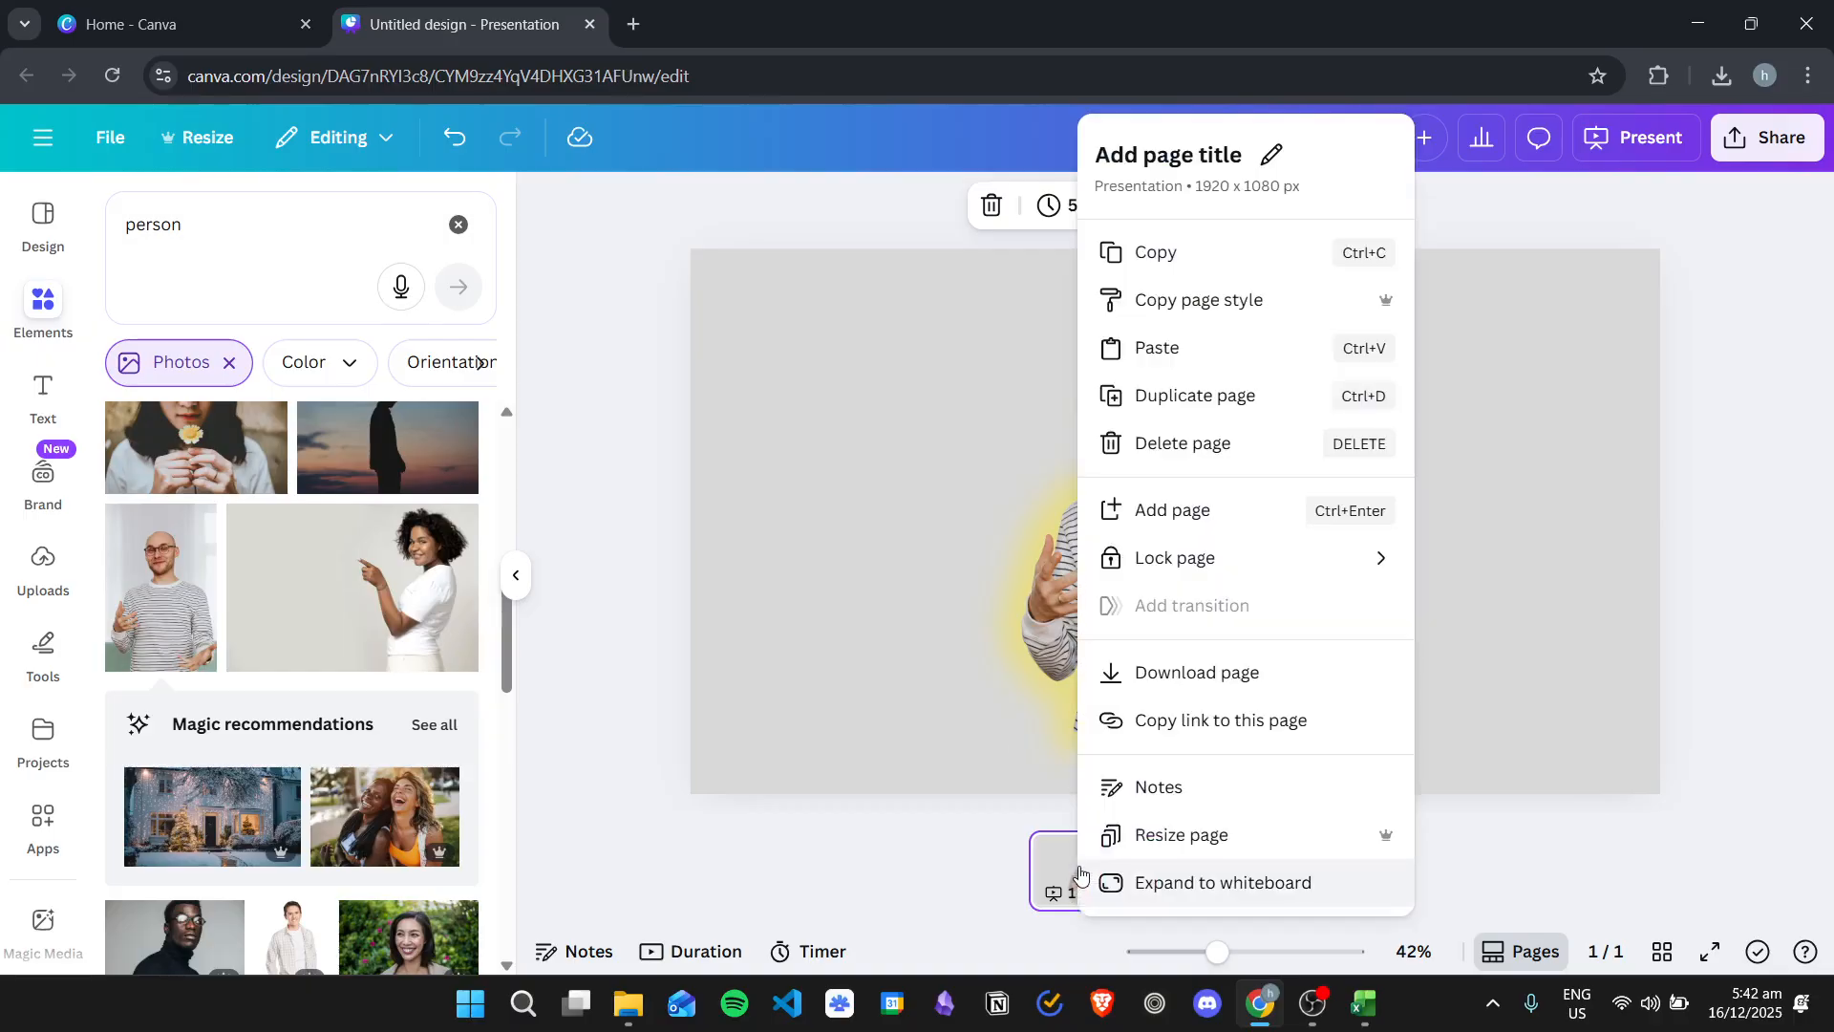
click(1136, 395)
Remove the glow from the cutout on page 2 by setting its shadow to None
click(1117, 521)
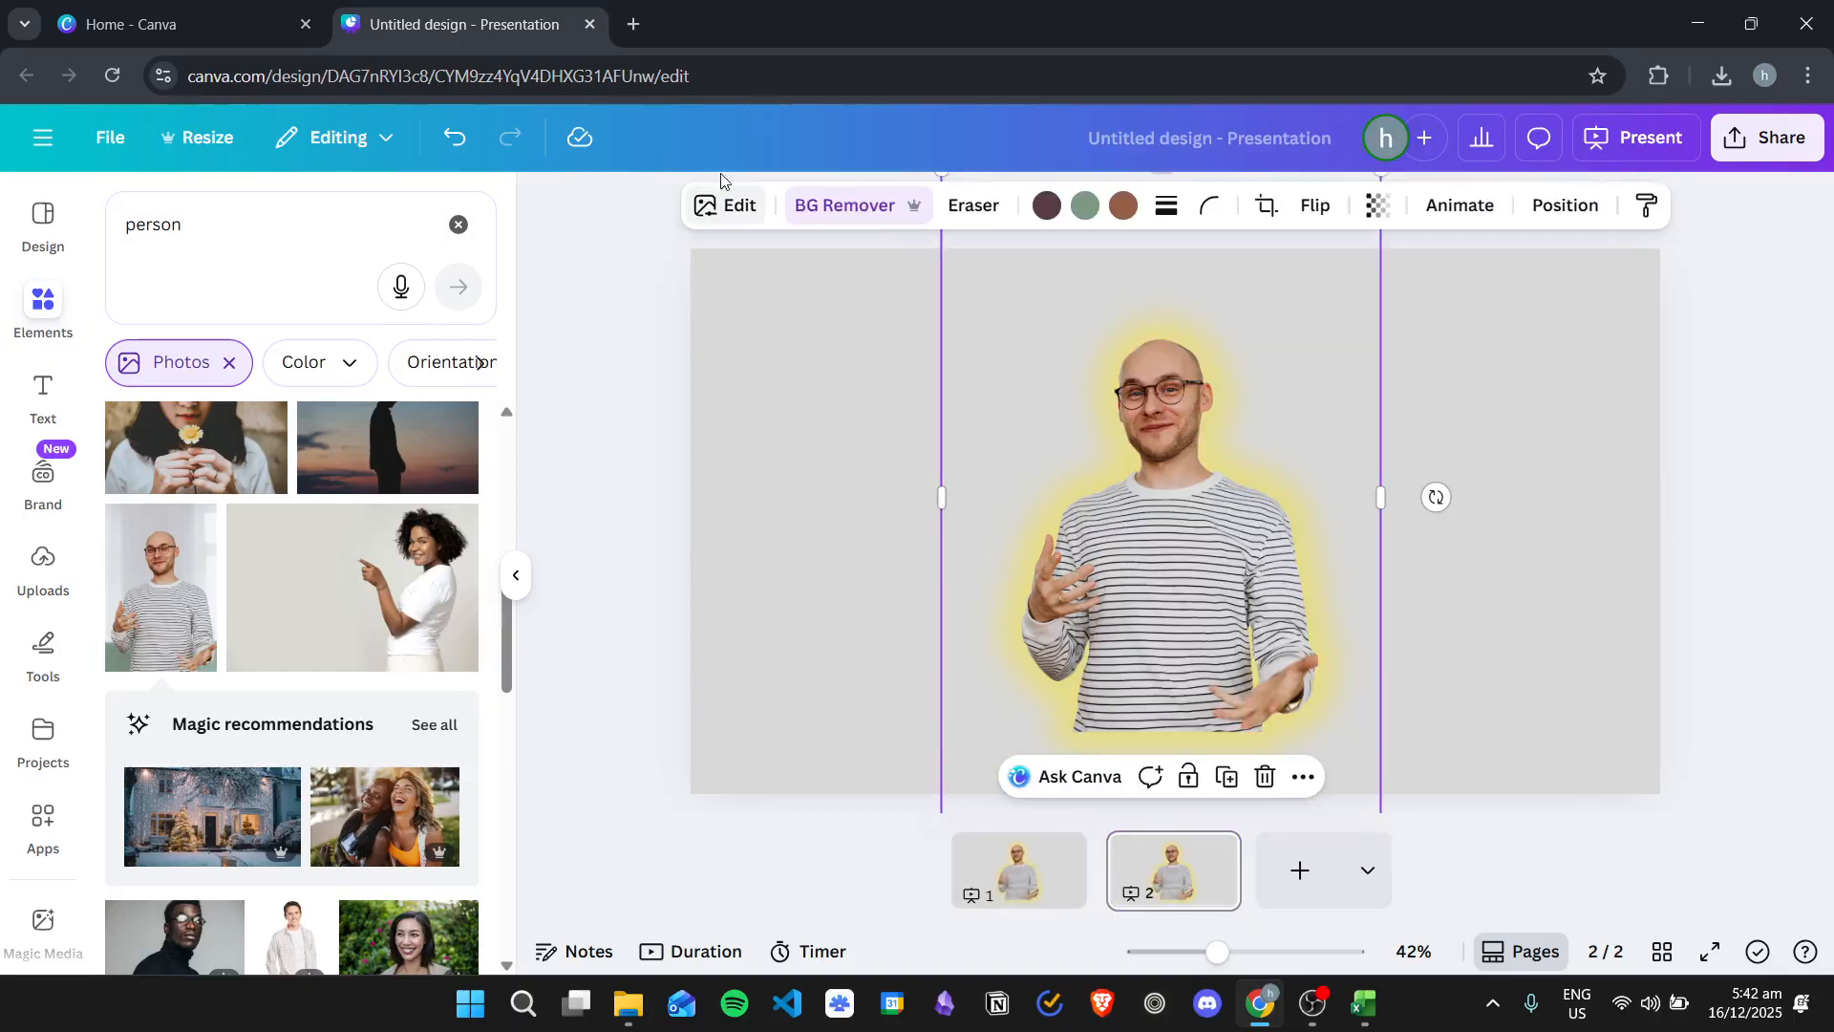
click(746, 206)
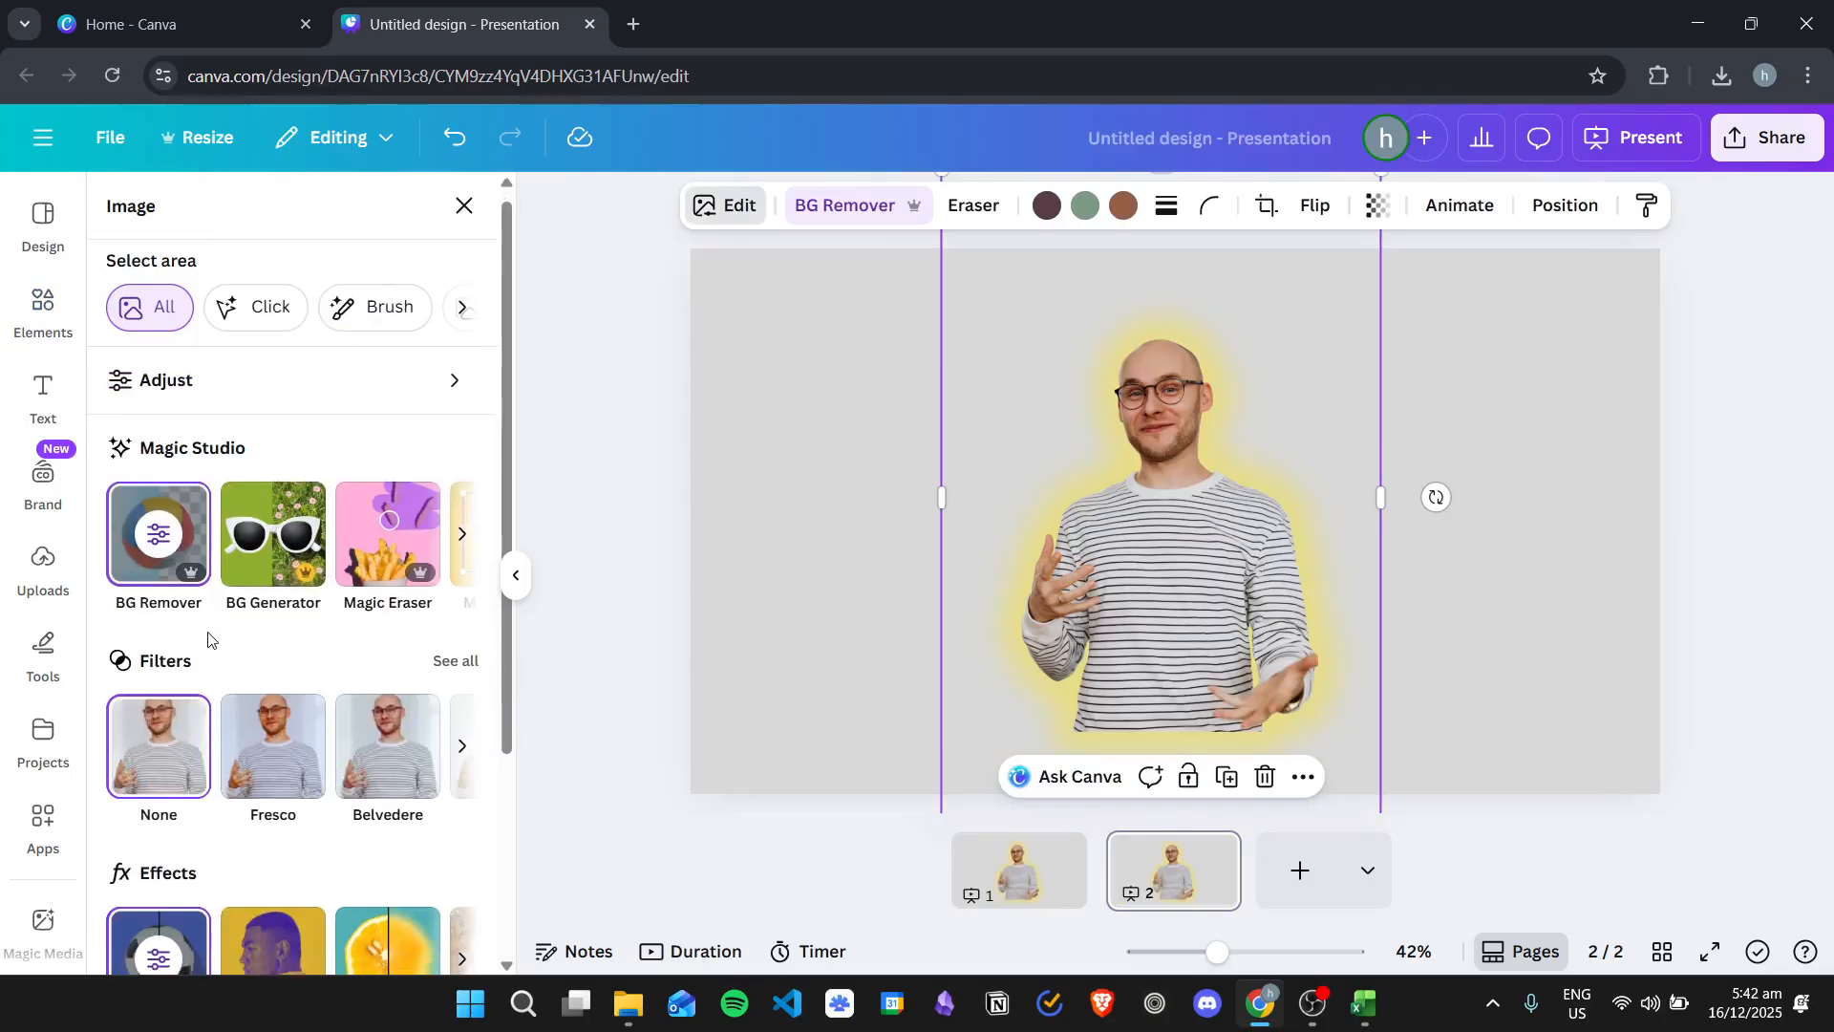
scroll(131, 671, down, 3)
click(131, 671)
click(154, 330)
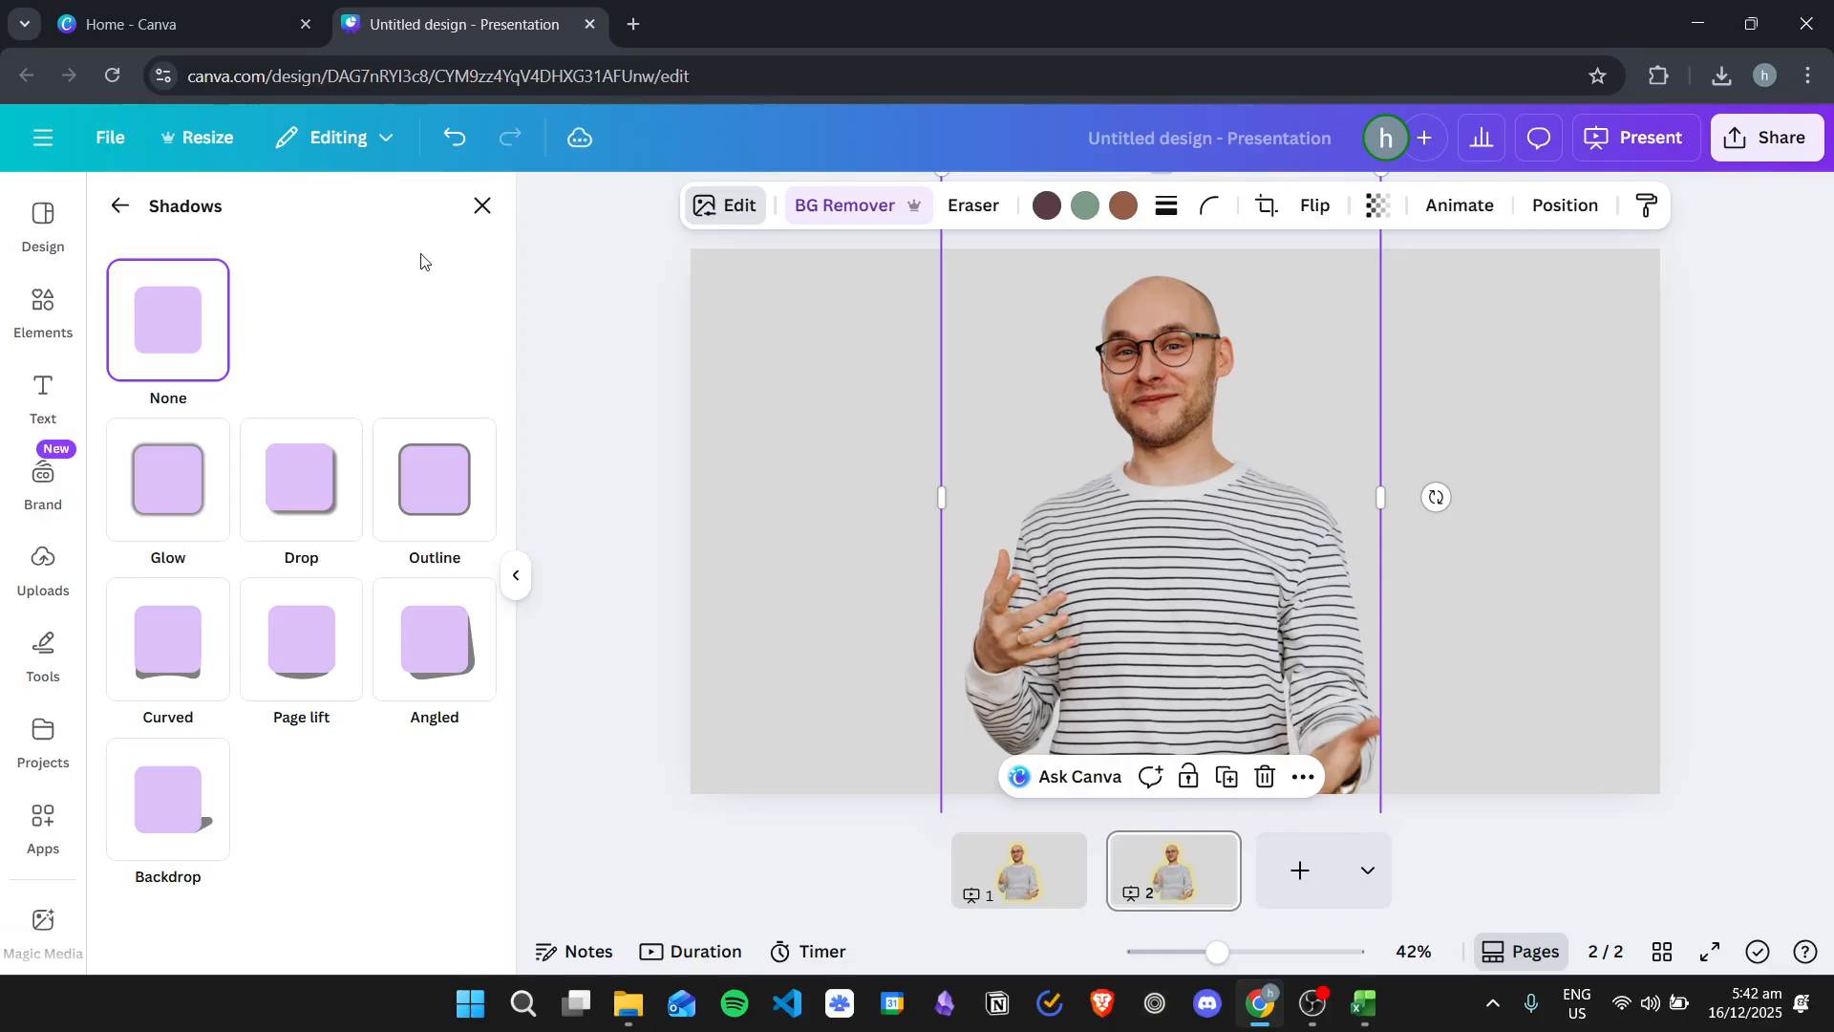
Apply the Pomelo duotone effect to the cutout on page 2
click(117, 208)
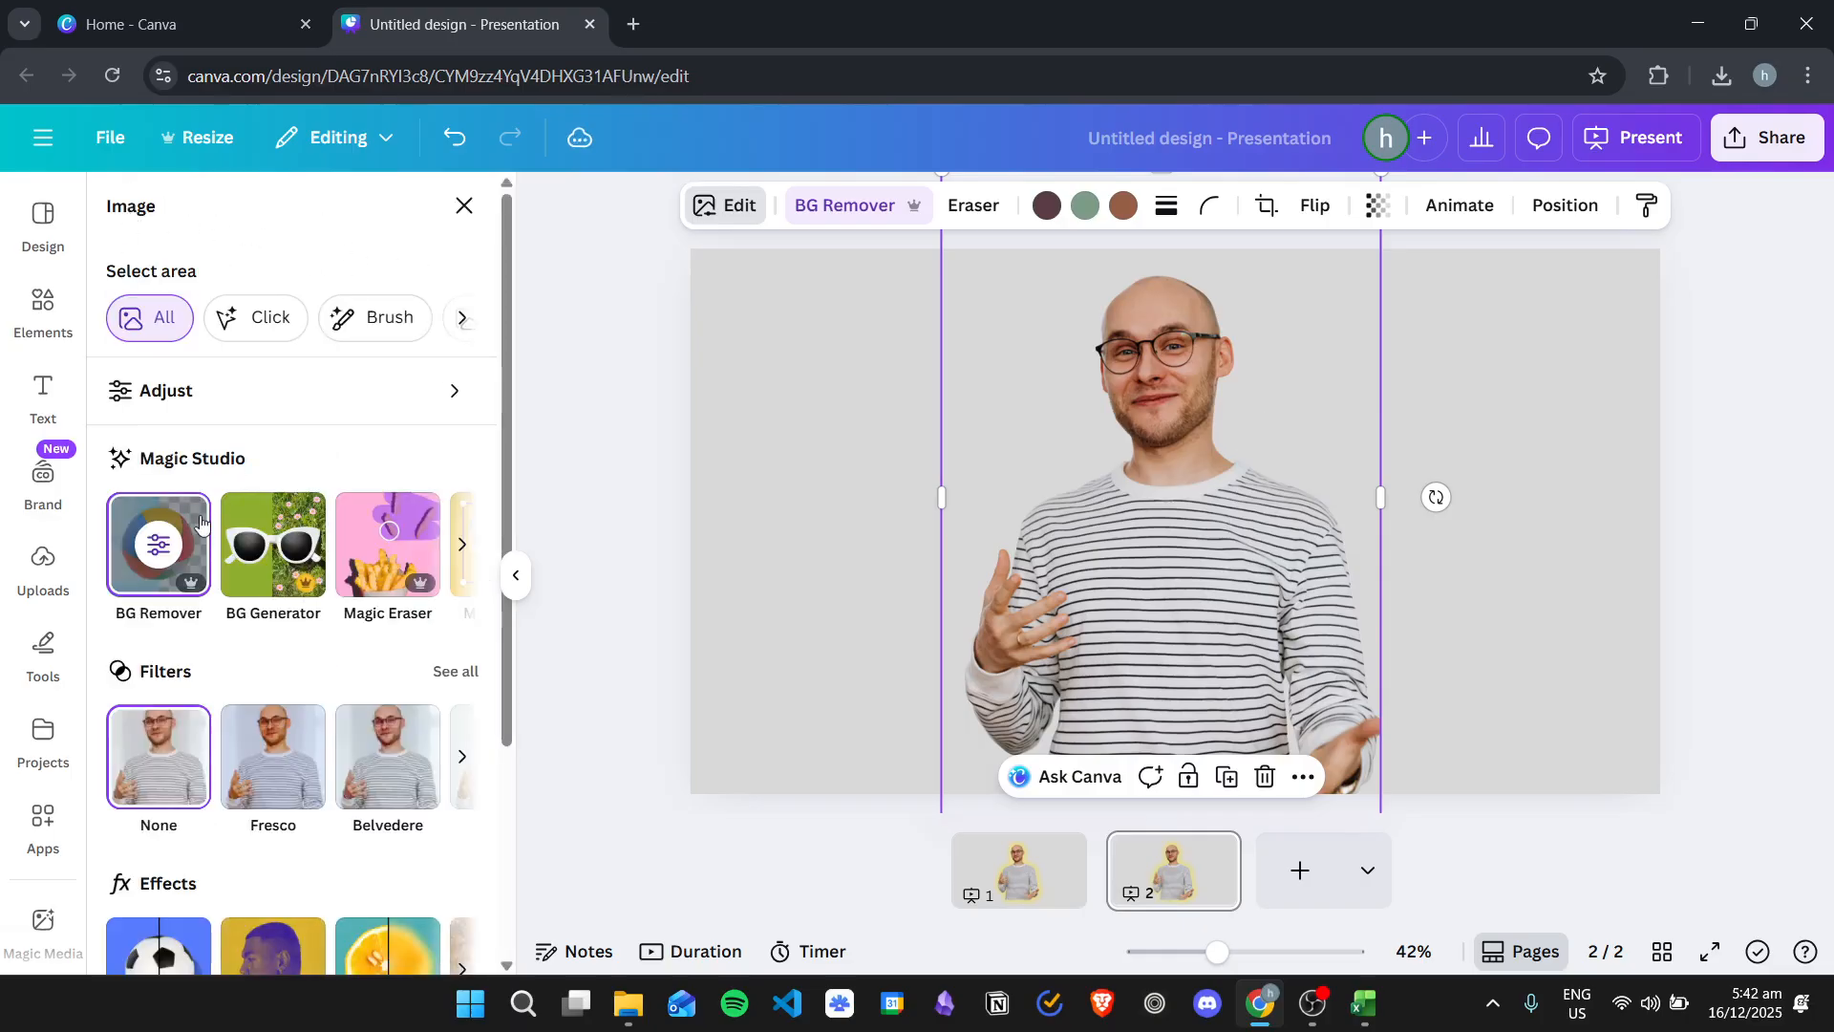
scroll(200, 523, down, 2)
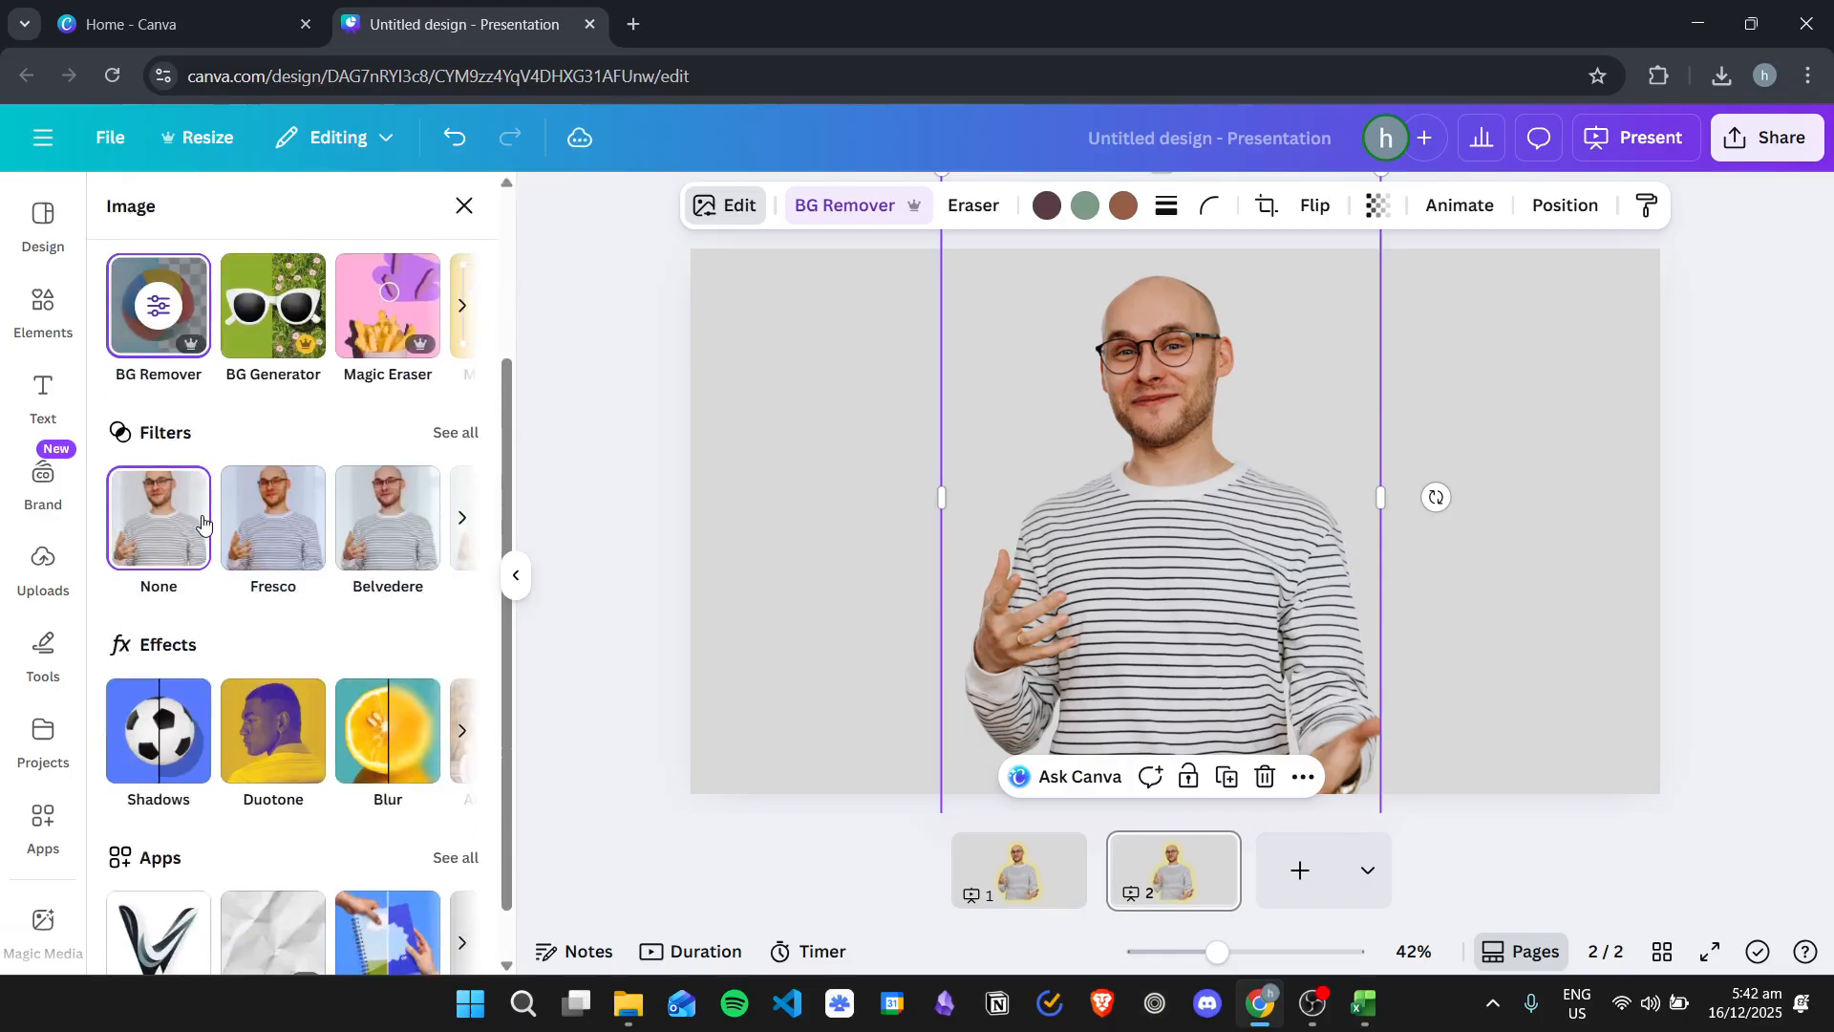
click(273, 731)
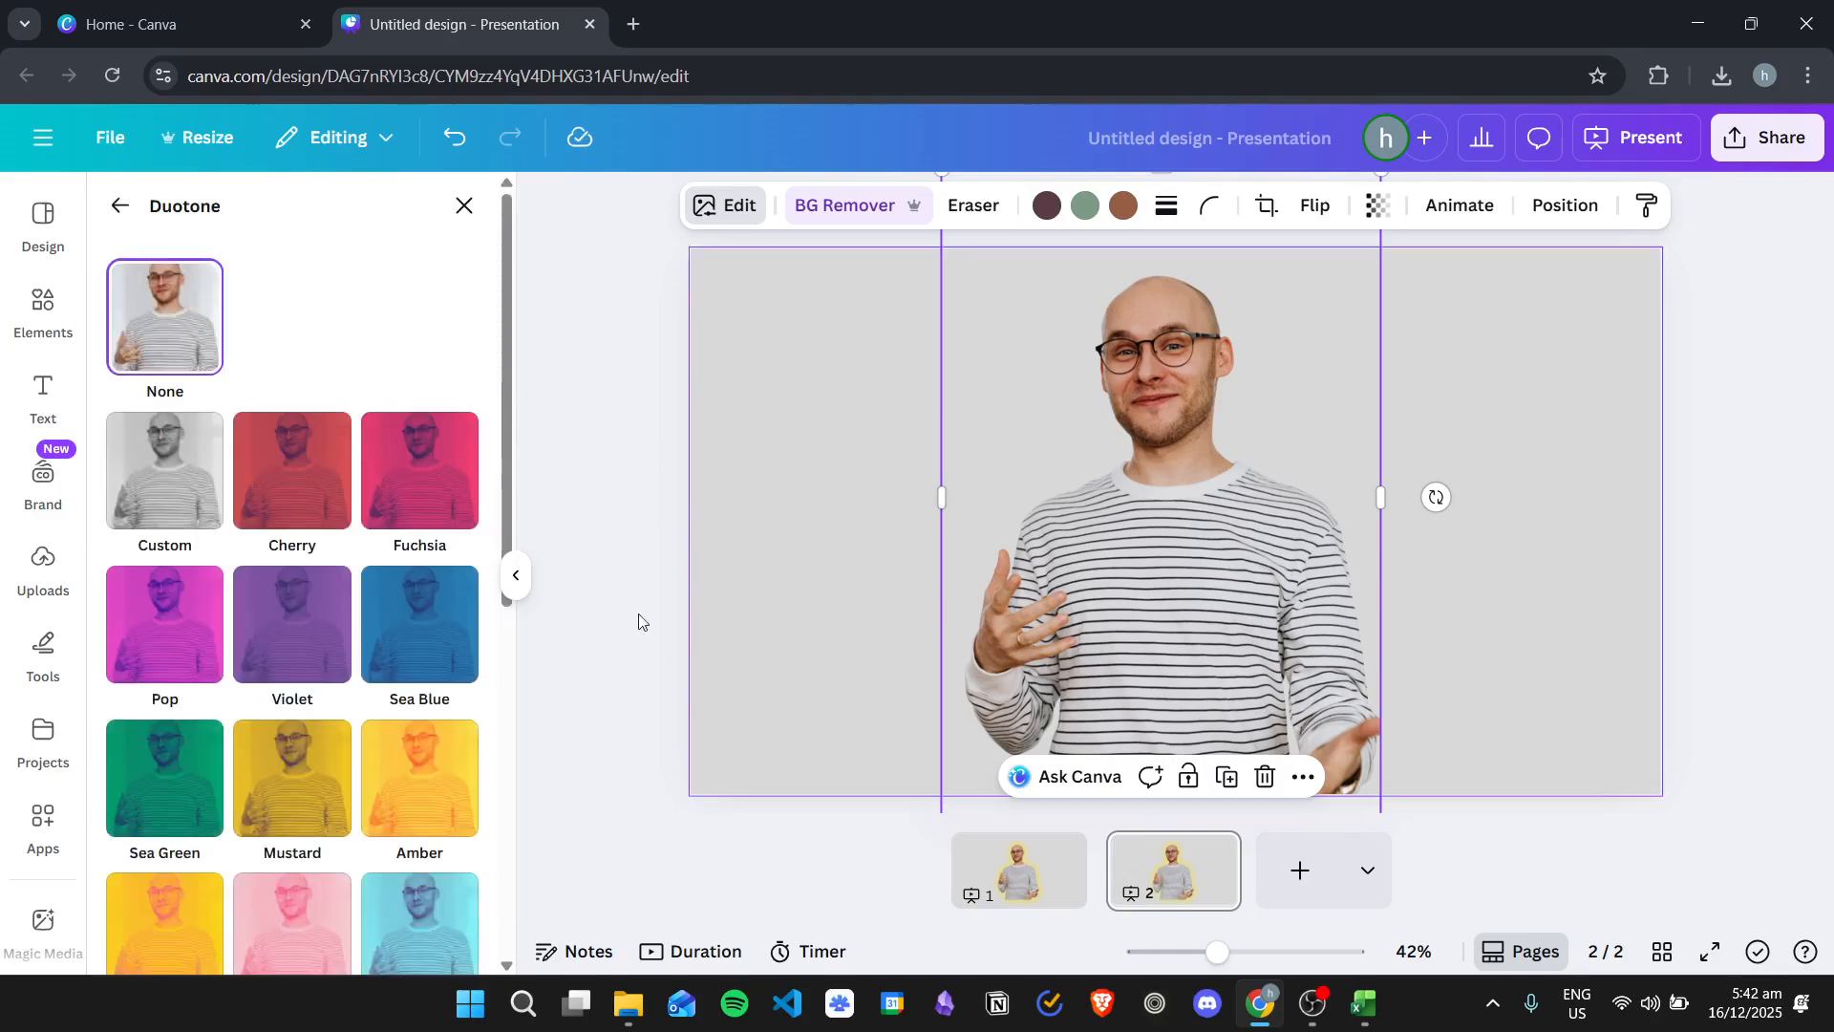
scroll(420, 686, down, 4)
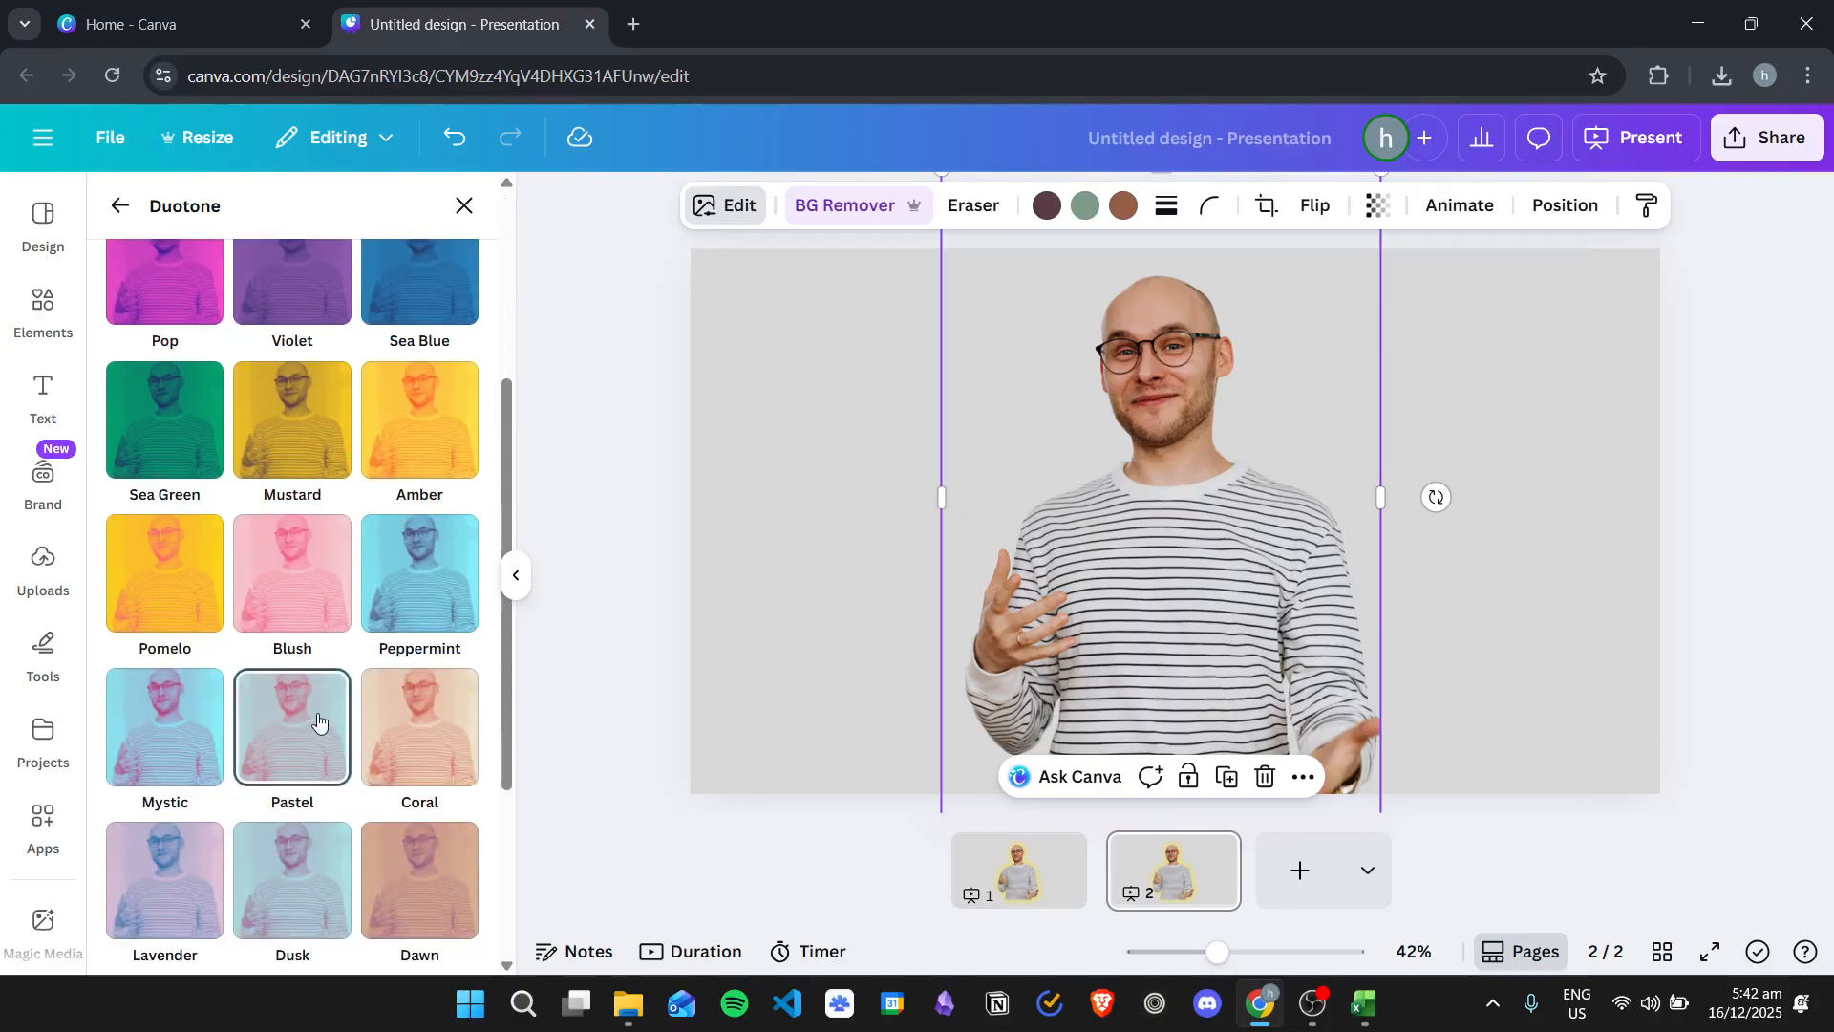
scroll(377, 692, down, 2)
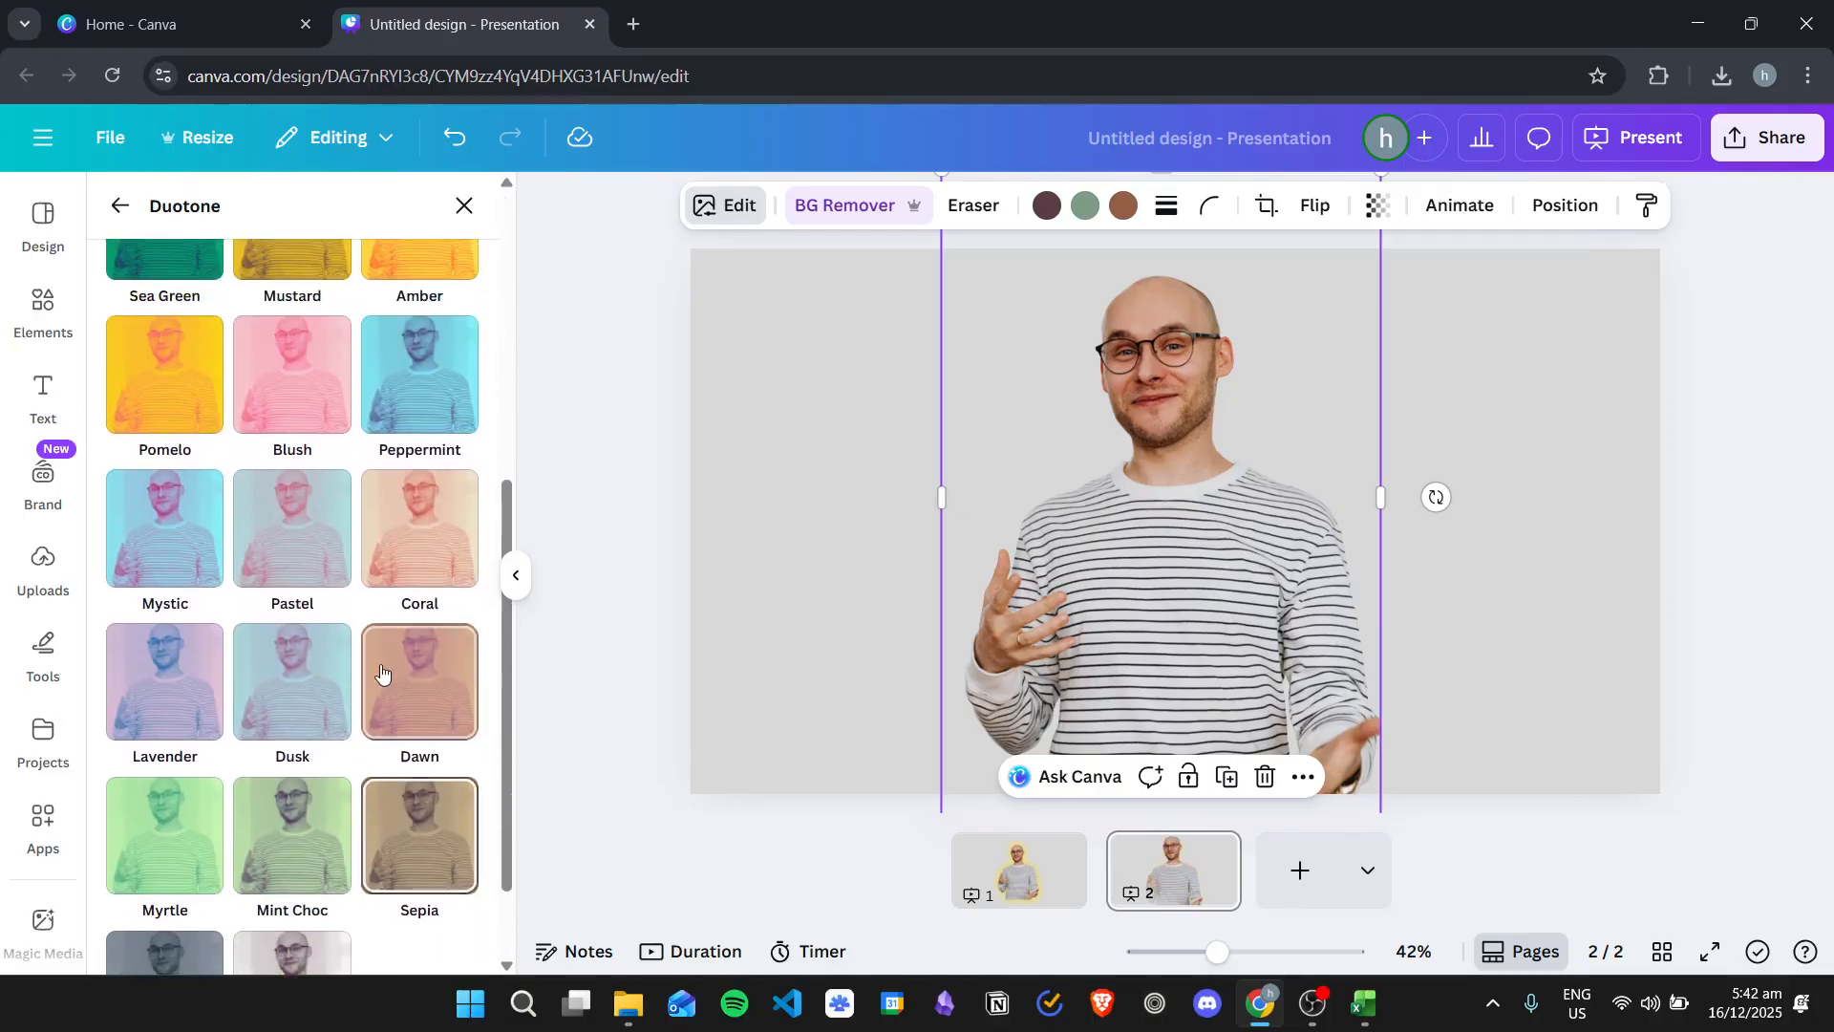
click(313, 511)
scroll(439, 531, up, 1)
click(192, 501)
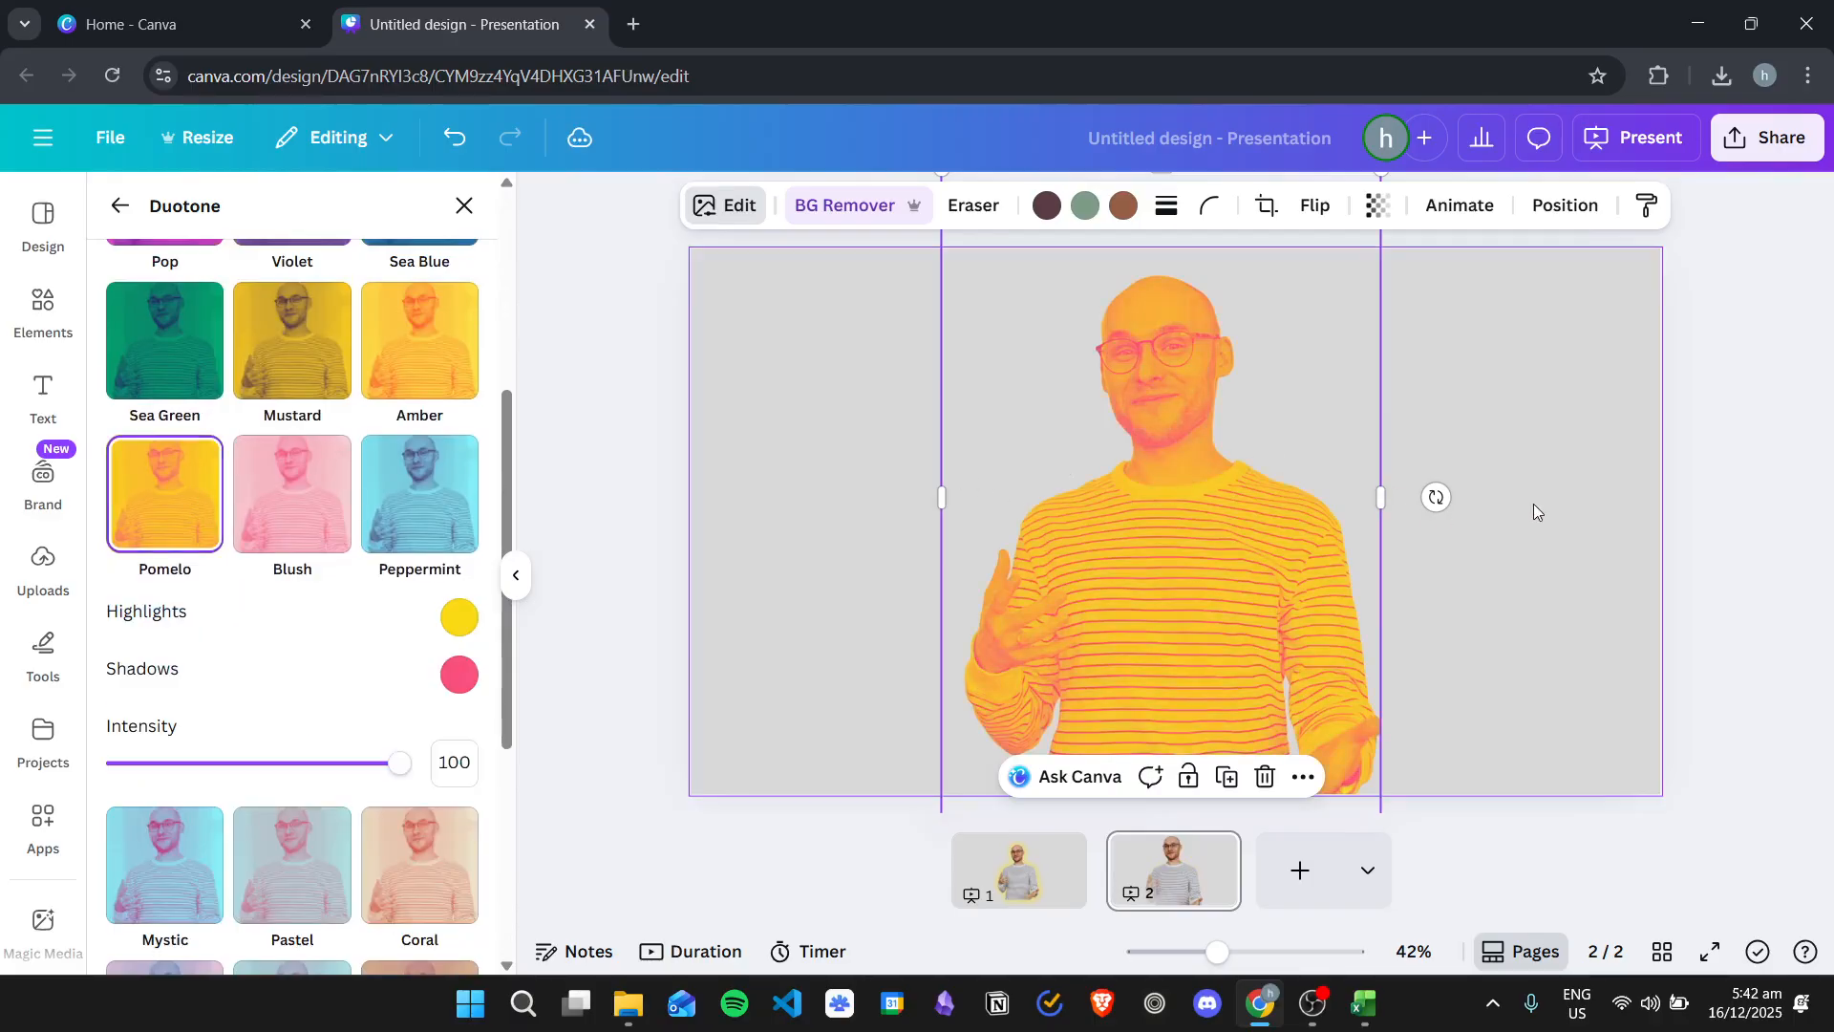
click(1528, 432)
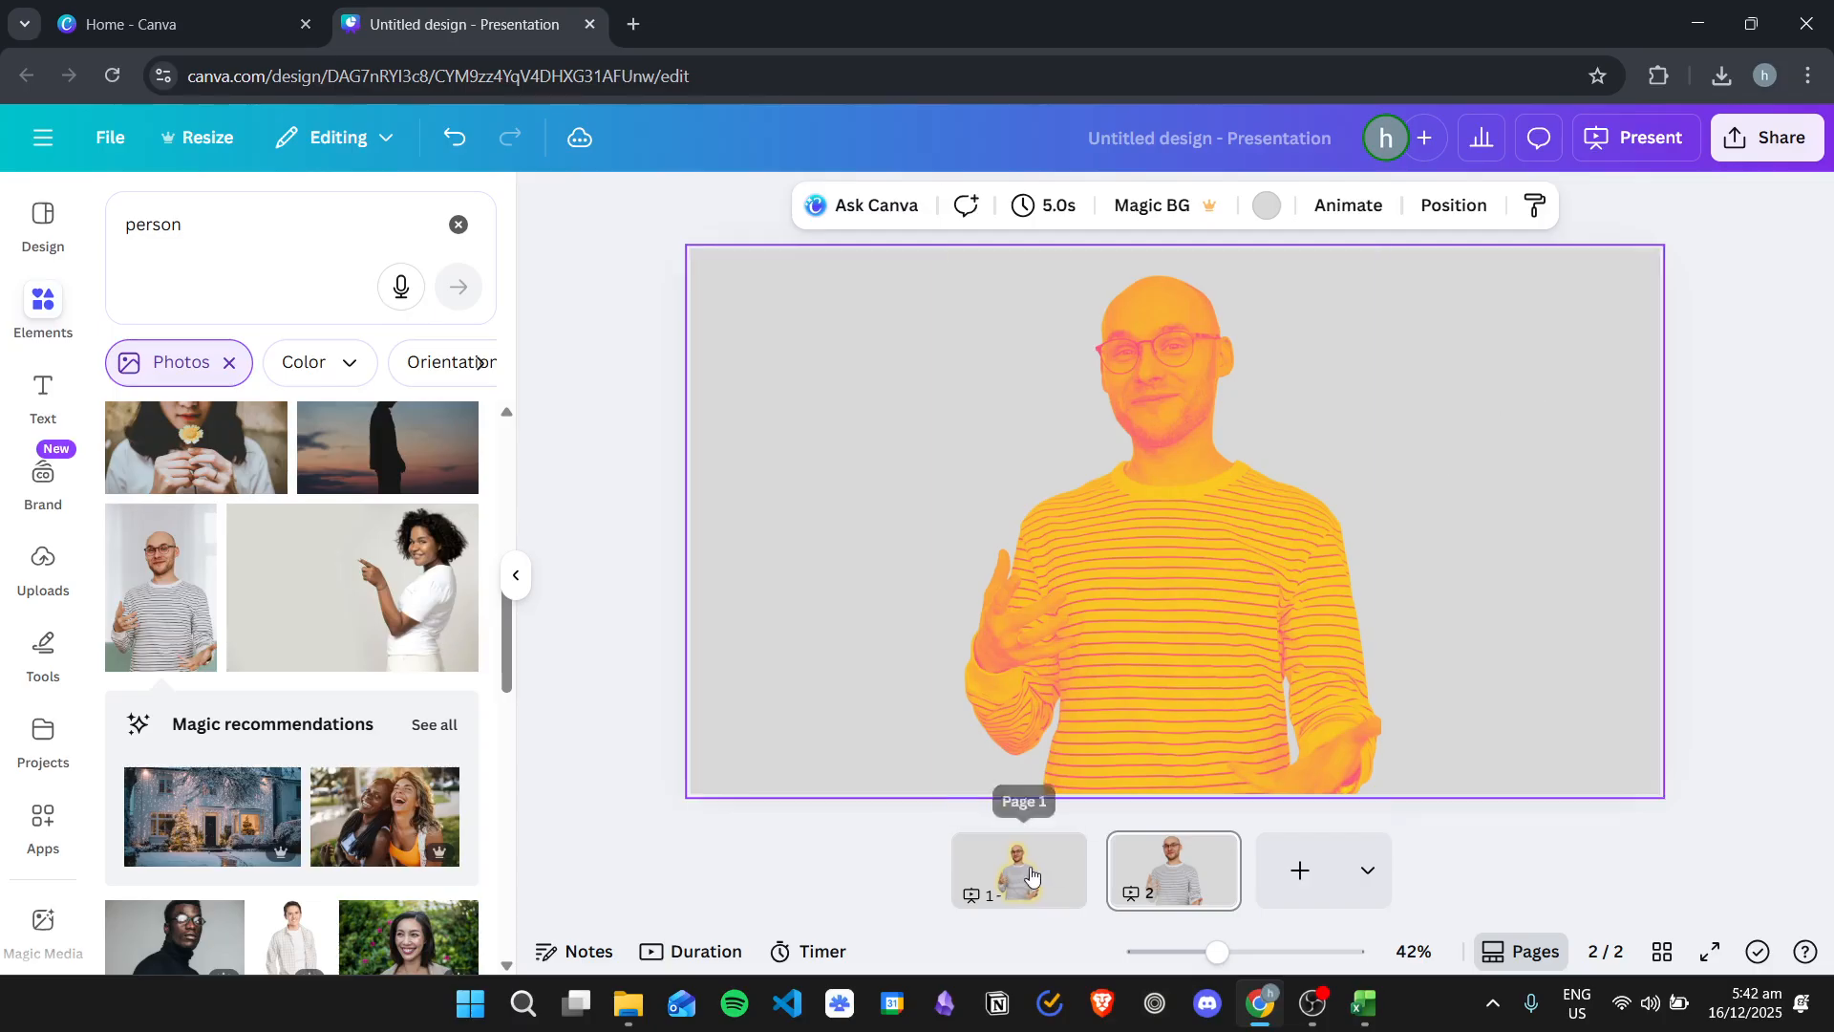
Copy the glowing cutout from page 1 to page 2 and place it on the left side of the page
click(1047, 893)
click(1196, 456)
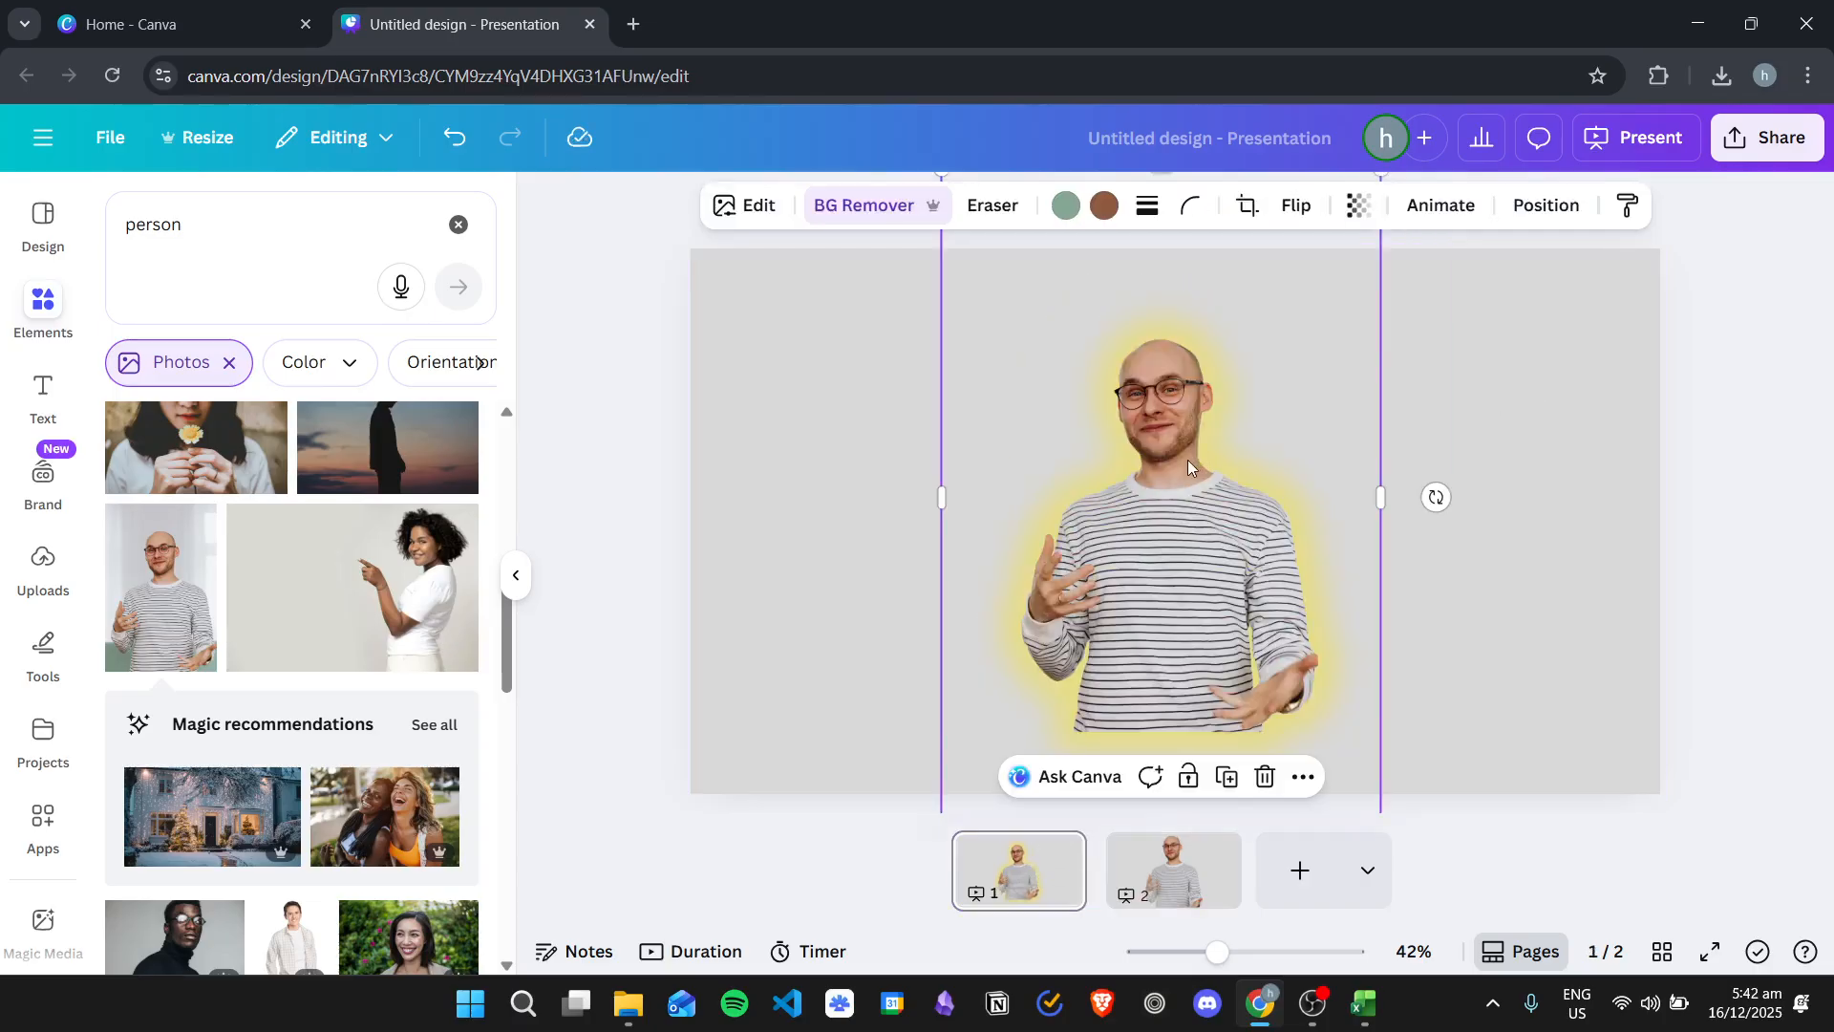
click(1173, 864)
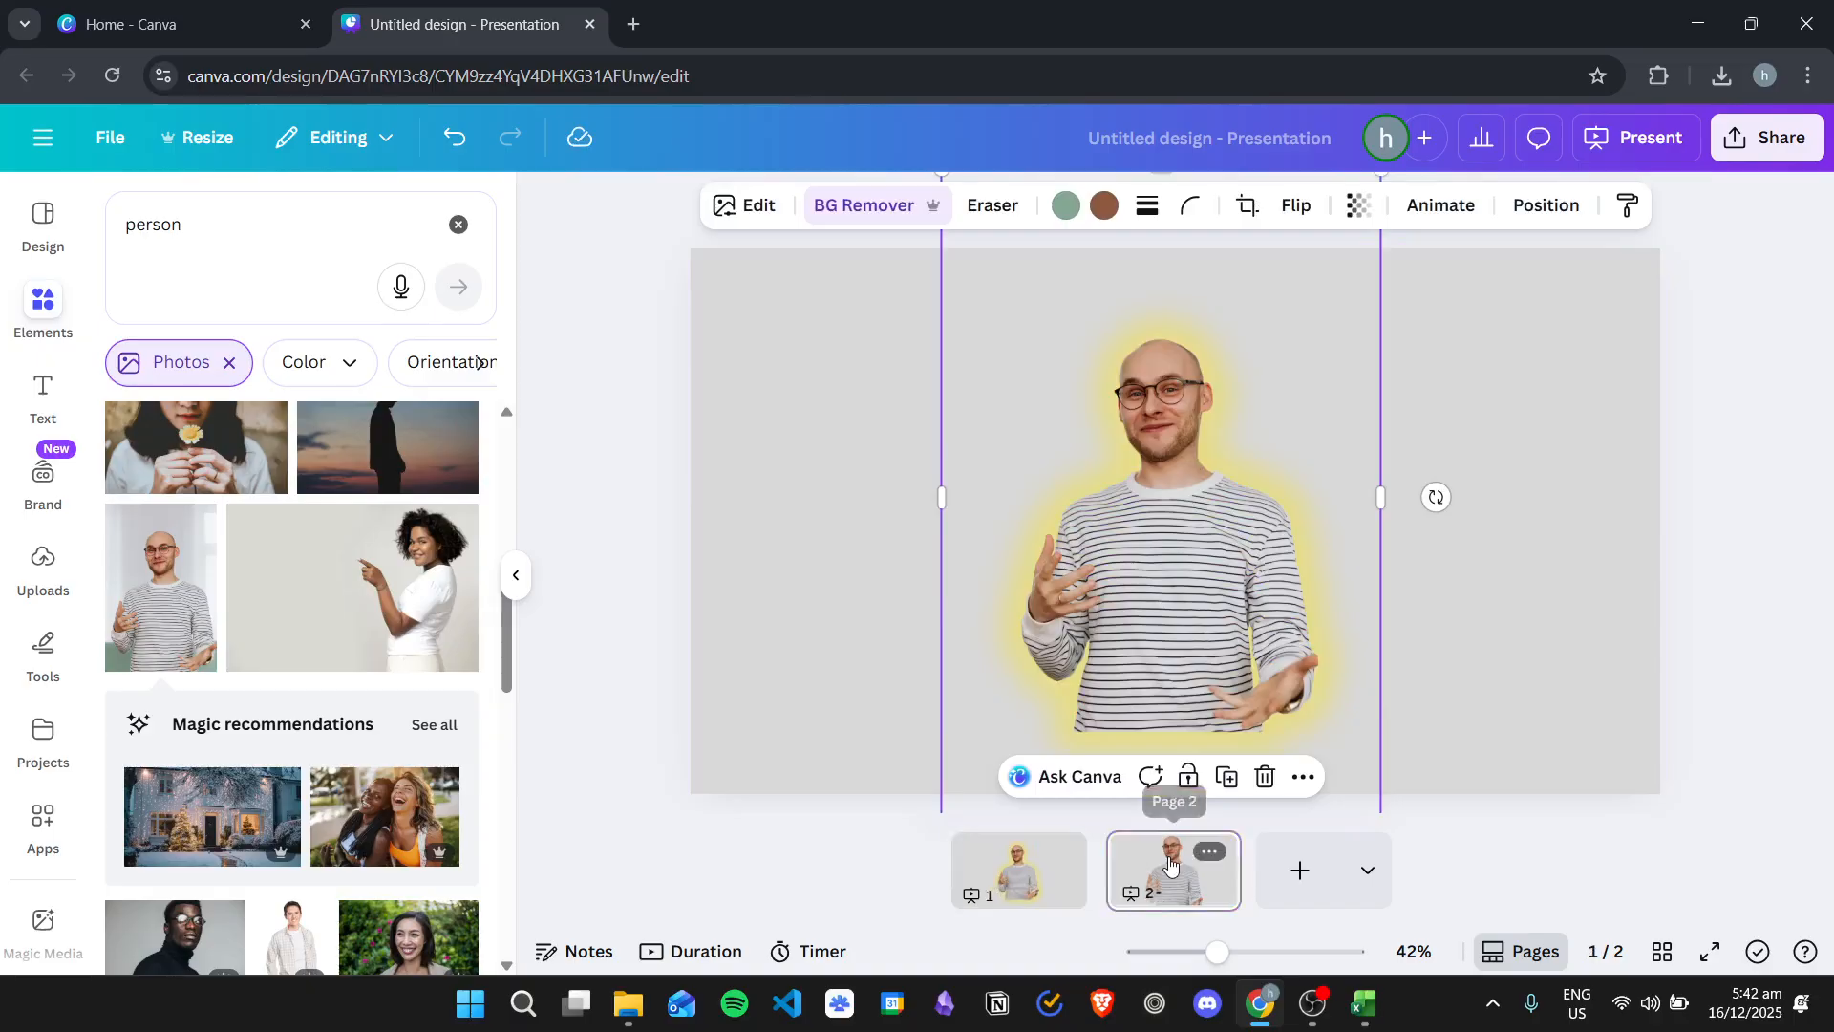
key(ctrl+v)
drag(1171, 533, 871, 535)
Set the shadow of the pasted cutout on page 2 to None
click(726, 206)
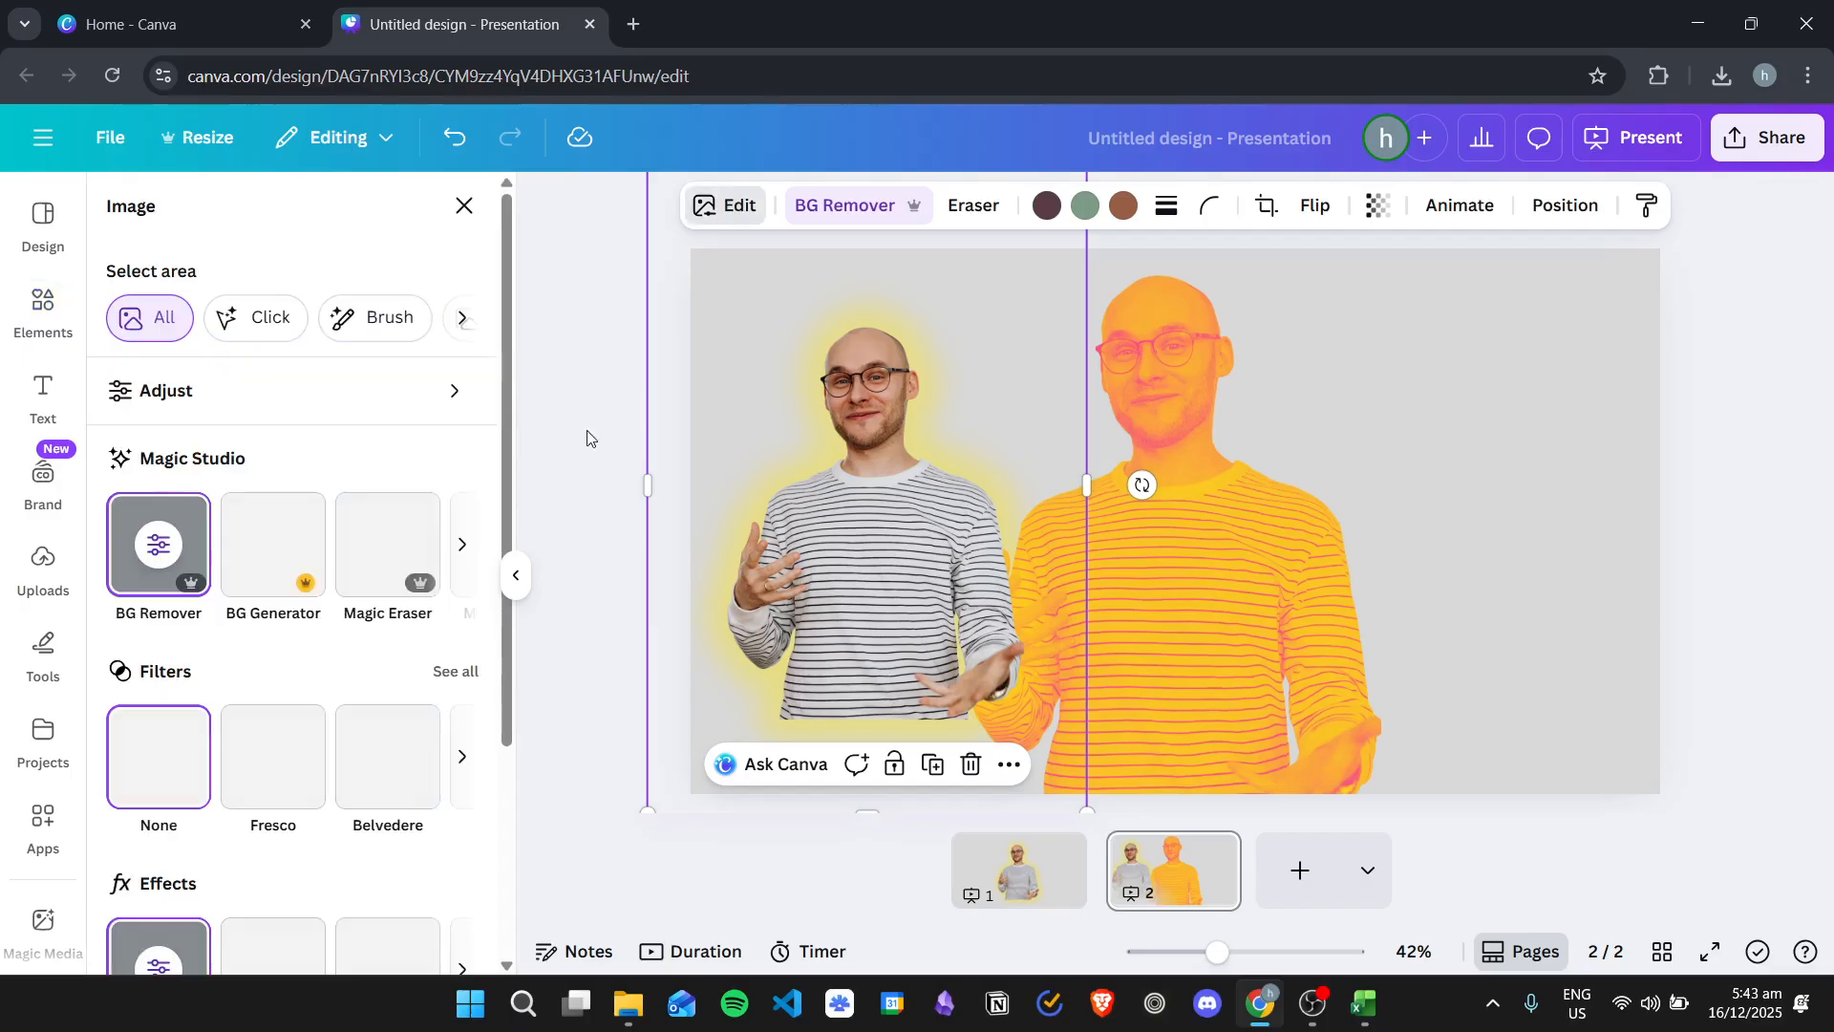
scroll(179, 663, down, 3)
click(159, 731)
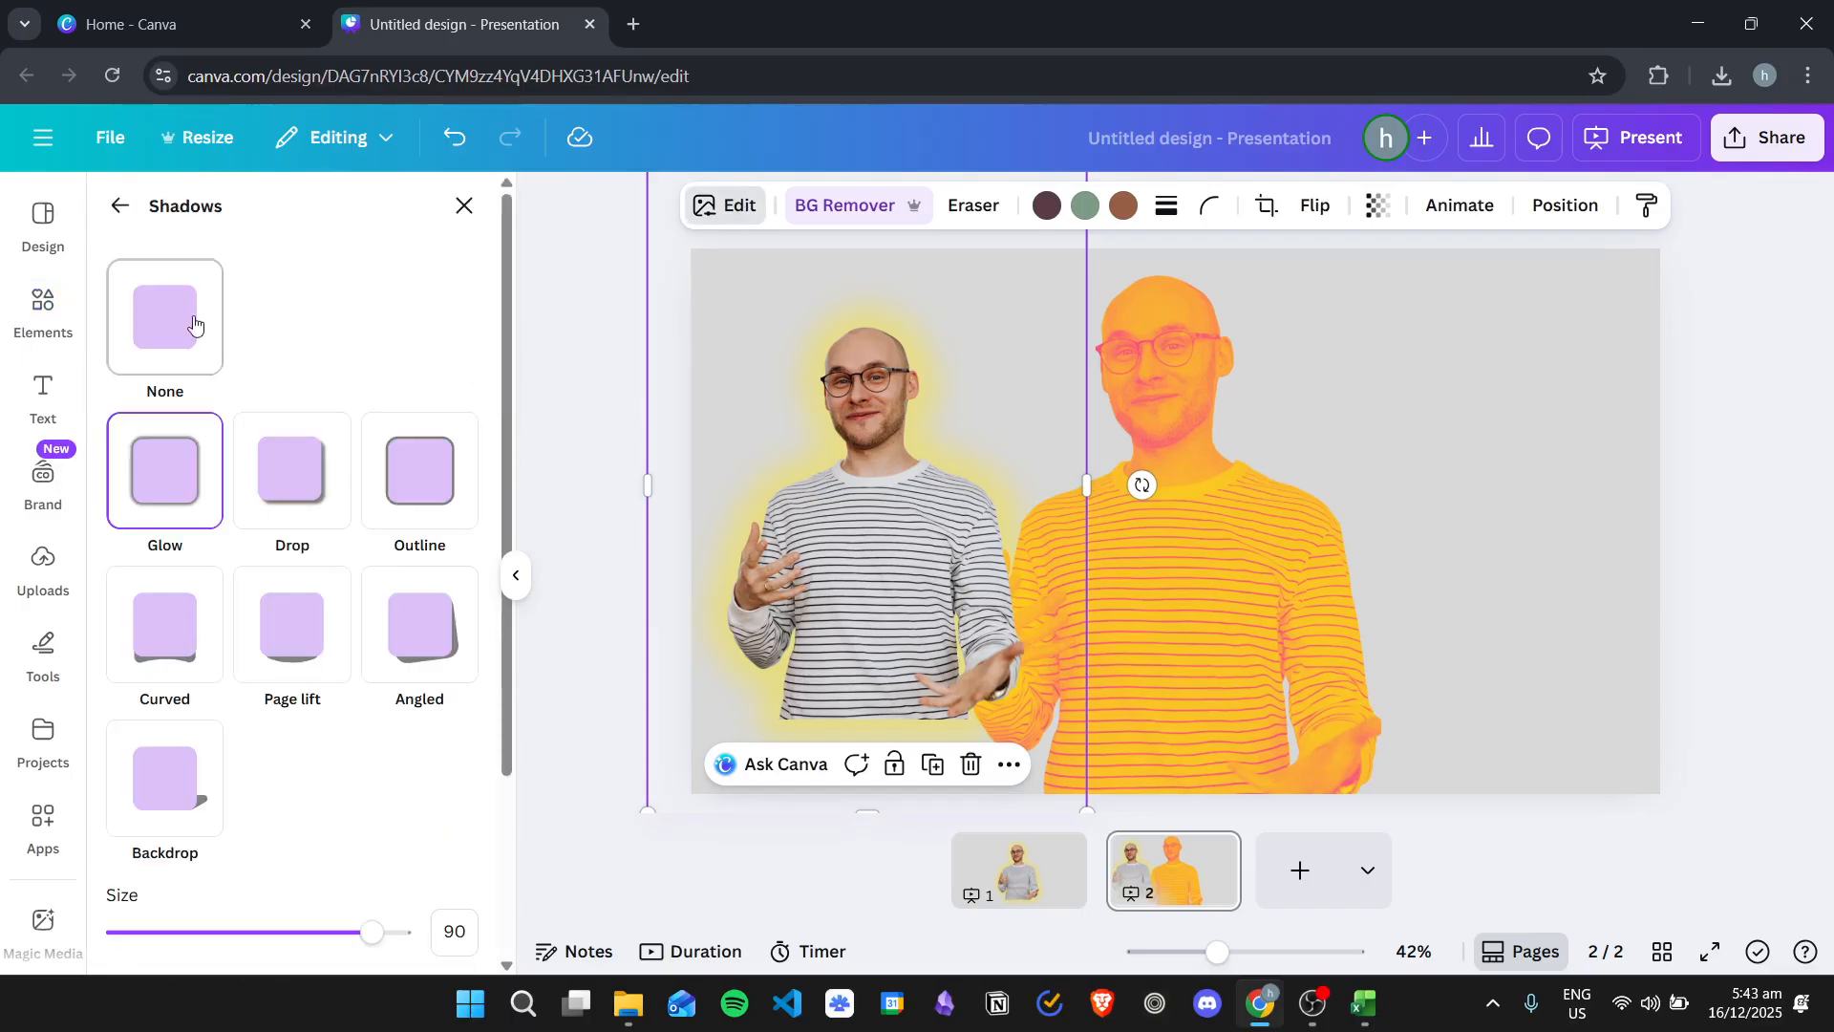
click(191, 326)
click(483, 206)
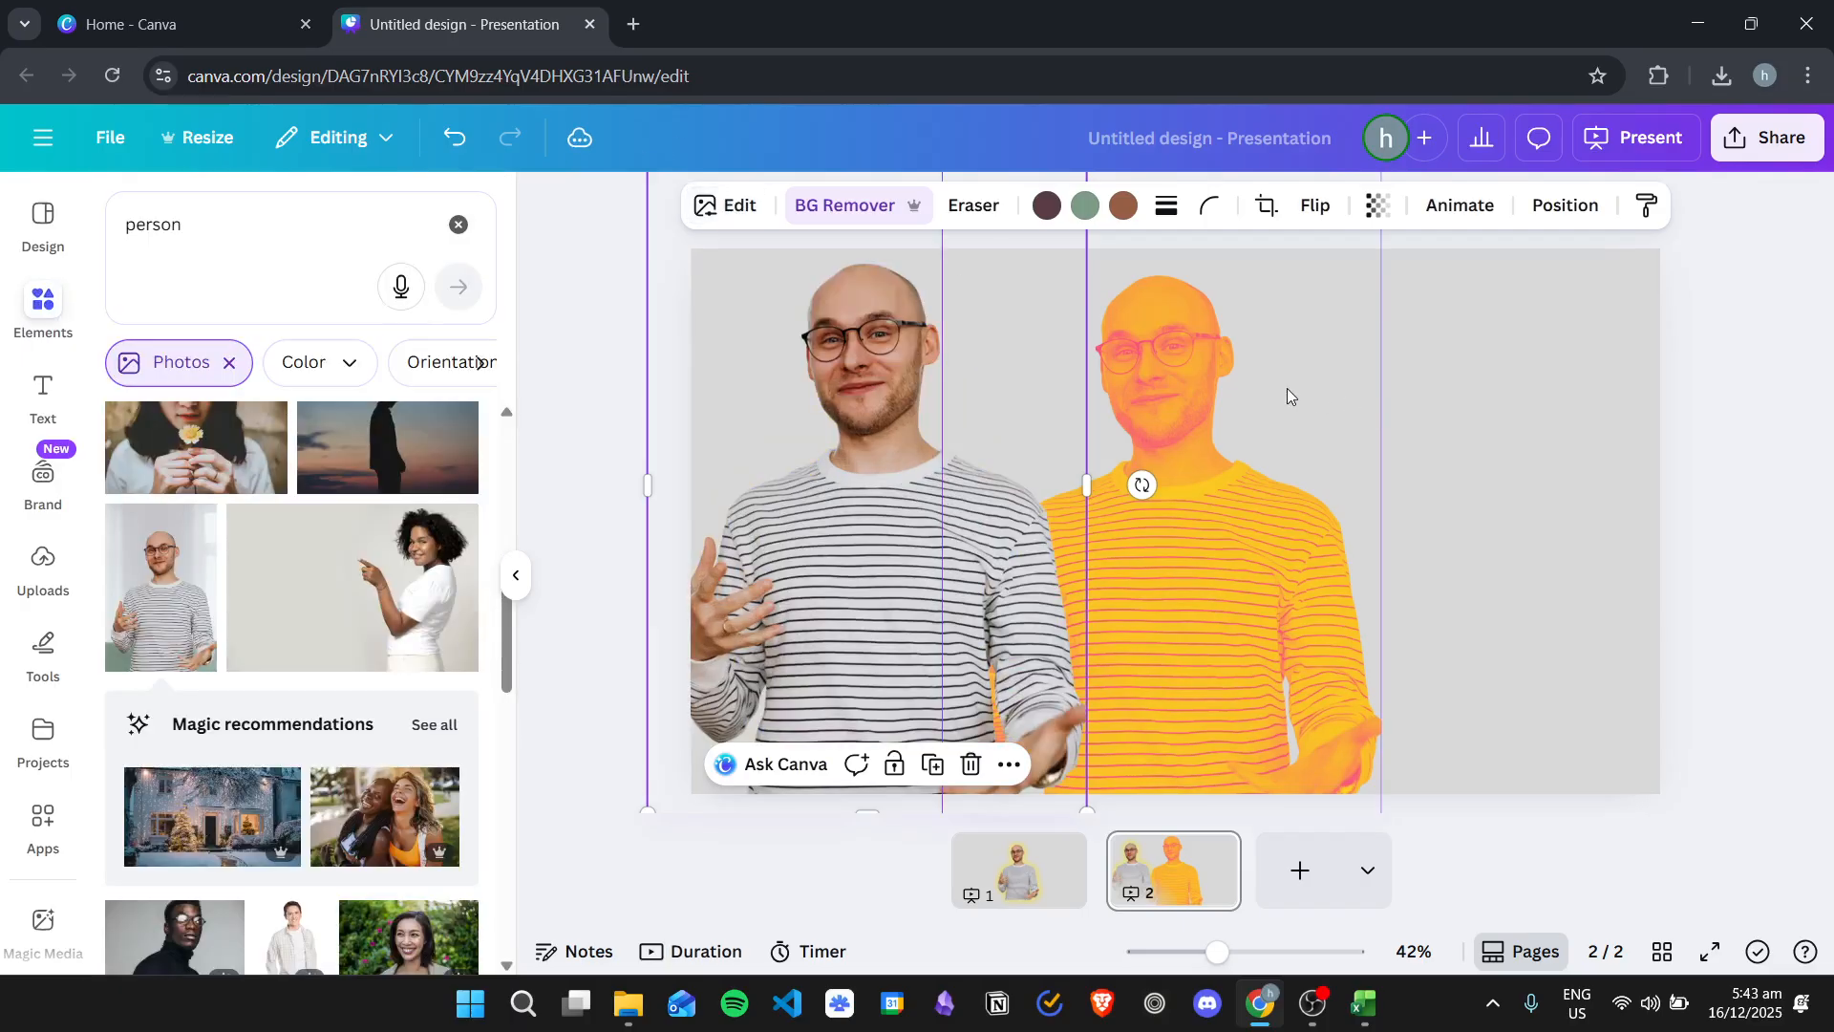
click(1493, 416)
Shift the duotone cutout slightly, shrink the plain cutout to about 60% and place it at the duotone figure's right side
click(935, 447)
drag(883, 405, 1401, 399)
drag(1127, 489, 1085, 524)
drag(1407, 427, 1167, 466)
scroll(1465, 444, up, 2)
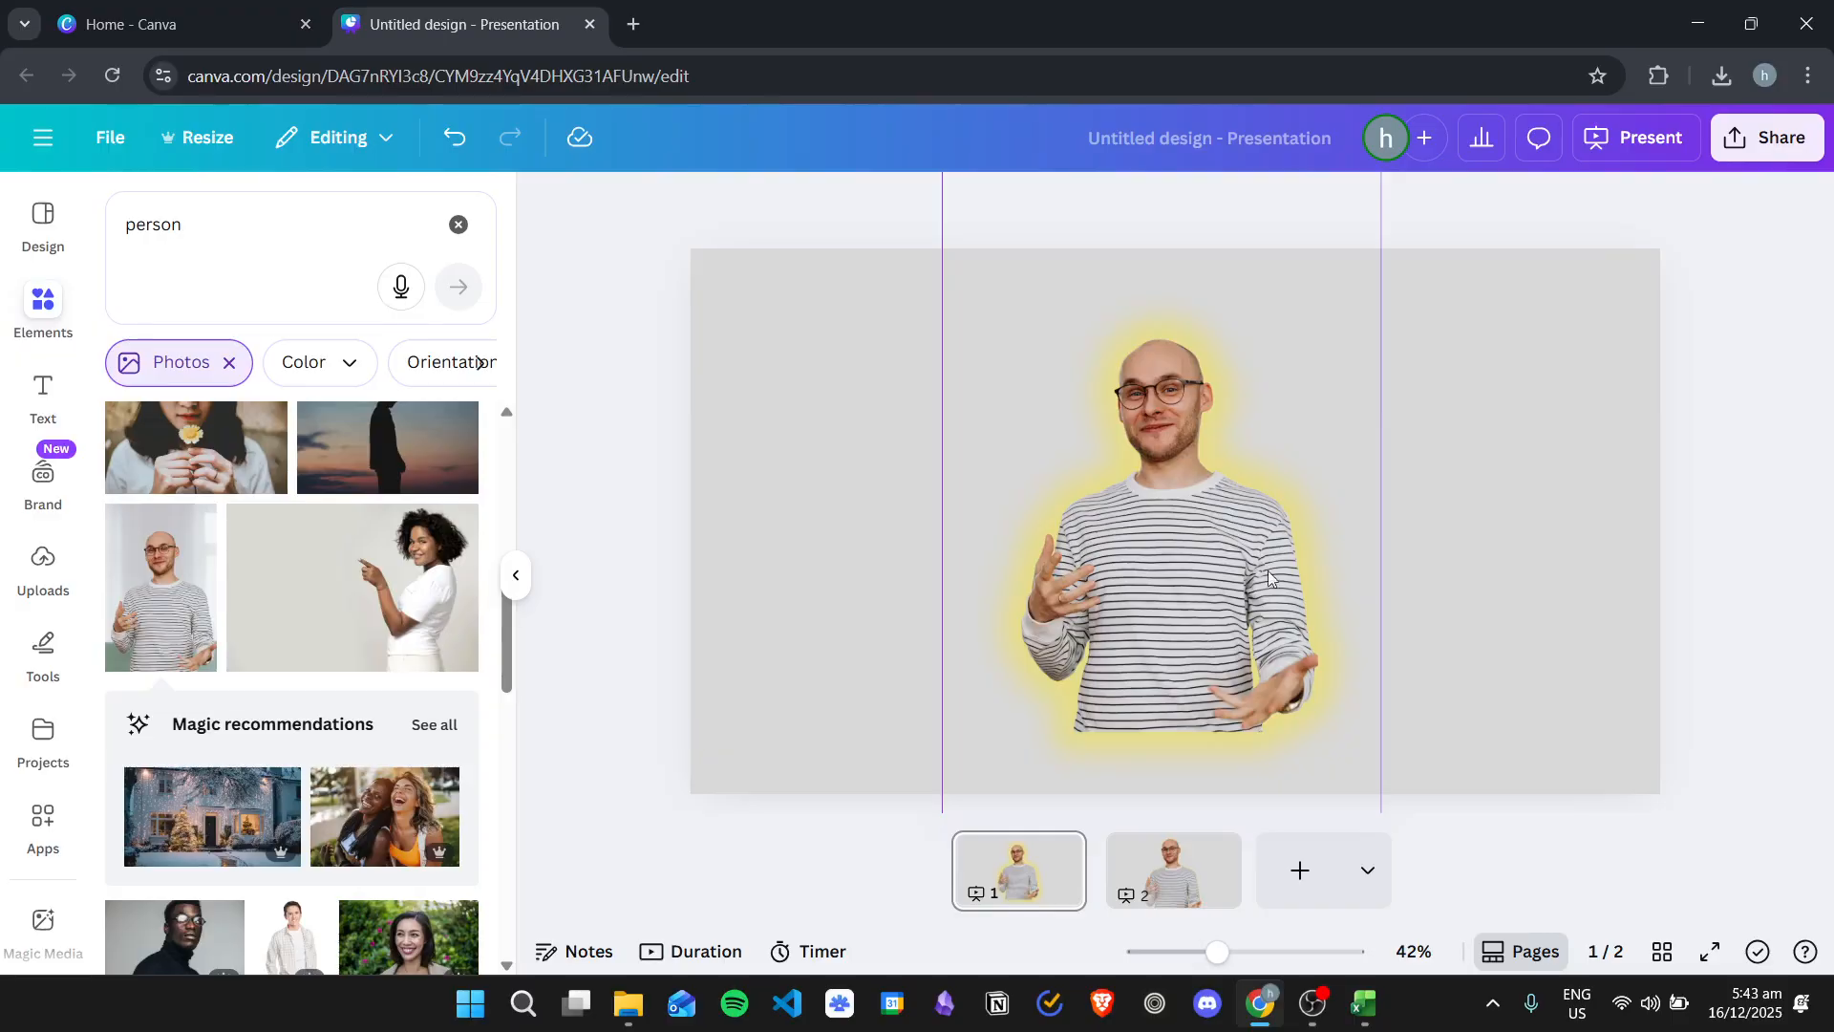
scroll(1150, 519, down, 2)
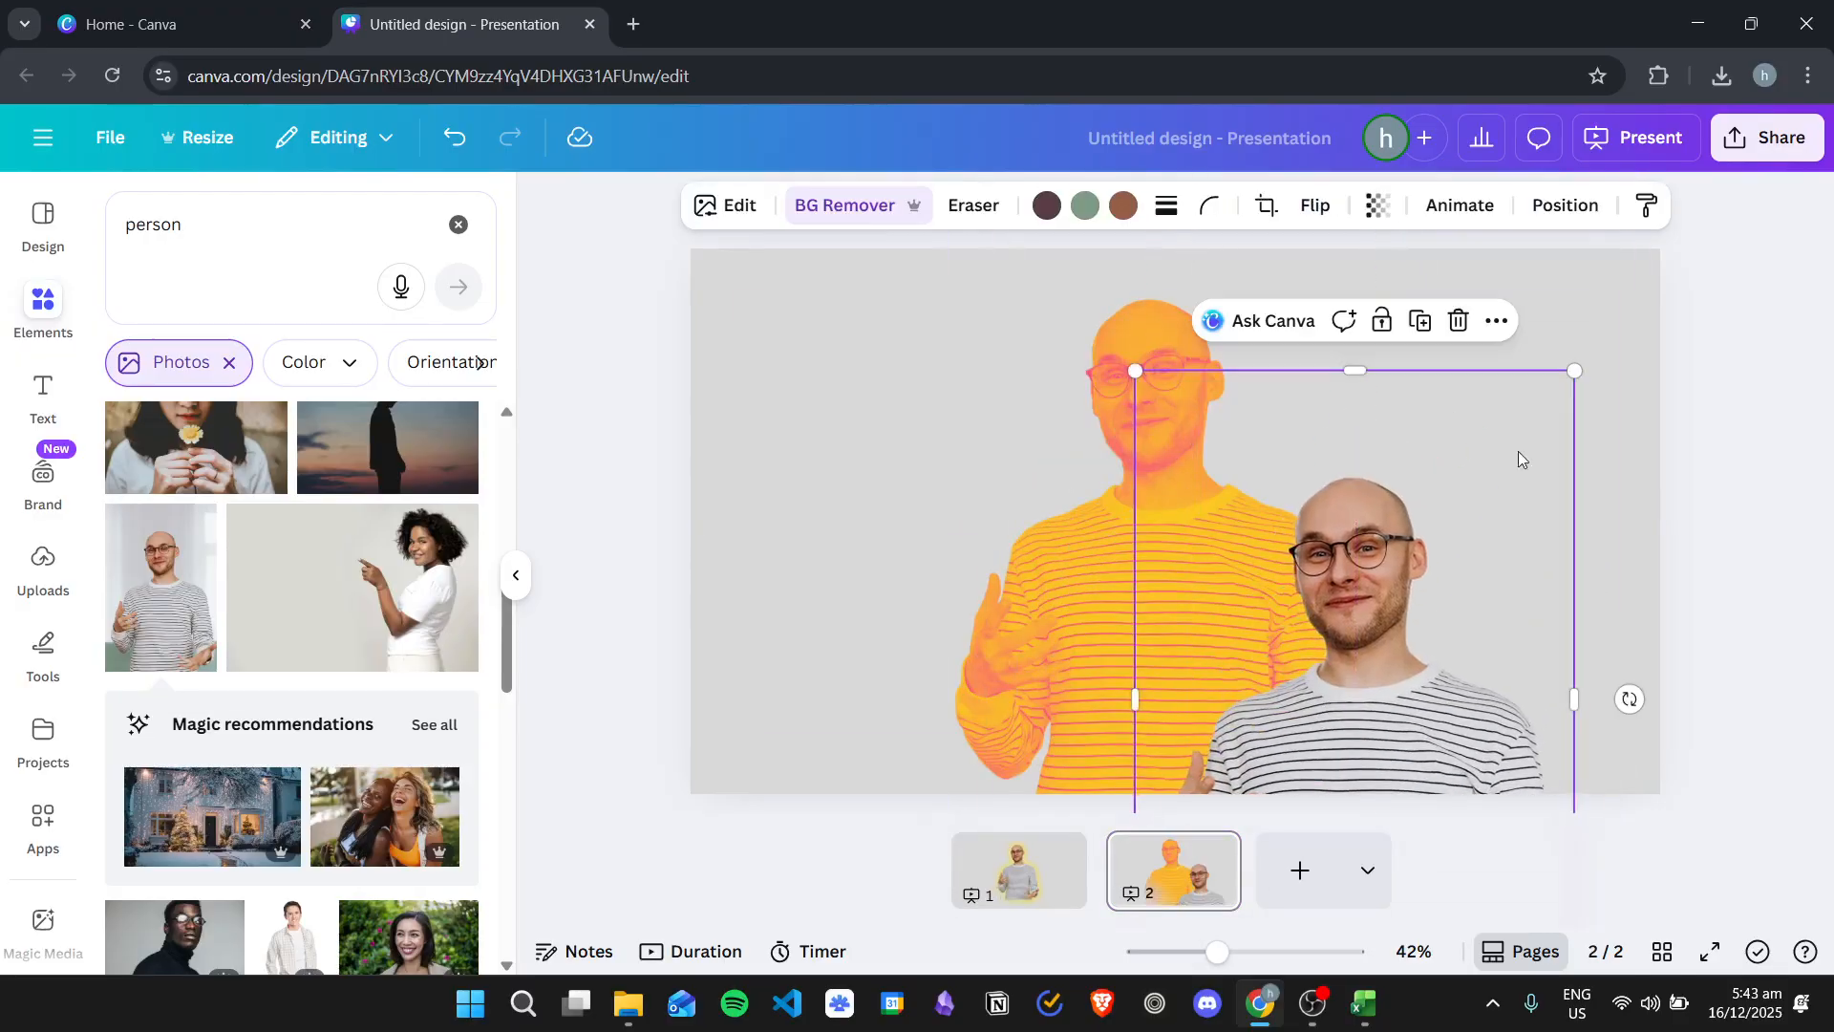
drag(1574, 371, 1392, 642)
drag(1286, 718, 1456, 391)
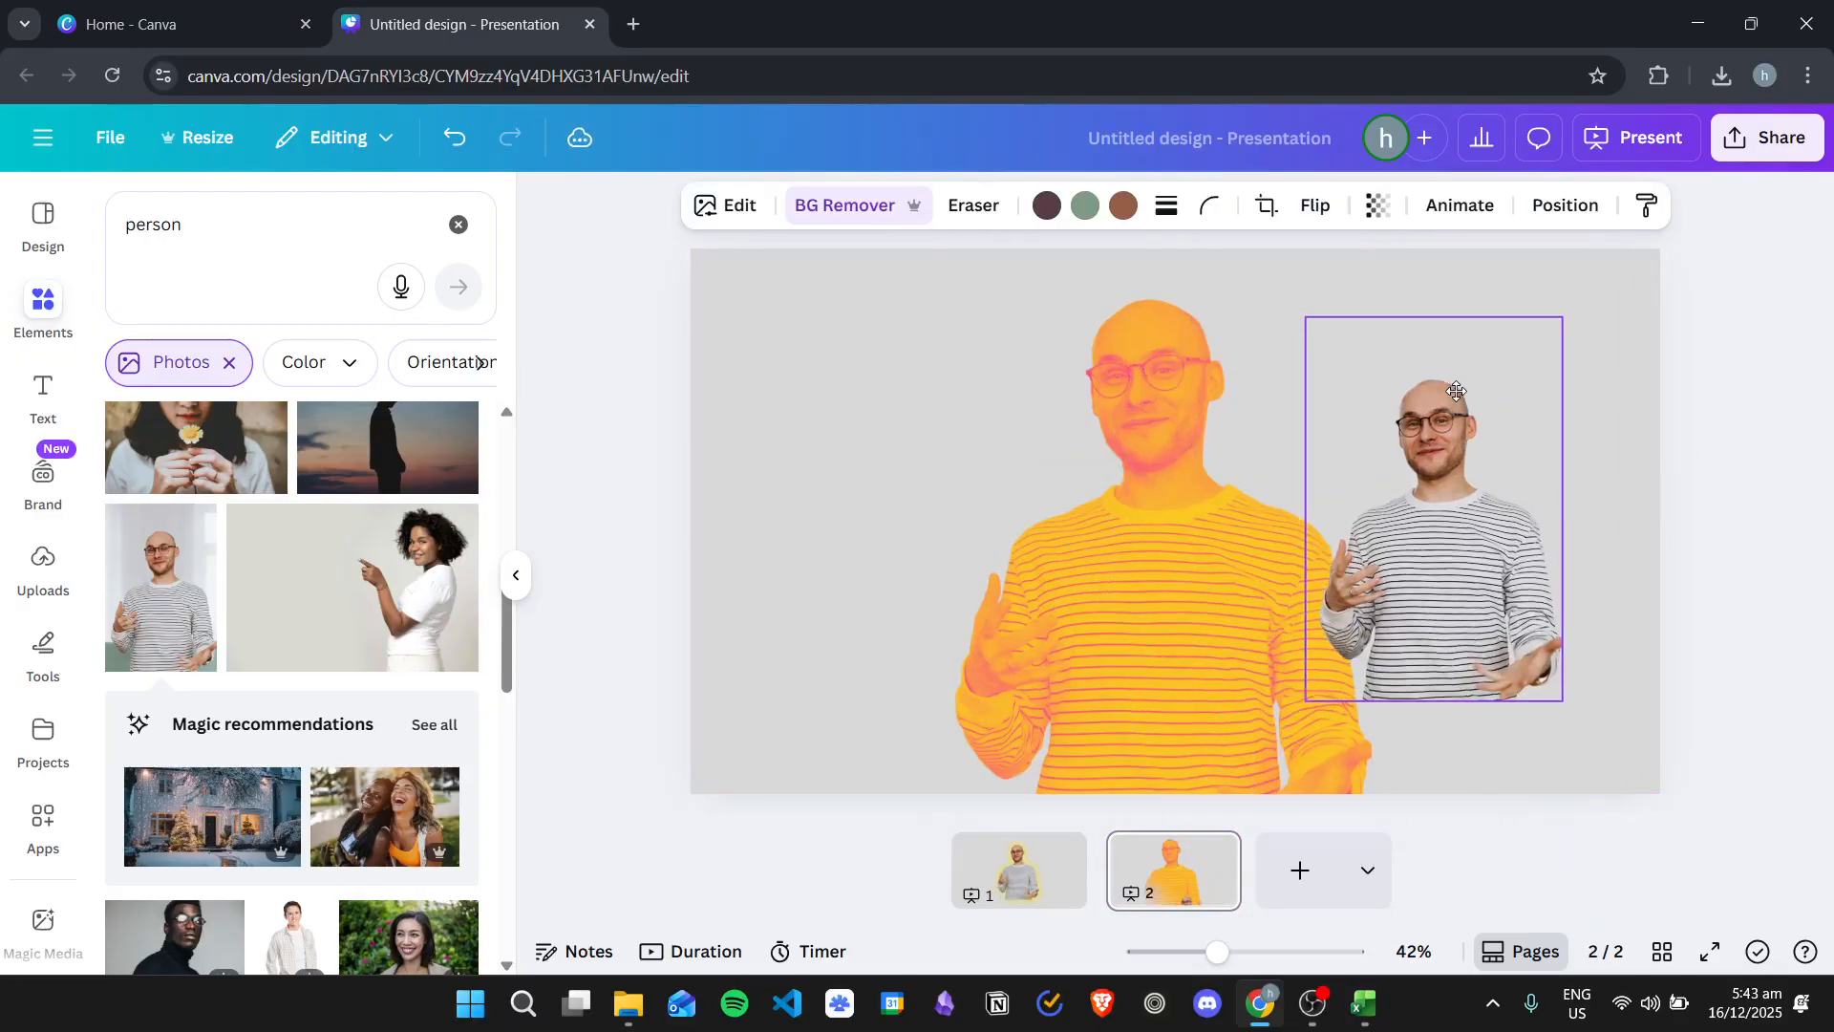
Shrink the duotone cutout on page 2 to slightly larger than the plain cutout and place it mid-page against the upper page edge
drag(1192, 421, 1030, 510)
drag(1214, 279, 1085, 467)
drag(961, 651, 1176, 434)
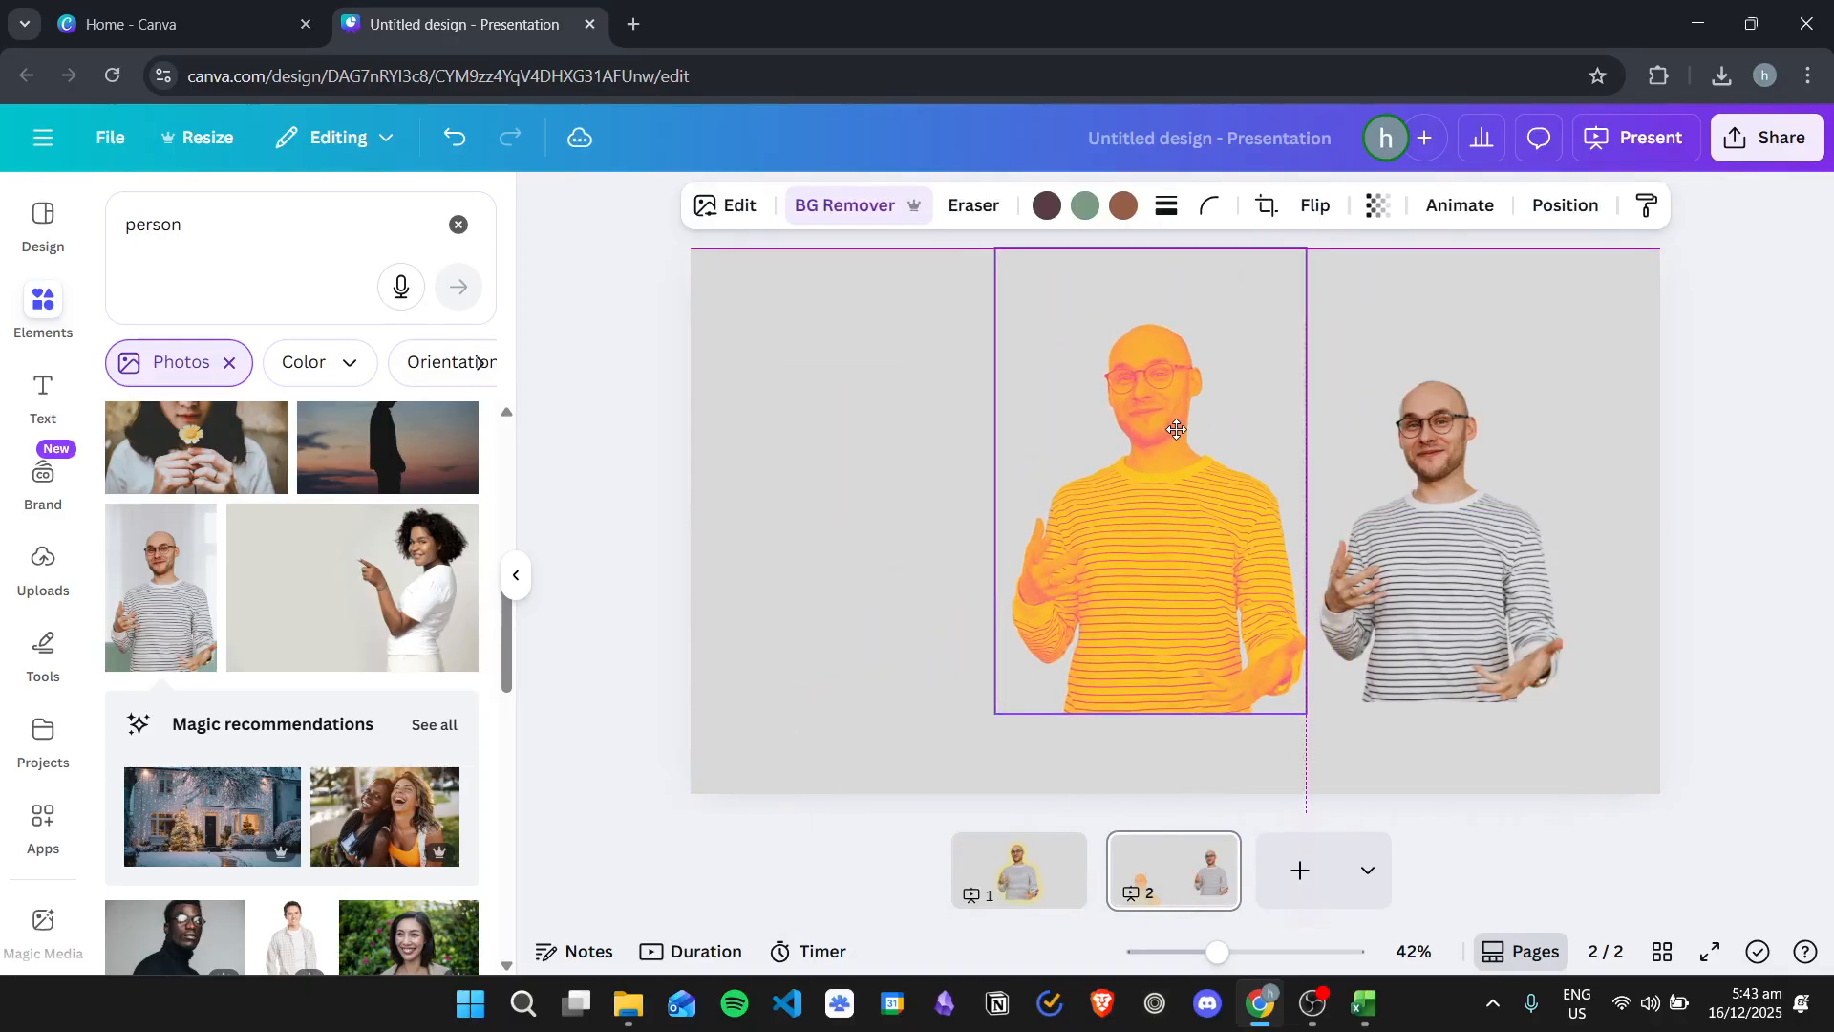
Lay the plain cutout over the duotone figure, enlarging and aligning it so only a thin orange outline surrounds it
drag(1428, 554, 1166, 521)
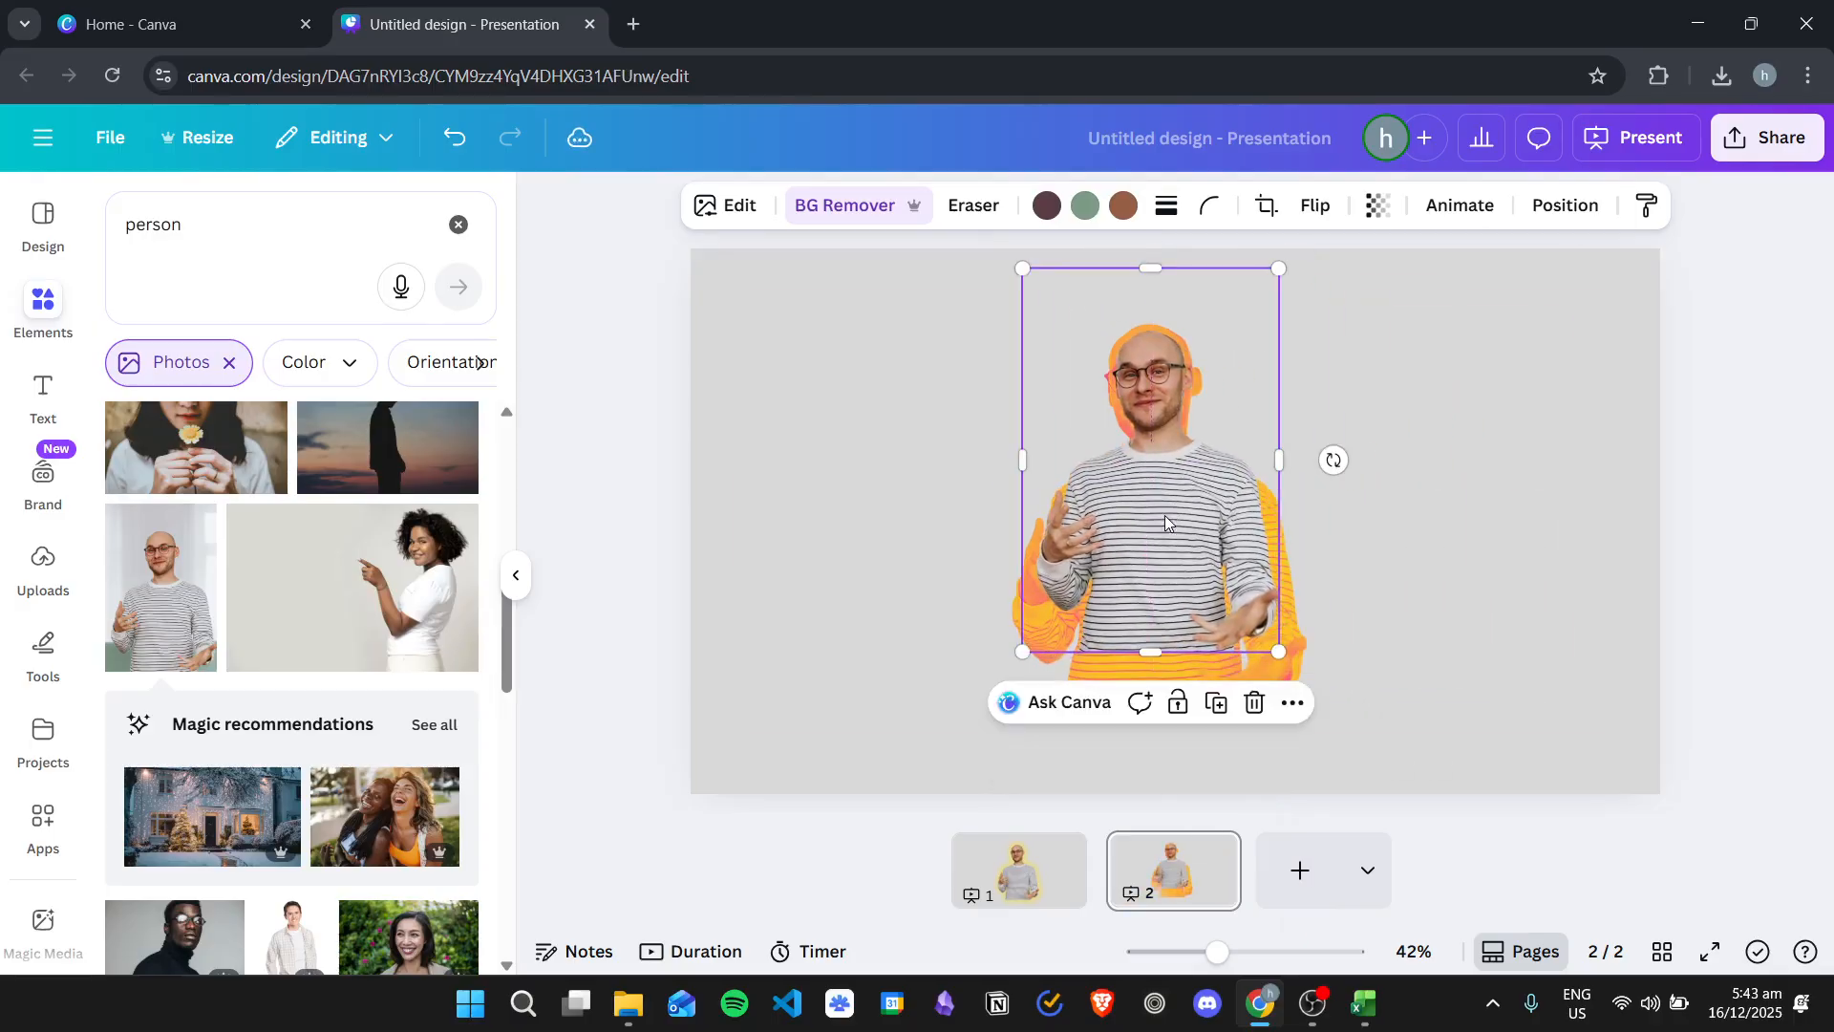
drag(1278, 649, 1315, 708)
drag(1153, 557, 1133, 553)
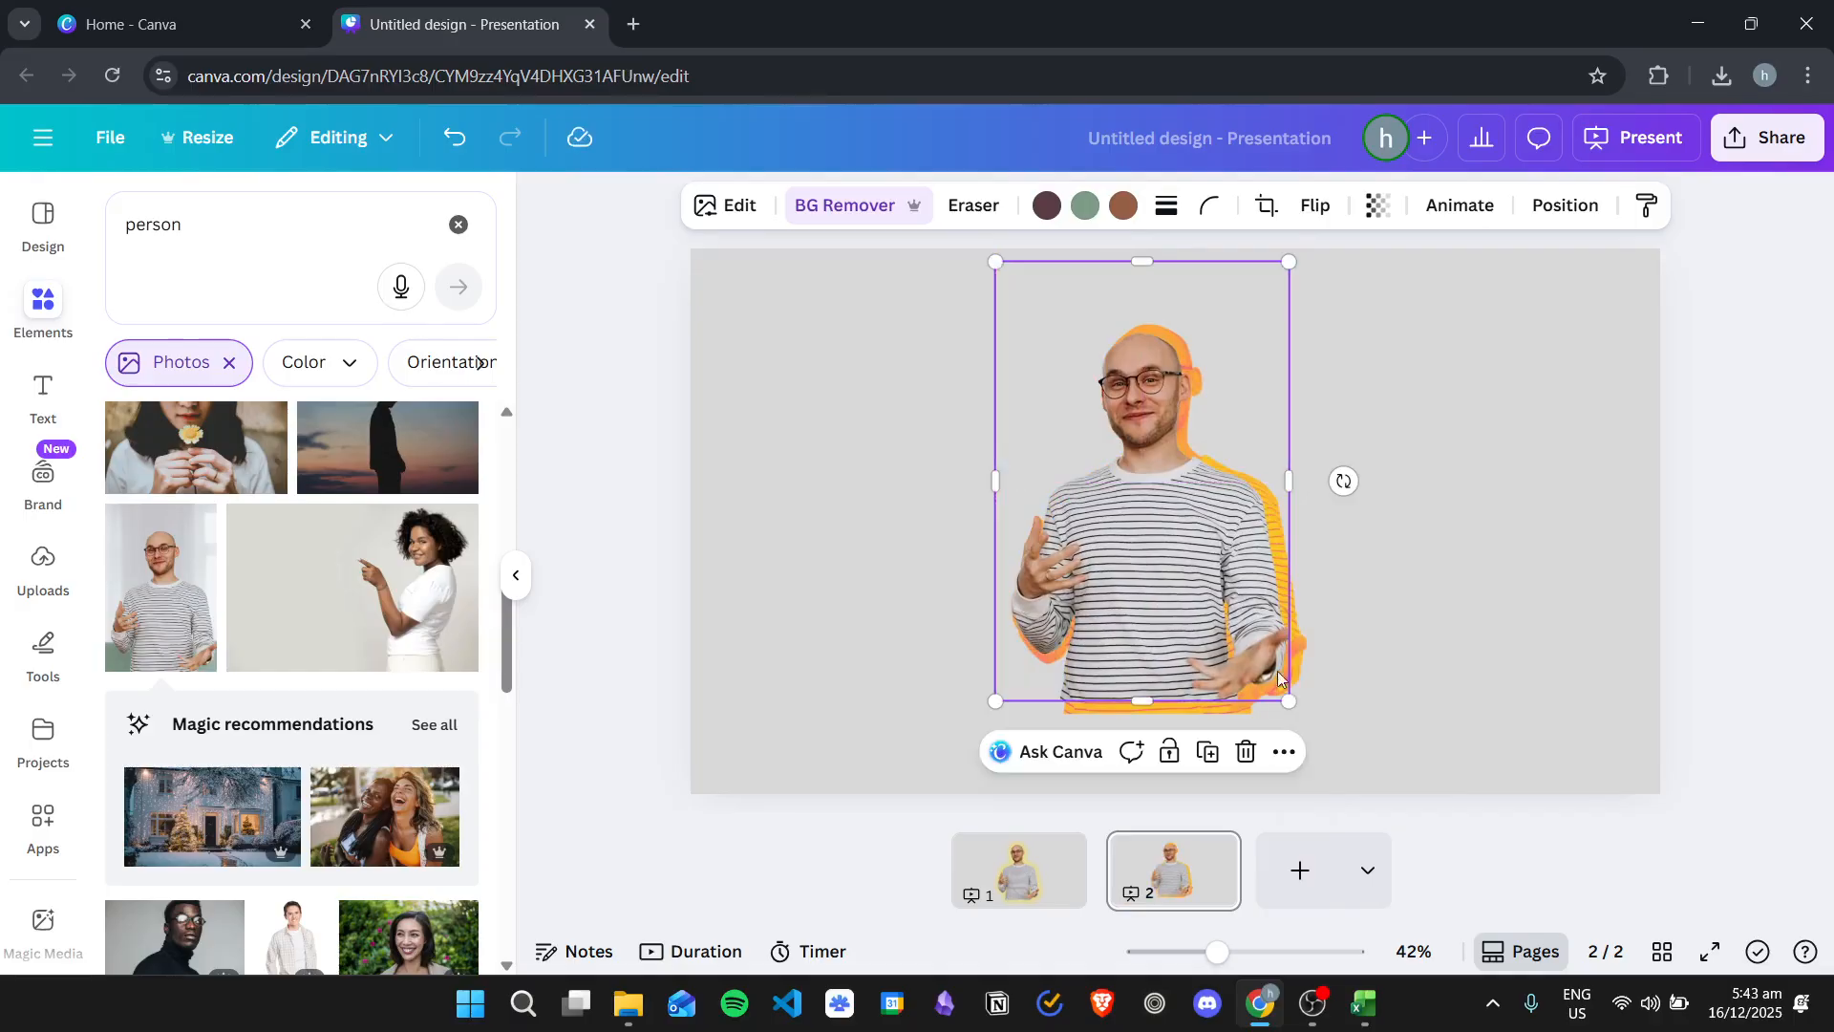
drag(1289, 702, 1297, 714)
drag(1154, 584, 1159, 579)
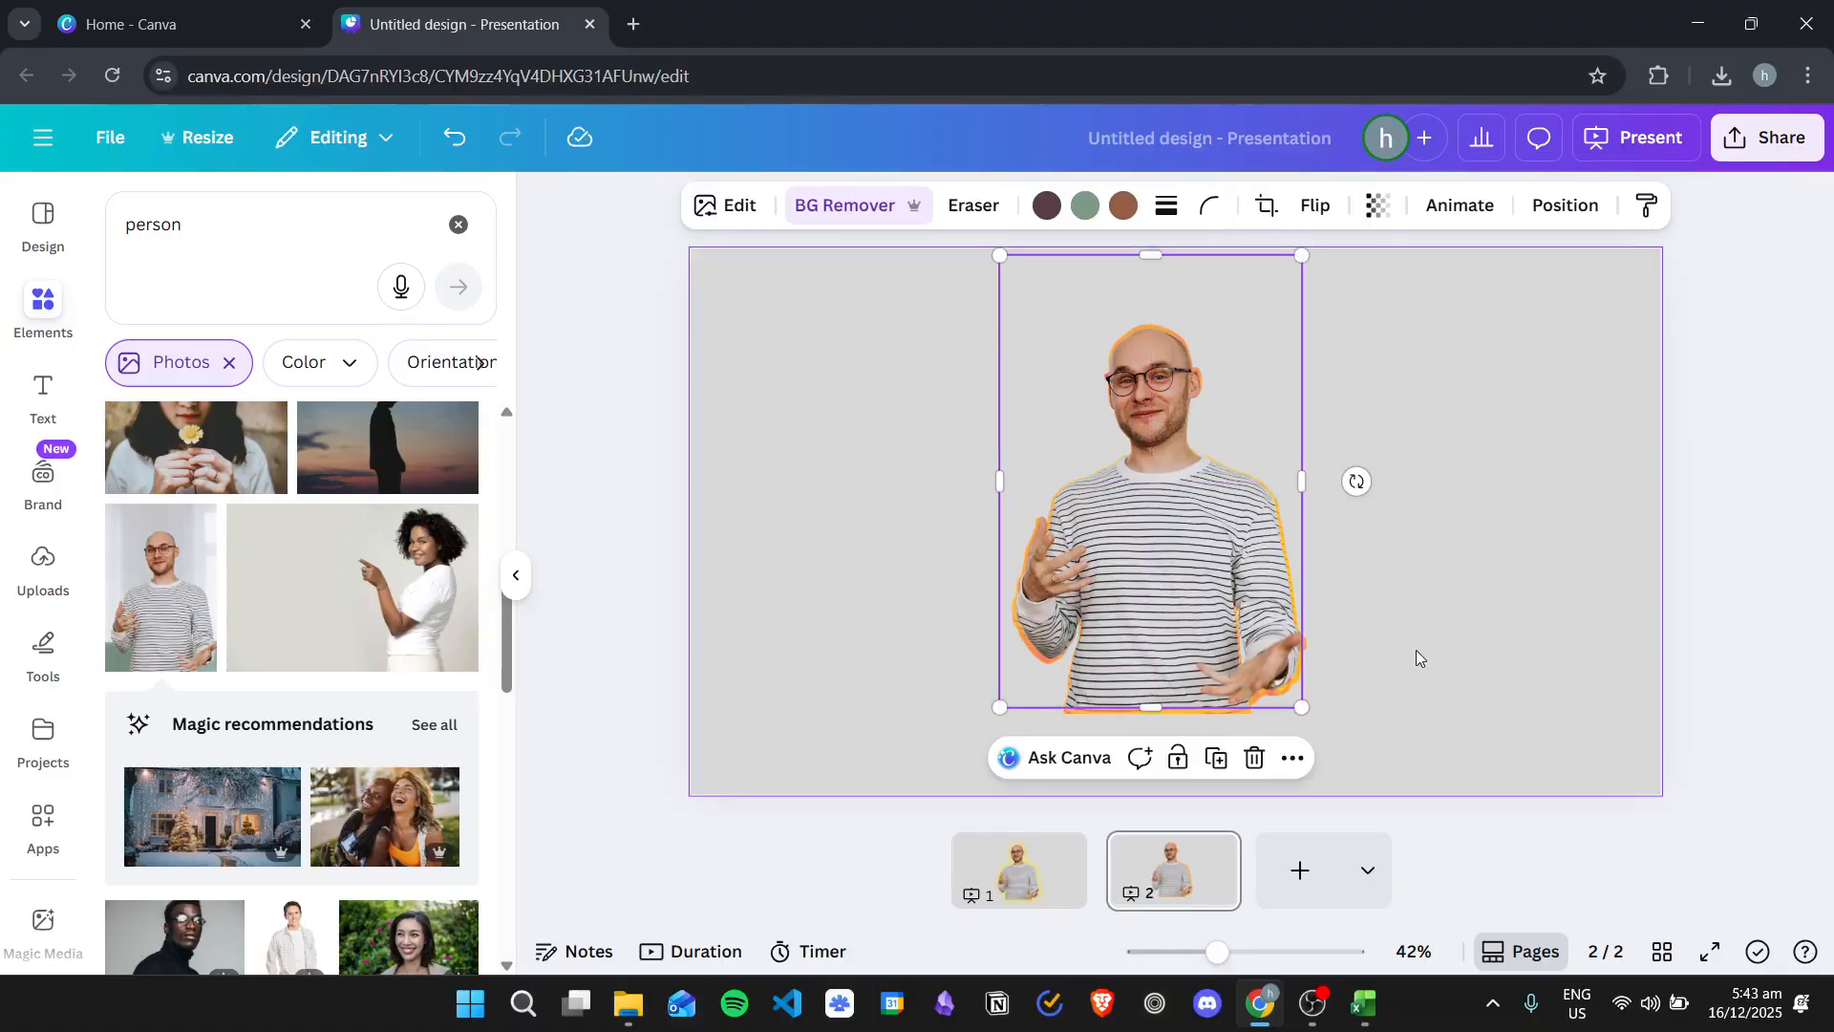
click(1394, 679)
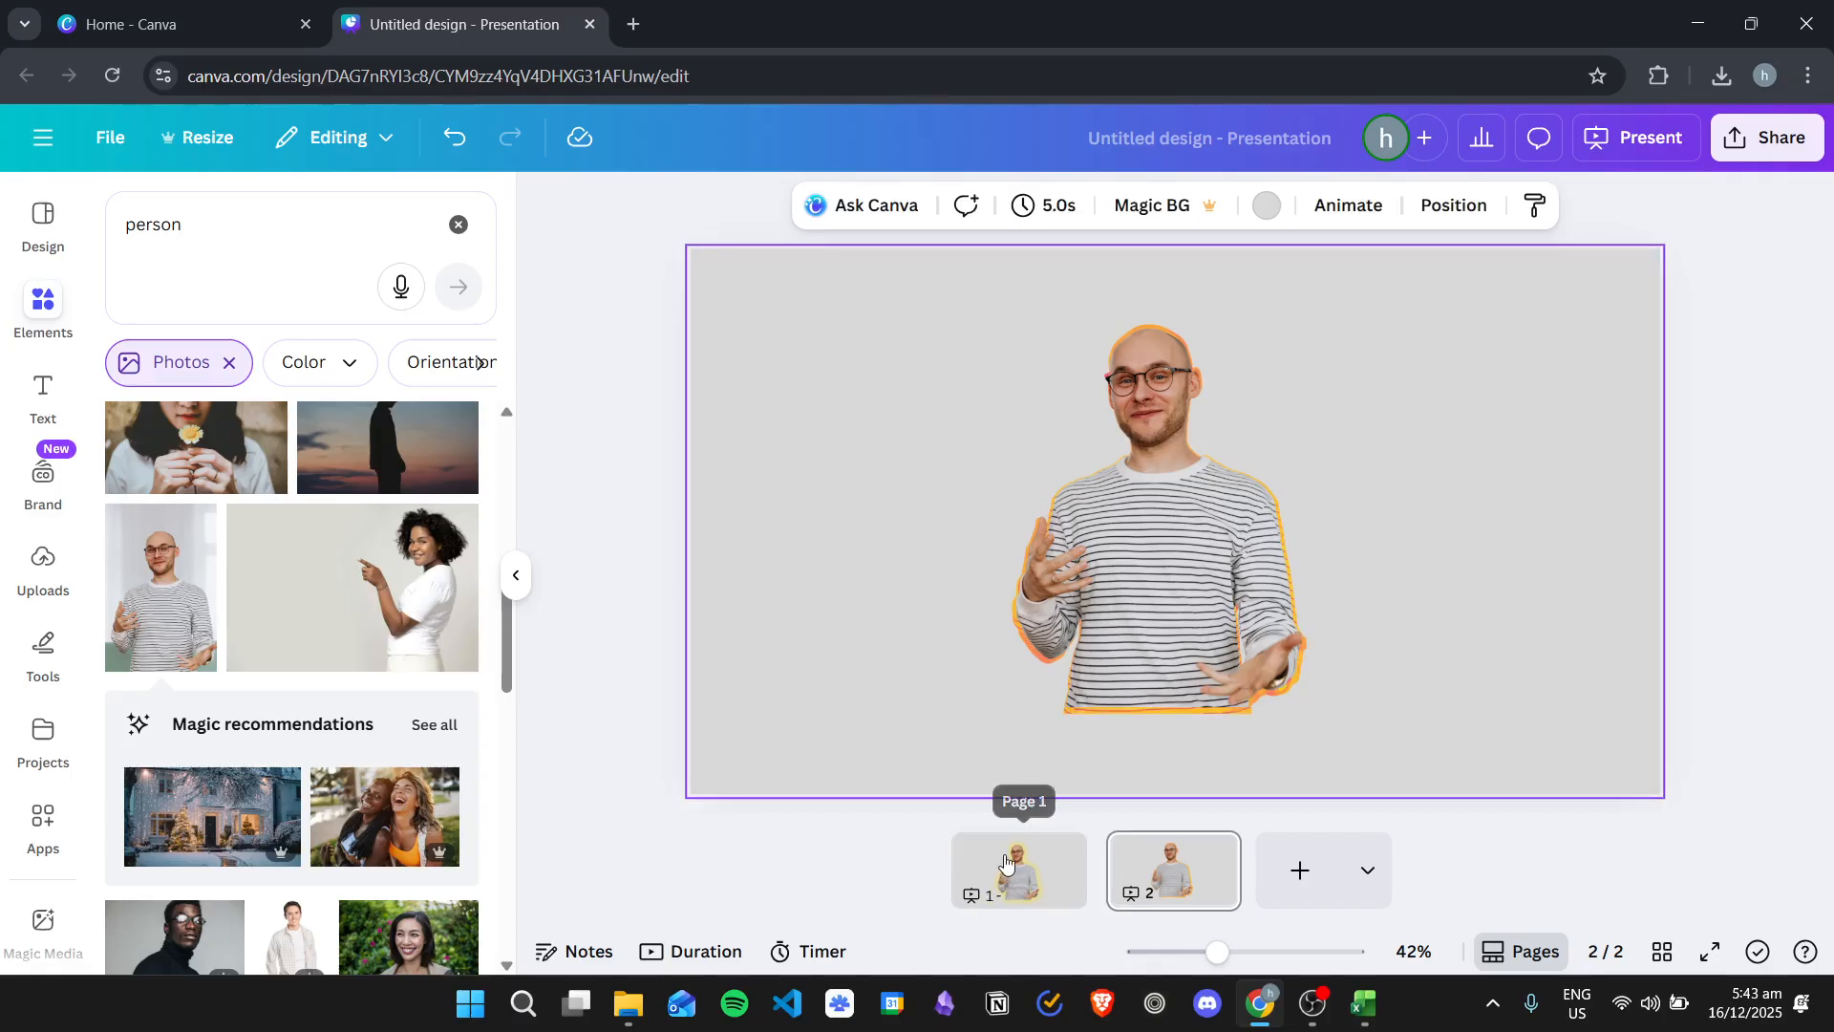
Compare the glowing cutout on page 1 with the layered cutout on page 2, ending on page 1
click(1018, 891)
click(1166, 862)
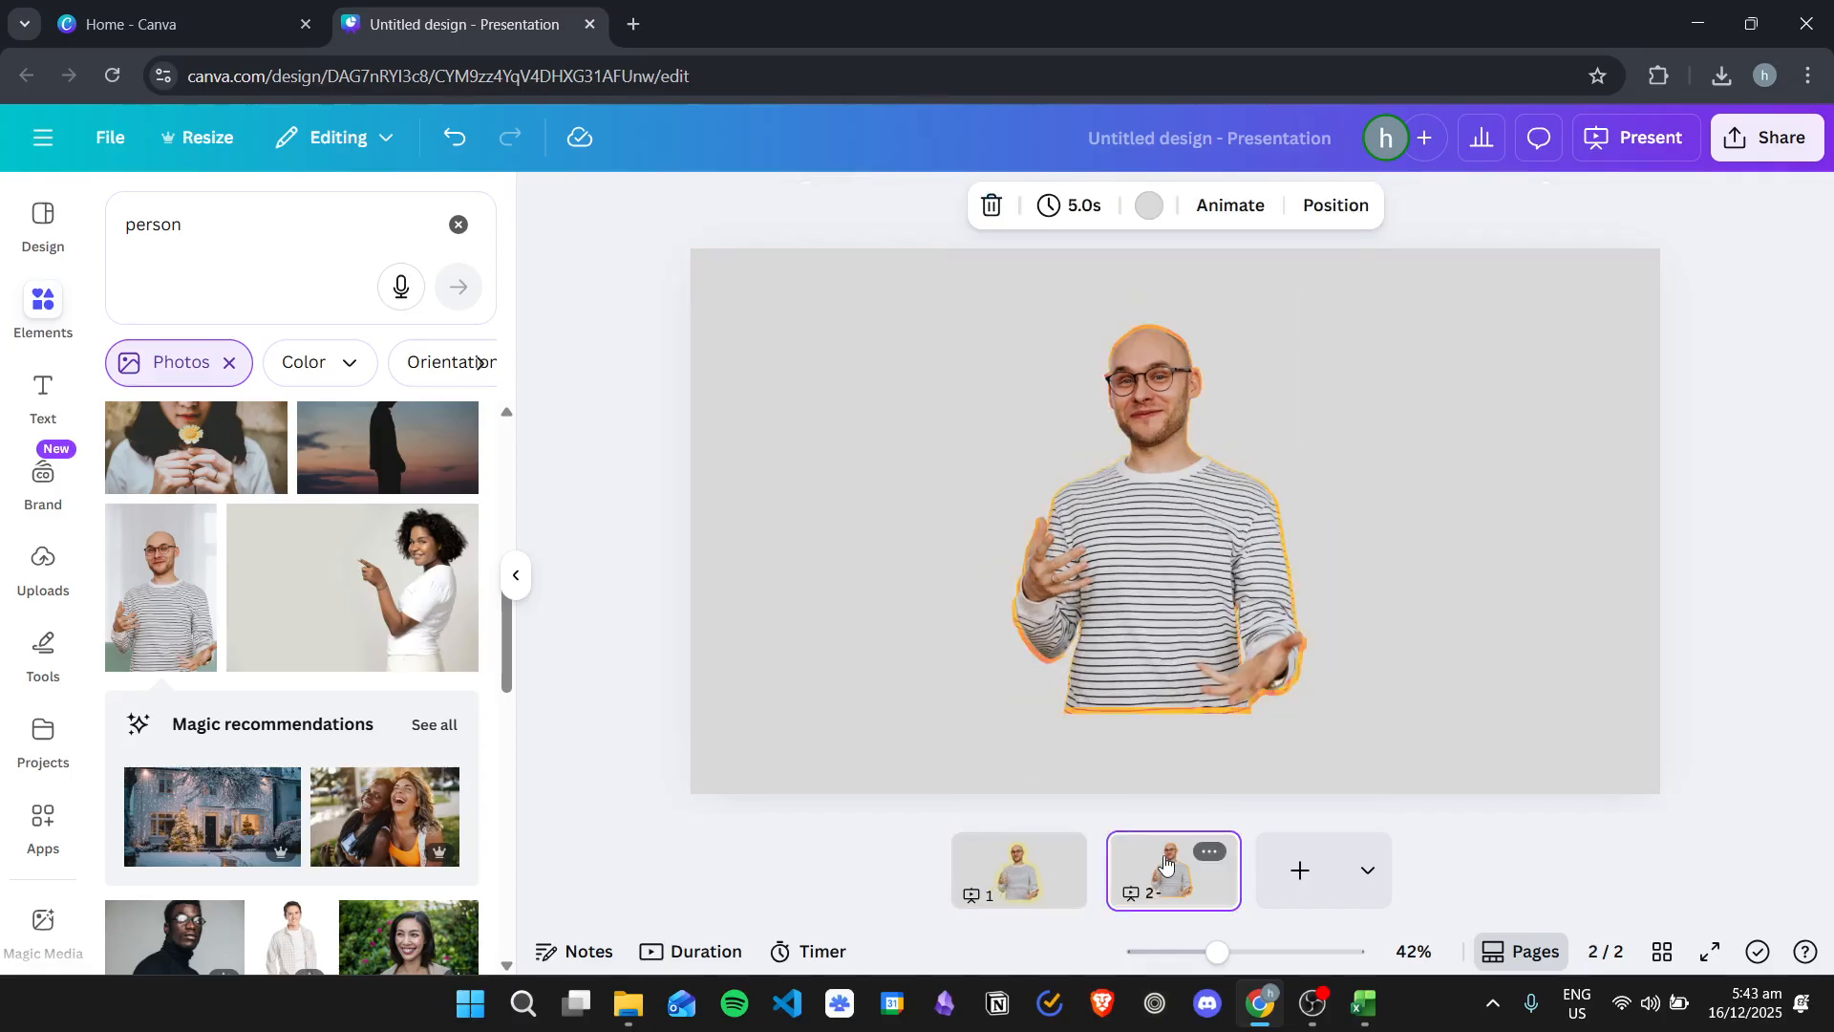
click(1051, 871)
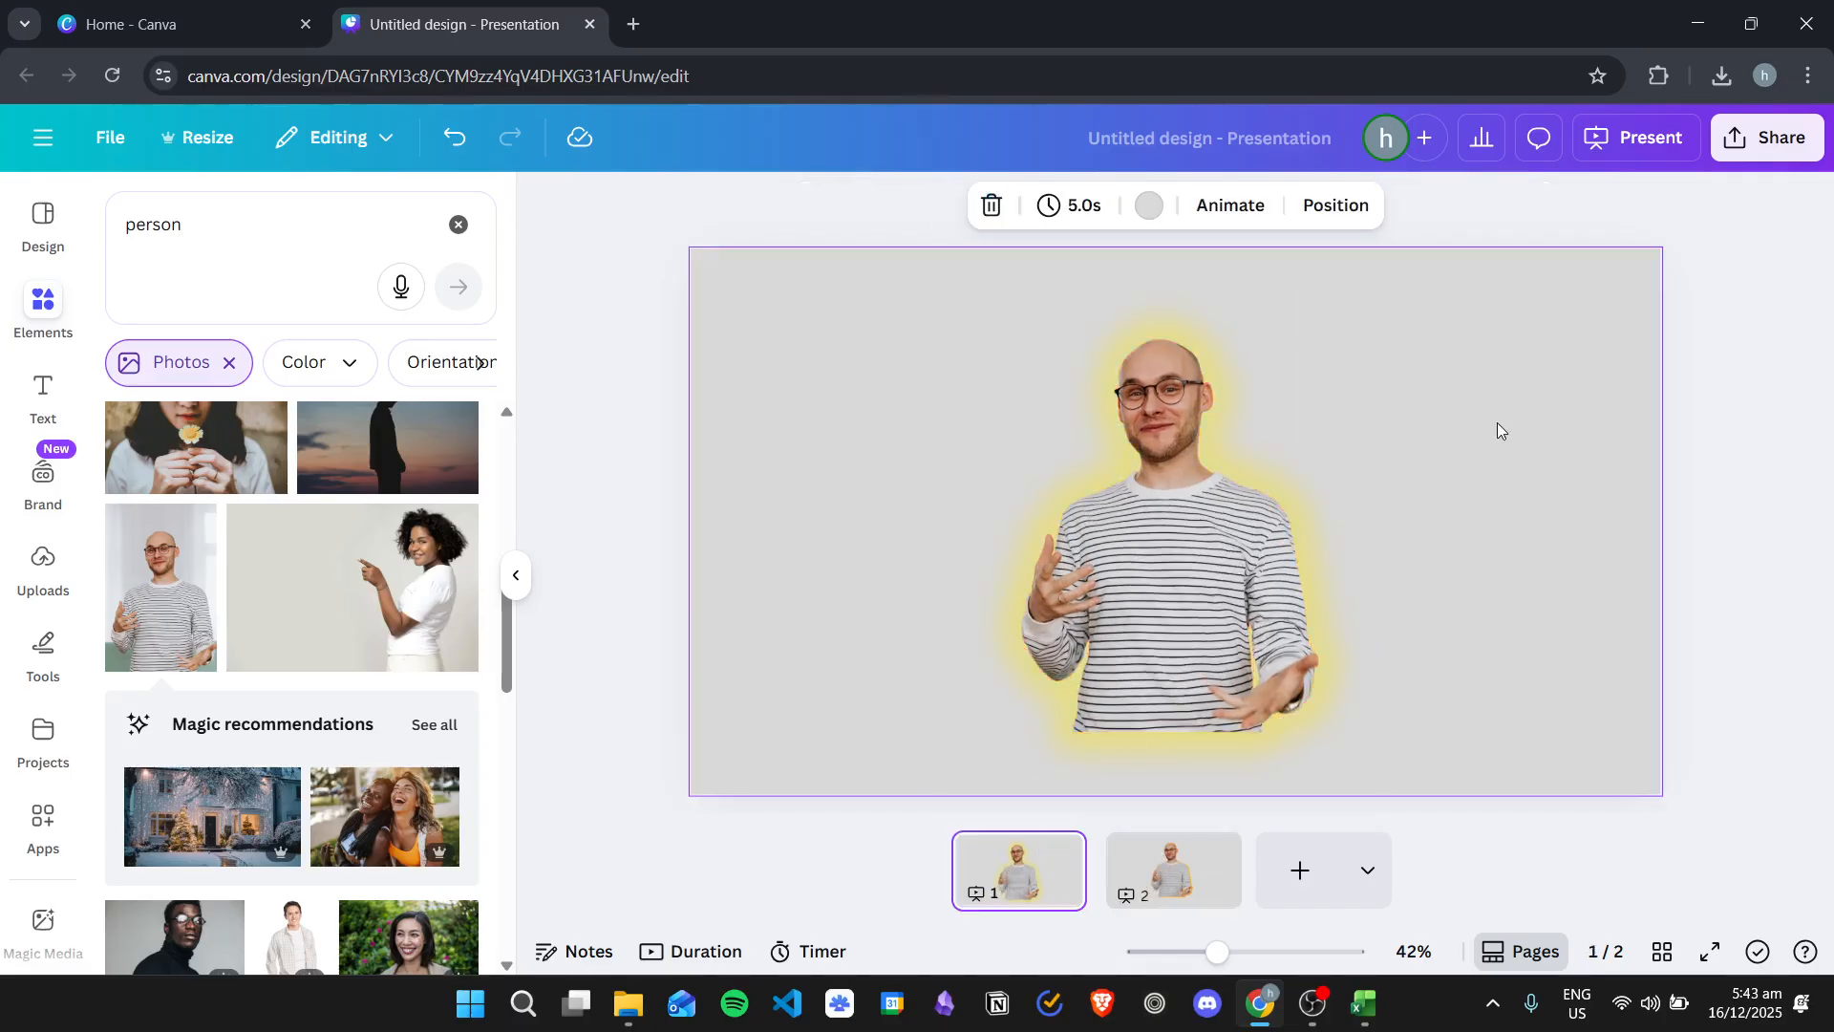